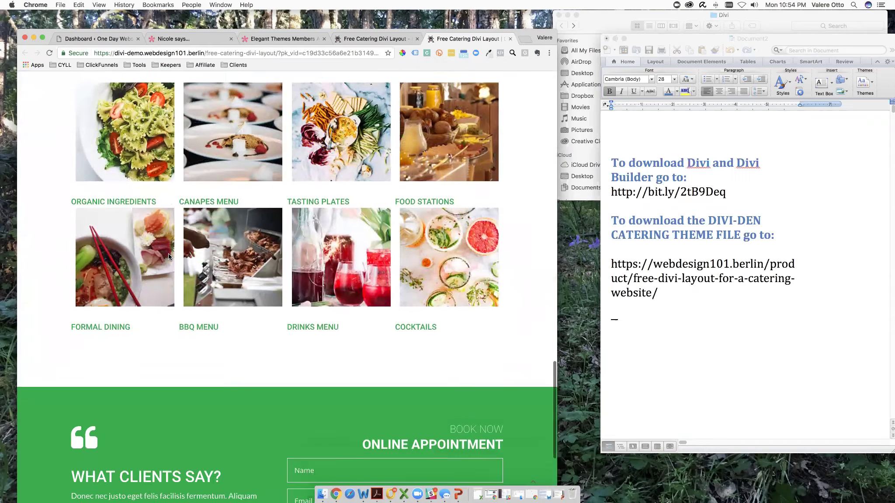
# Look over the free catering Divi layout demo page, from the menu gallery back up to the header
pyautogui.scroll(-2, 169, 255)
pyautogui.scroll(15, 168, 255)
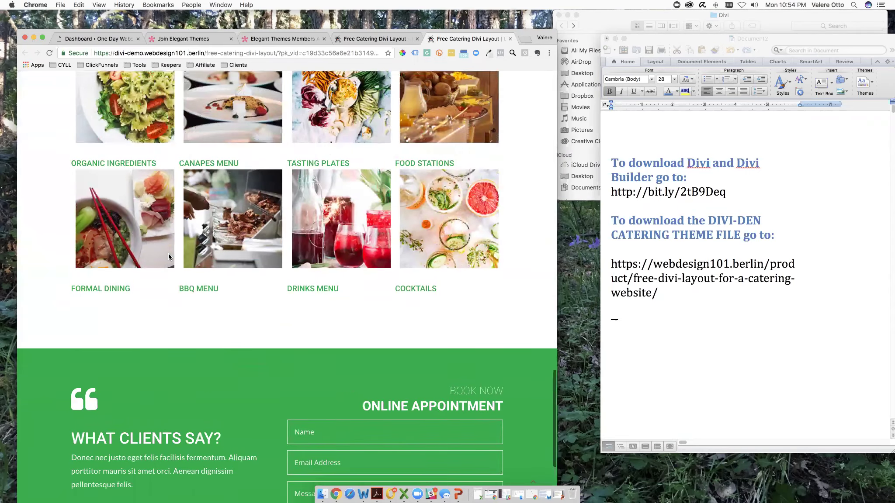
pyautogui.scroll(15, 169, 255)
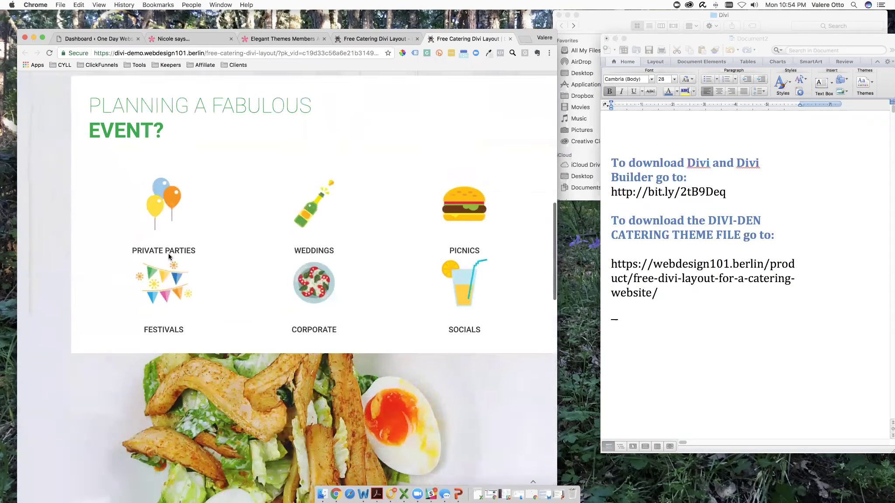
pyautogui.scroll(2, 168, 257)
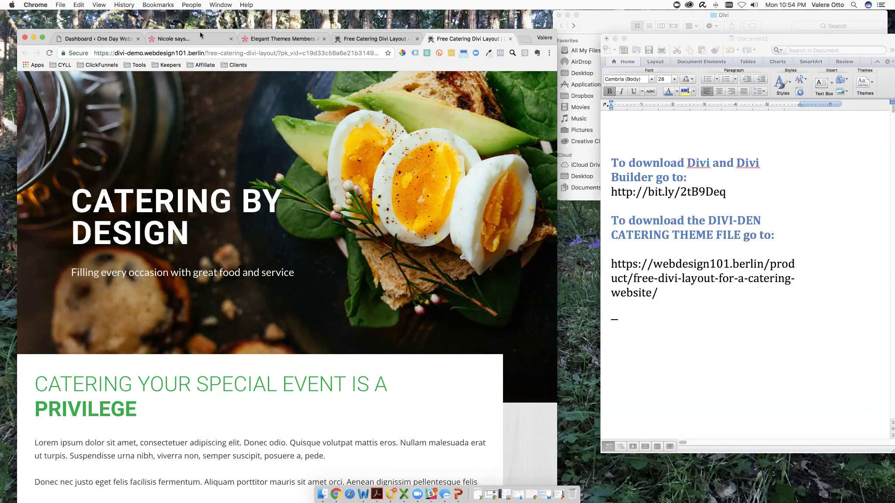
# Review the Yearly Access and Lifetime Access membership plans on the Elegant Themes join page
pyautogui.click(178, 40)
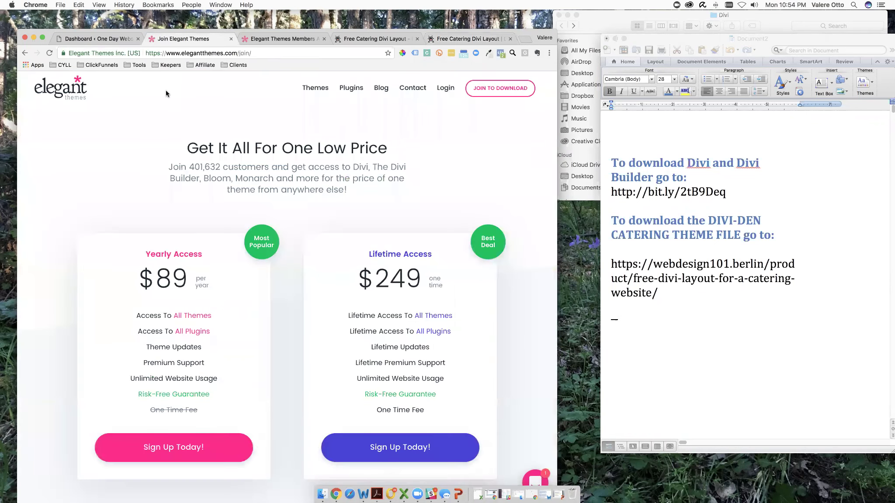
pyautogui.moveTo(246, 322)
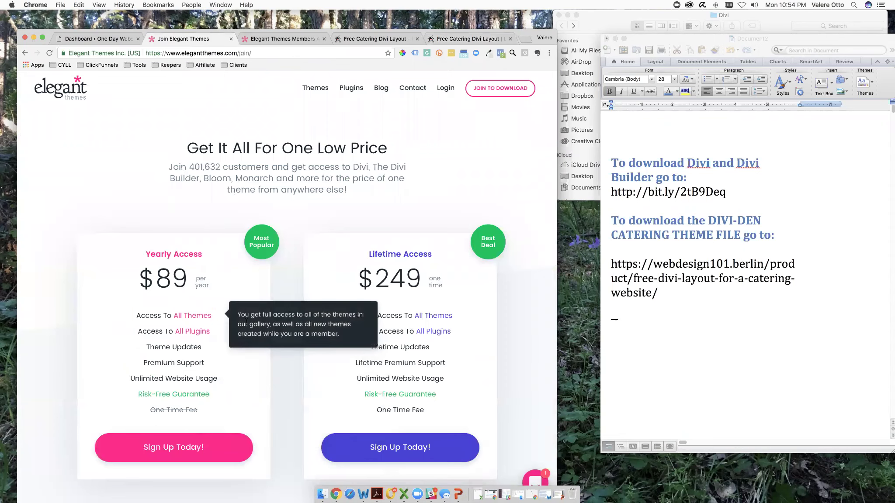
pyautogui.moveTo(163, 429)
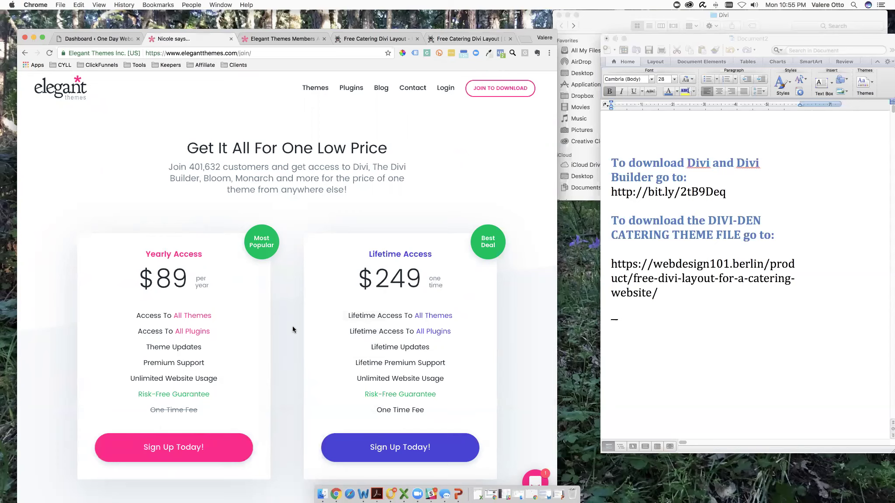
pyautogui.moveTo(177, 318)
# Examine the Divi theme and Divi Builder plugin download sections in the Elegant Themes members area
pyautogui.click(271, 39)
pyautogui.scroll(5, 223, 201)
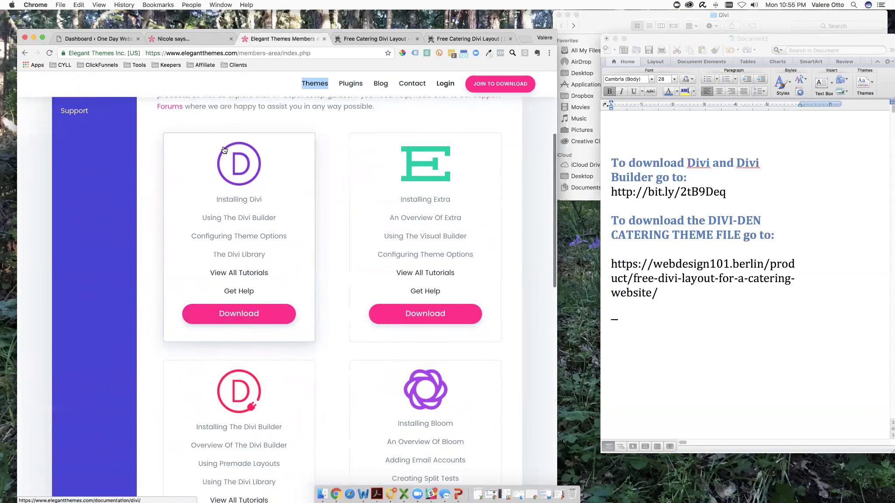
pyautogui.scroll(-5, 230, 199)
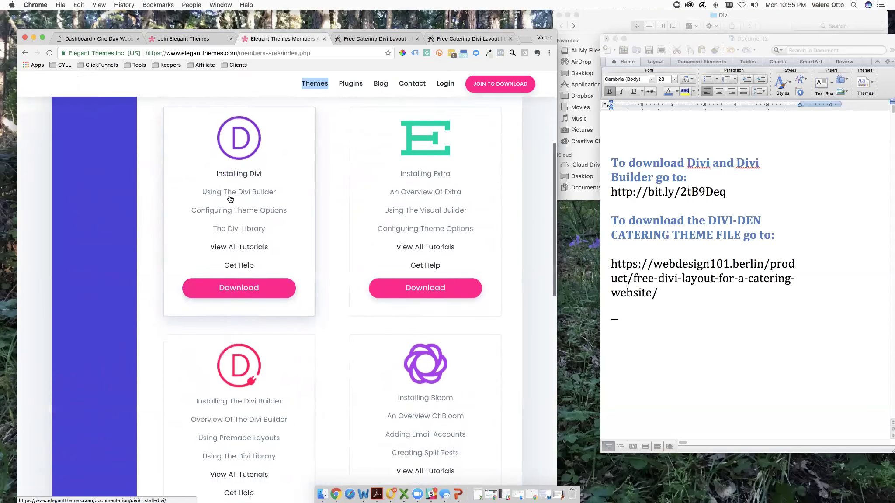
pyautogui.scroll(-1, 230, 200)
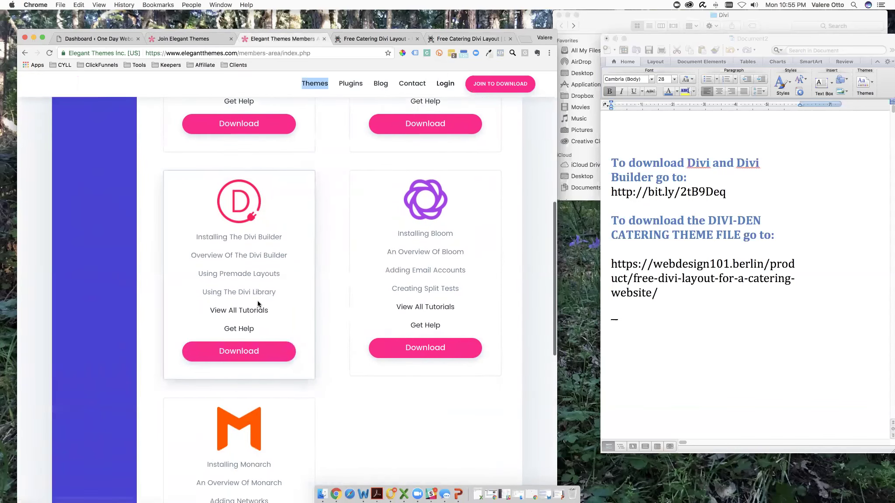
pyautogui.scroll(4, 258, 304)
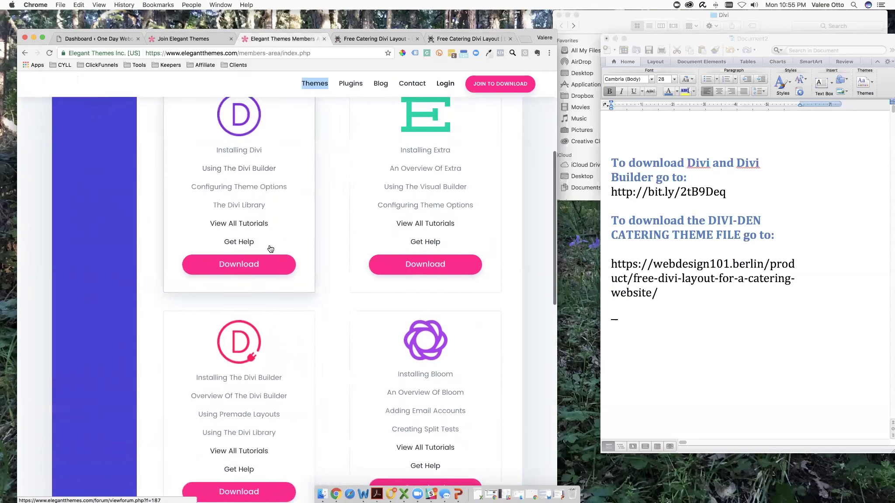
pyautogui.scroll(-4, 270, 249)
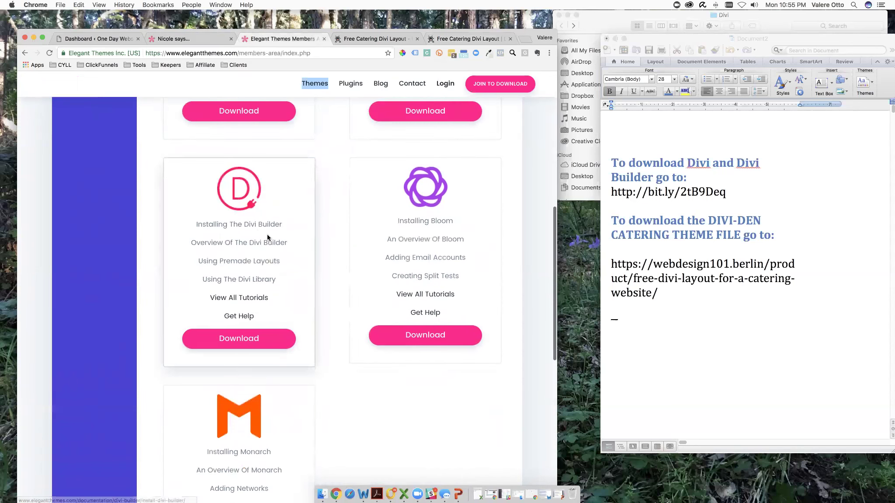
pyautogui.scroll(4, 268, 237)
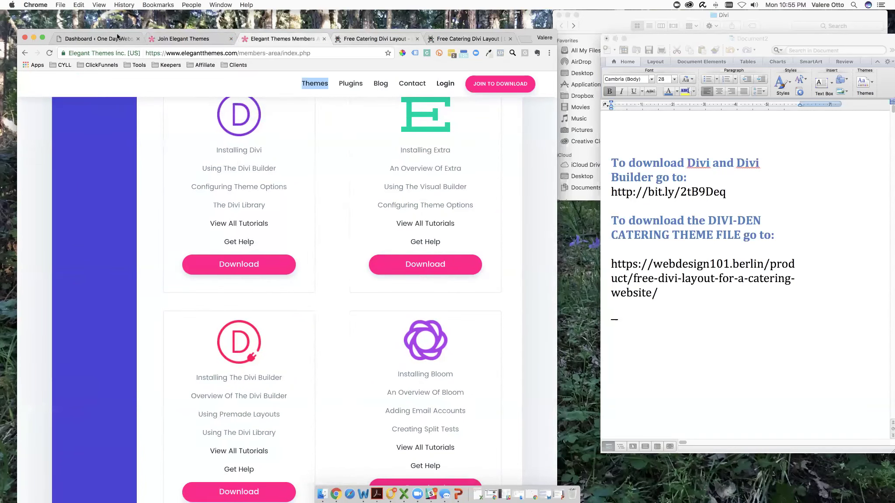
# Open the page for adding new themes in the One Day Website WordPress dashboard
pyautogui.click(97, 41)
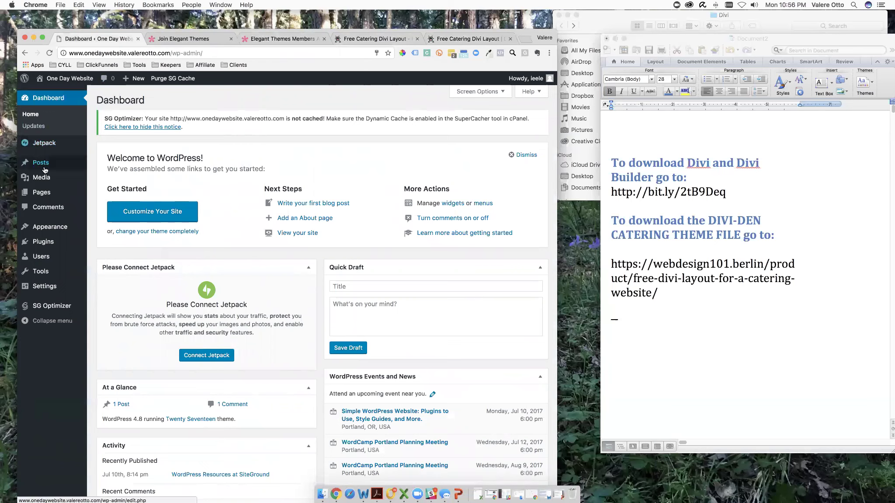
pyautogui.moveTo(49, 177)
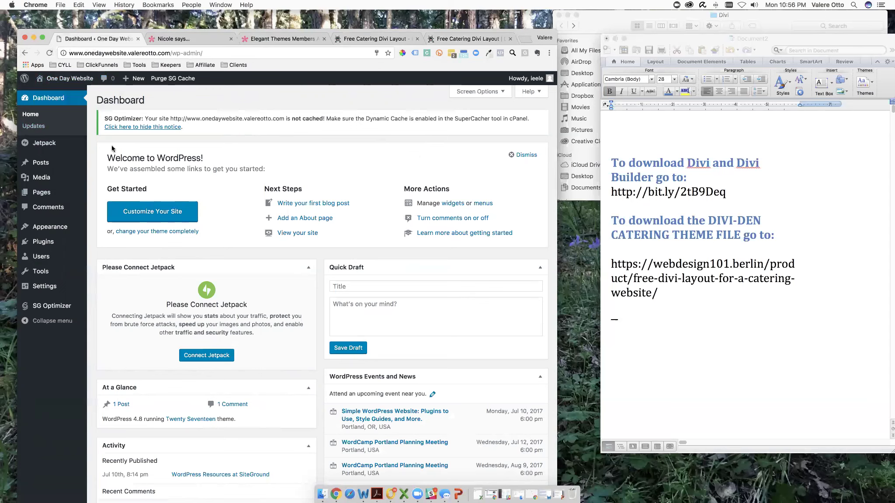
pyautogui.moveTo(48, 227)
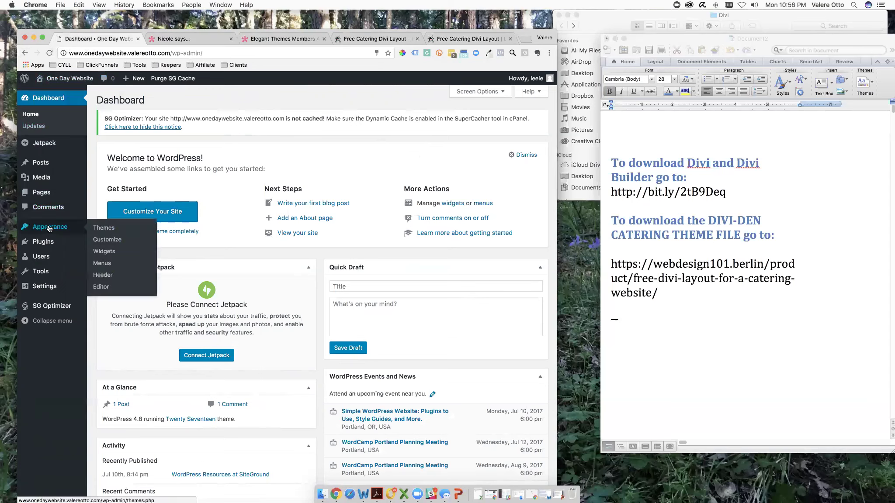
pyautogui.click(111, 229)
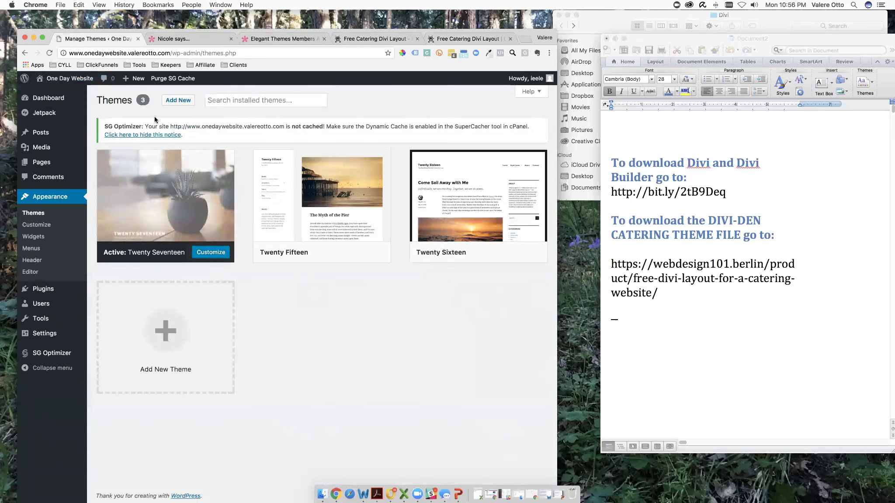
pyautogui.click(174, 102)
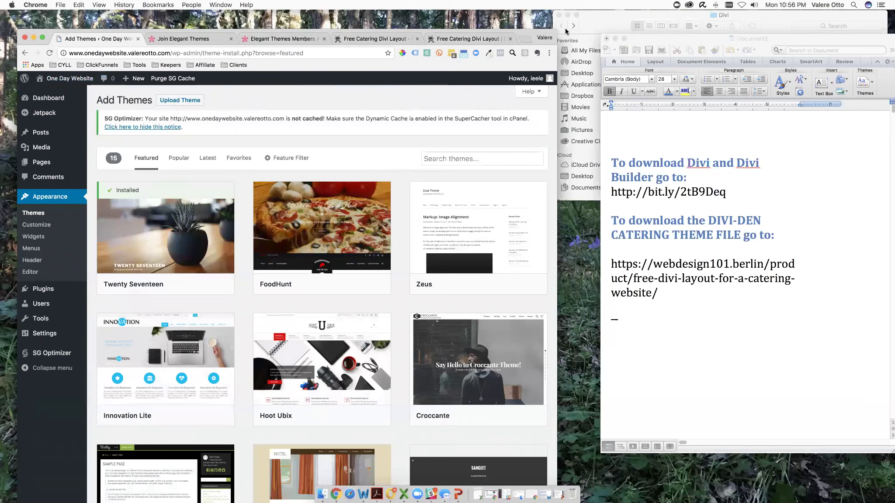
# Revisit the Elegant Themes join page and the members area downloads for Divi and the Divi Builder
pyautogui.click(201, 38)
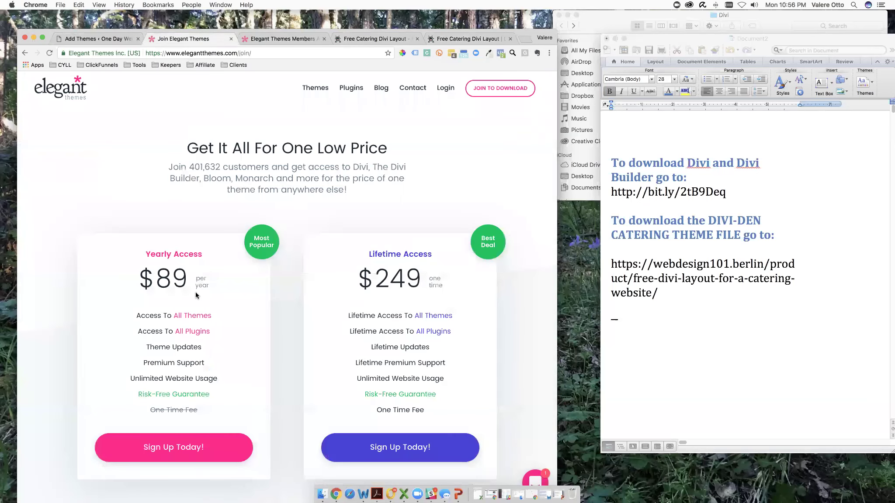
pyautogui.click(271, 39)
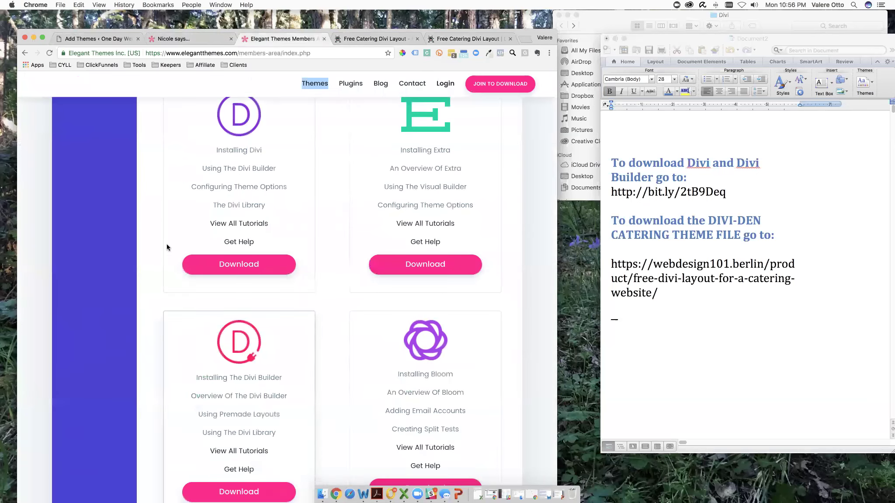
pyautogui.click(222, 270)
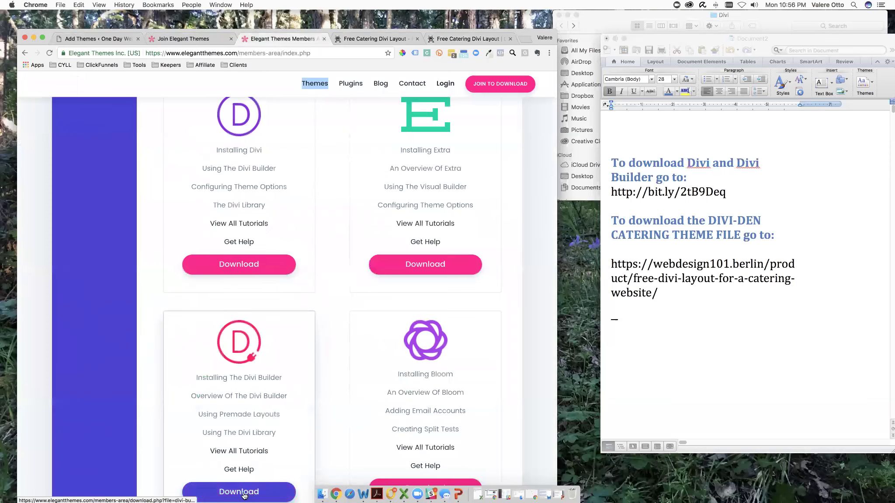
# Upload Divi.zip from the Divi folder in Finder as a new WordPress theme, install it and activate it
pyautogui.click(600, 20)
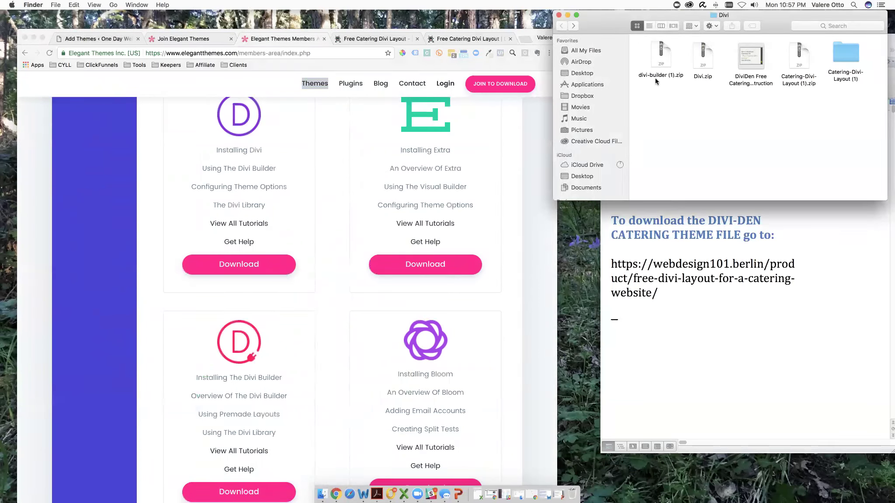
pyautogui.click(88, 39)
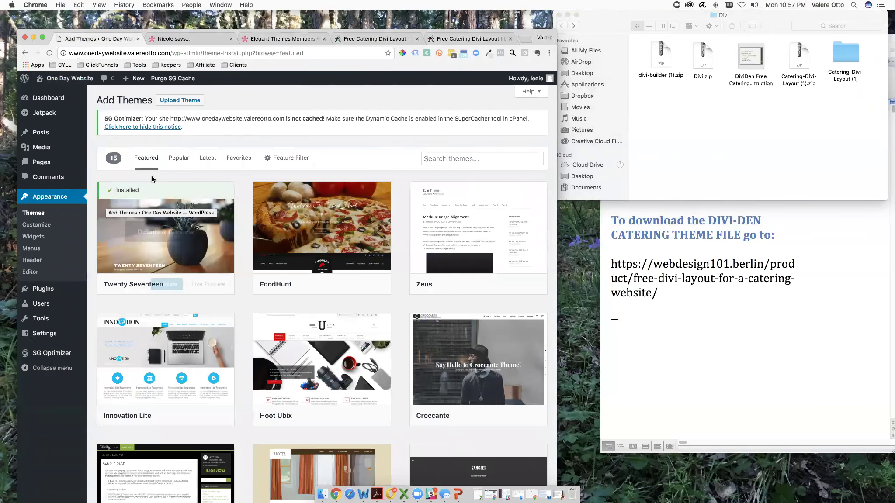
pyautogui.click(183, 104)
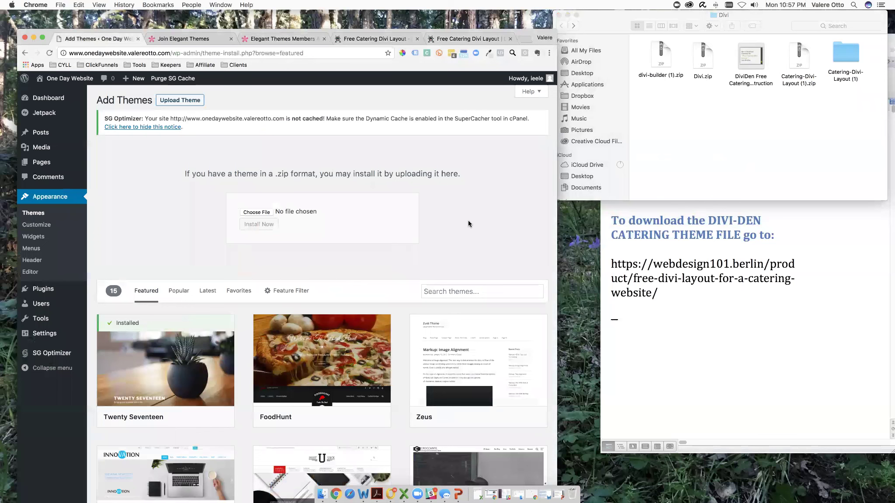
pyautogui.moveTo(695, 61); pyautogui.dragTo(250, 215)
pyautogui.click(259, 224)
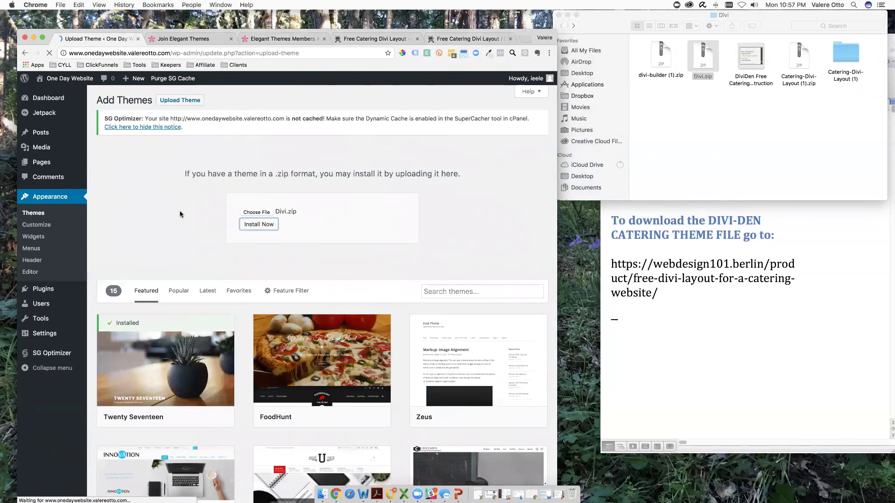
pyautogui.click(147, 187)
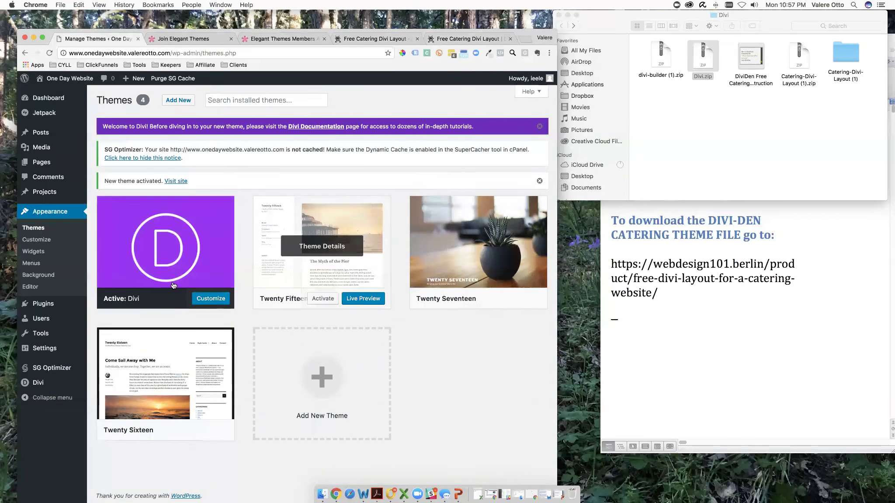
# Upload divi-builder (1).zip from the Divi folder as a new WordPress plugin, install it and activate it
pyautogui.click(51, 306)
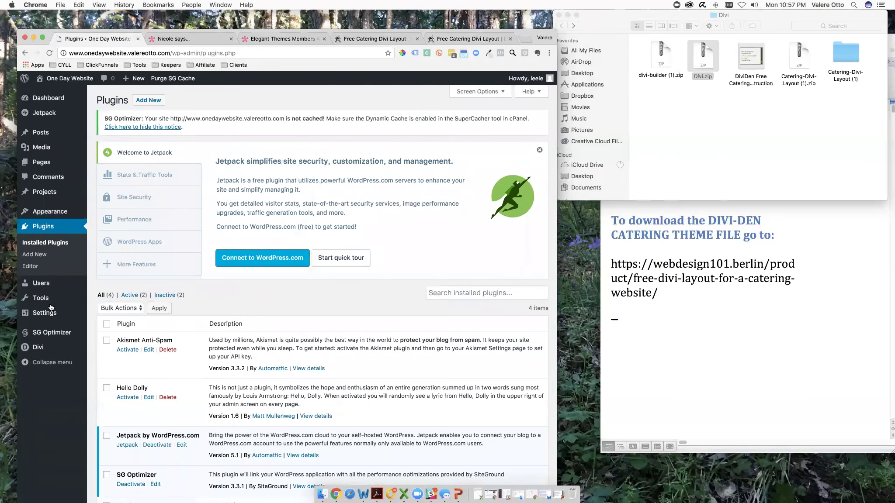
pyautogui.click(148, 102)
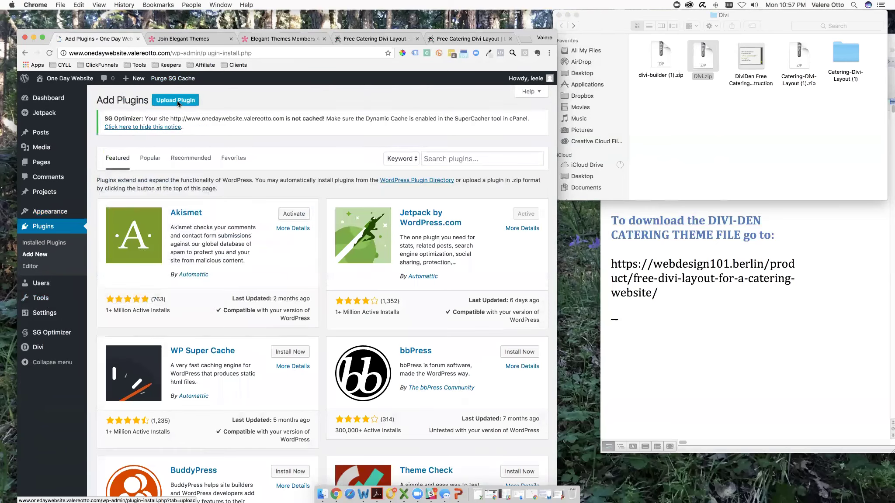
pyautogui.click(175, 101)
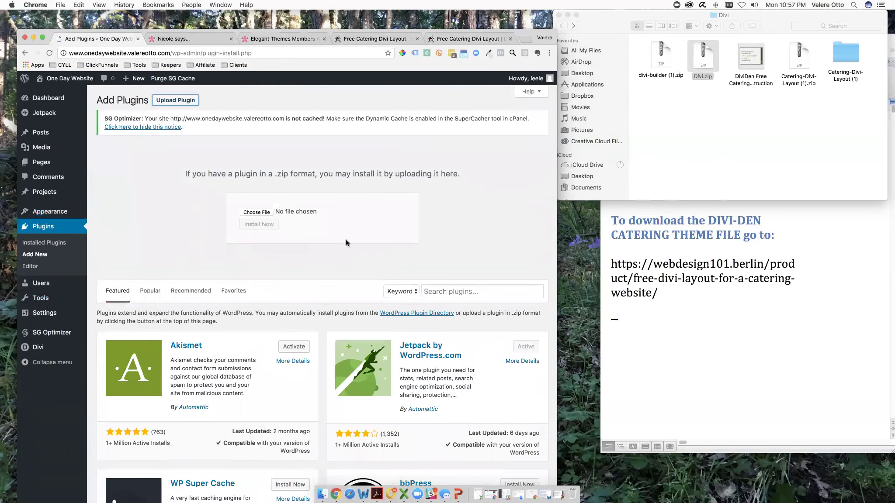
pyautogui.moveTo(671, 60); pyautogui.dragTo(260, 211)
pyautogui.click(267, 225)
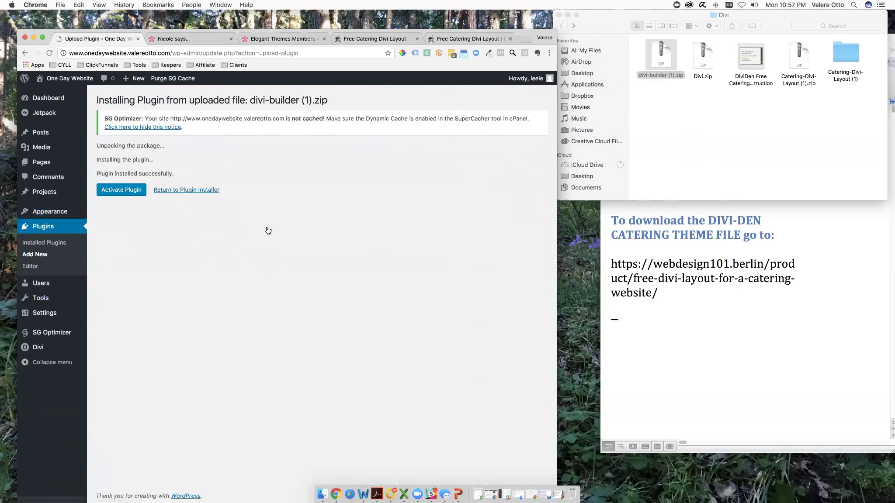
pyautogui.click(126, 192)
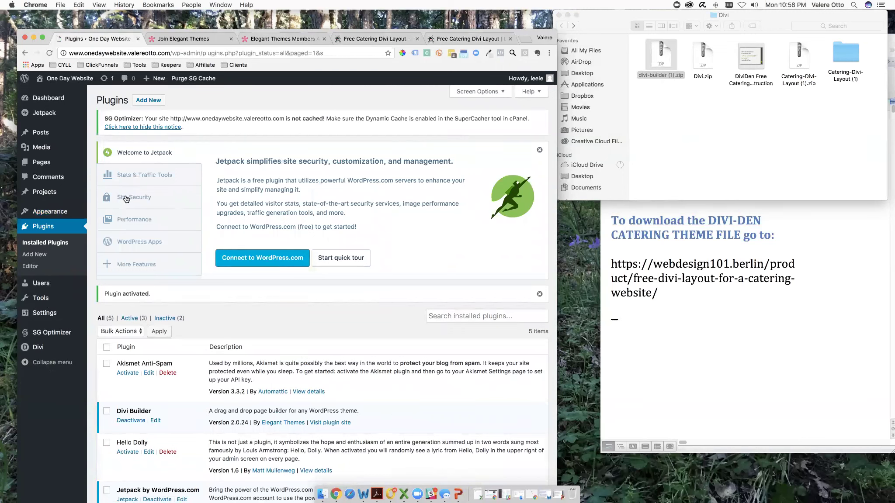
# Add a new page titled "Home Page" and switch it to the Divi Builder
pyautogui.moveTo(44, 165)
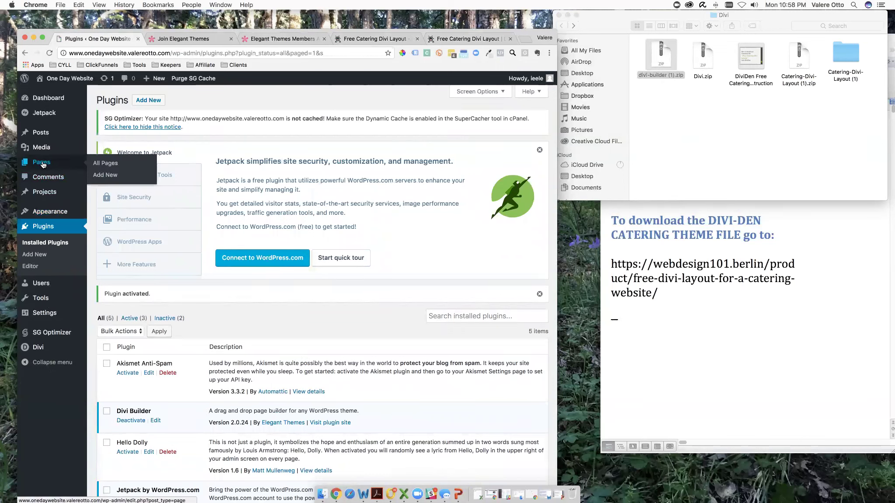
pyautogui.click(104, 177)
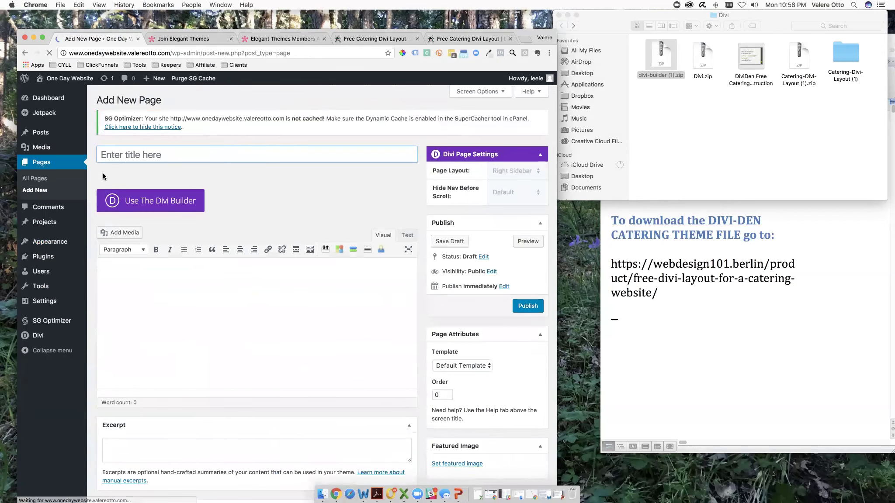
pyautogui.write('Home Page')
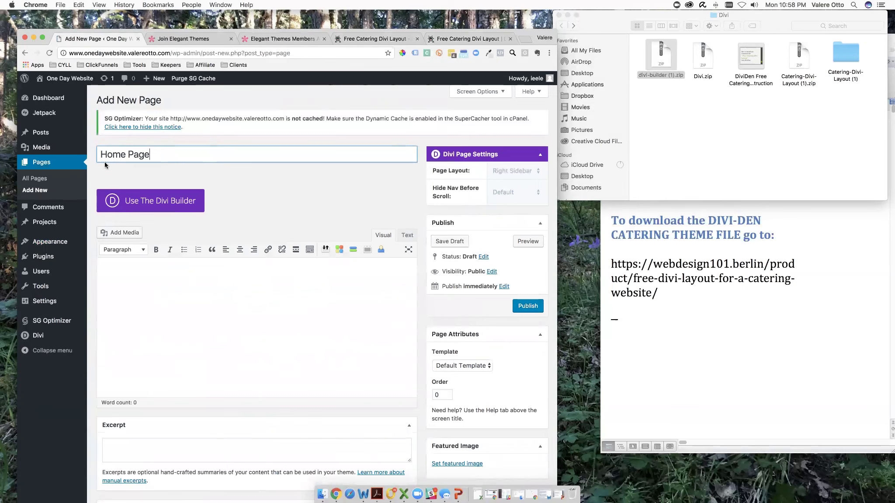
pyautogui.click(134, 202)
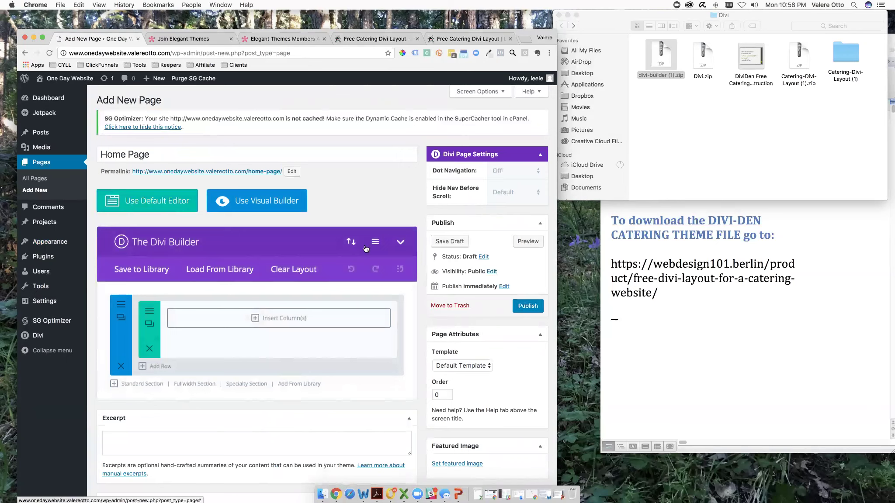
# Open the Divi Builder's portability options for the home page and download the free catering layout from its webdesign101.berlin product page
pyautogui.click(350, 244)
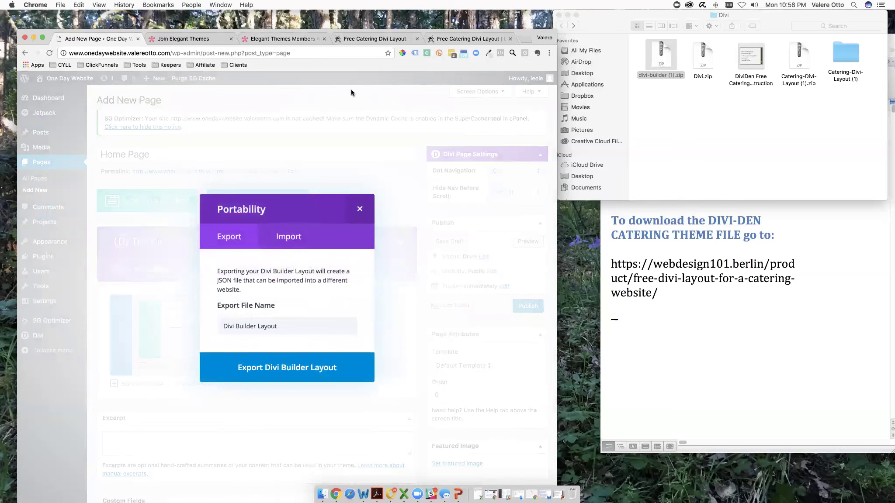
pyautogui.click(799, 351)
pyautogui.click(716, 213)
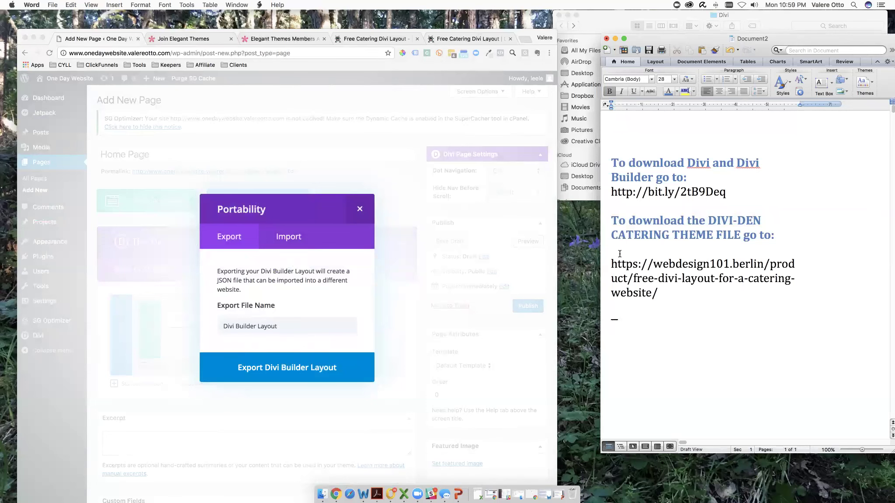
pyautogui.click(360, 39)
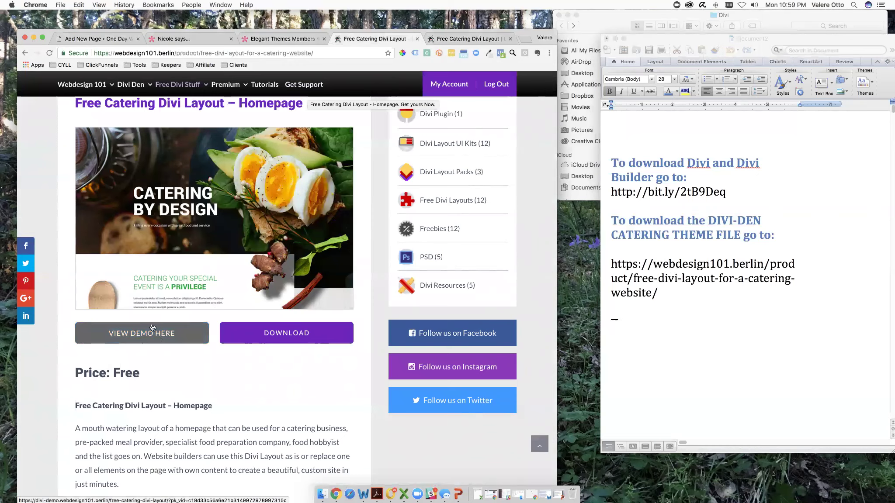
pyautogui.click(268, 334)
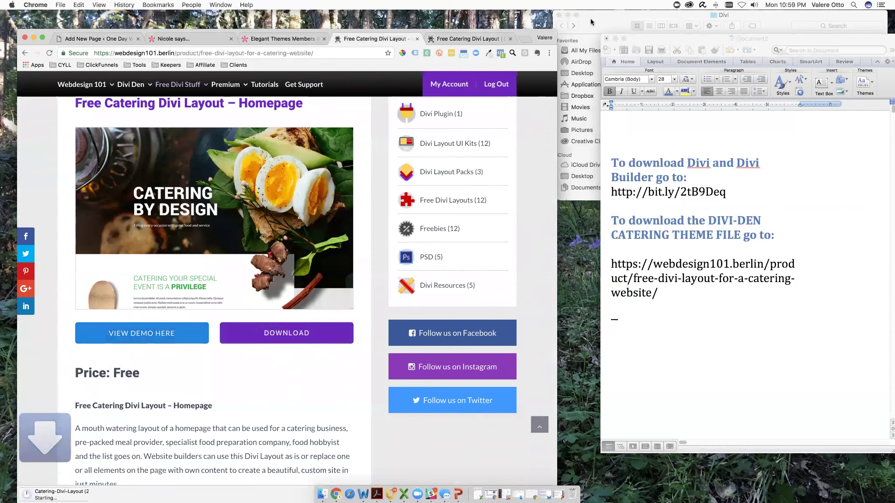
# Try to import Catering Divi Page Layout Library Import.json from the Catering-Divi-Layout (1) folder into the home page
pyautogui.click(601, 24)
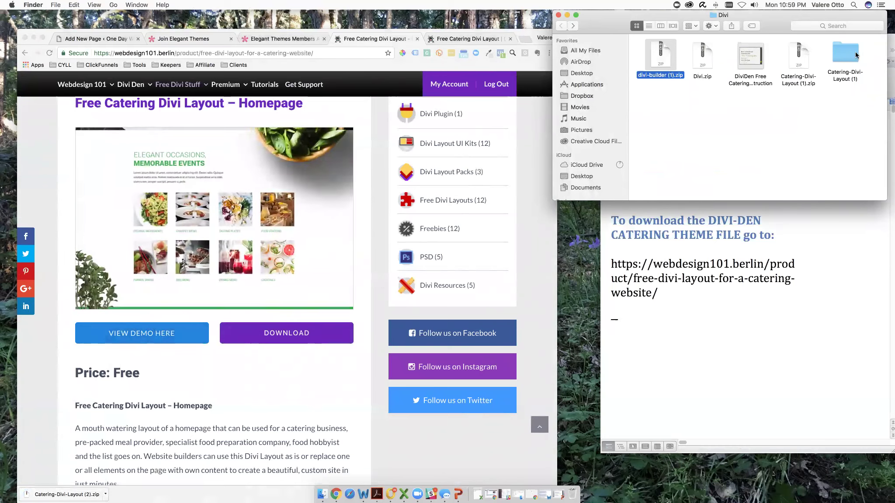
pyautogui.doubleClick(842, 58)
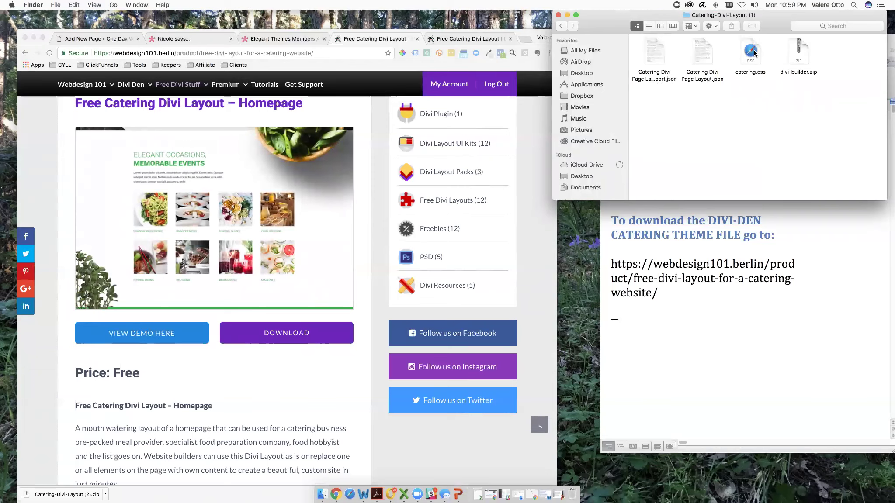
pyautogui.click(99, 40)
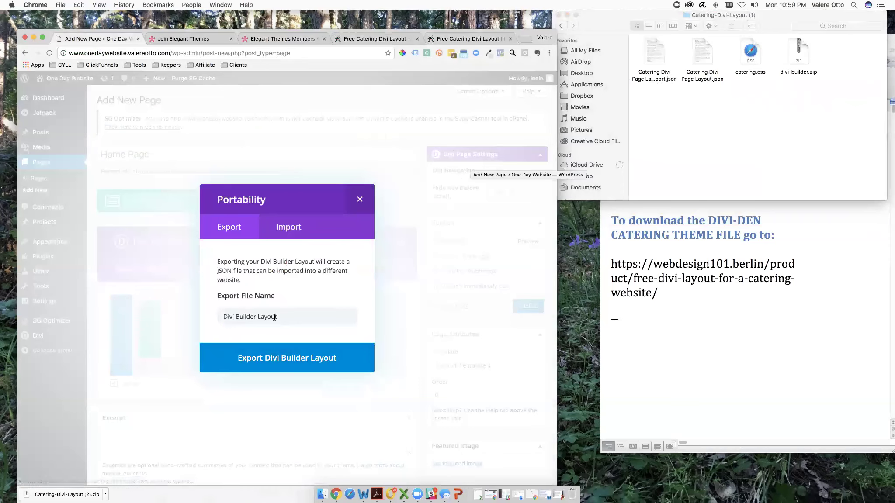
pyautogui.click(287, 228)
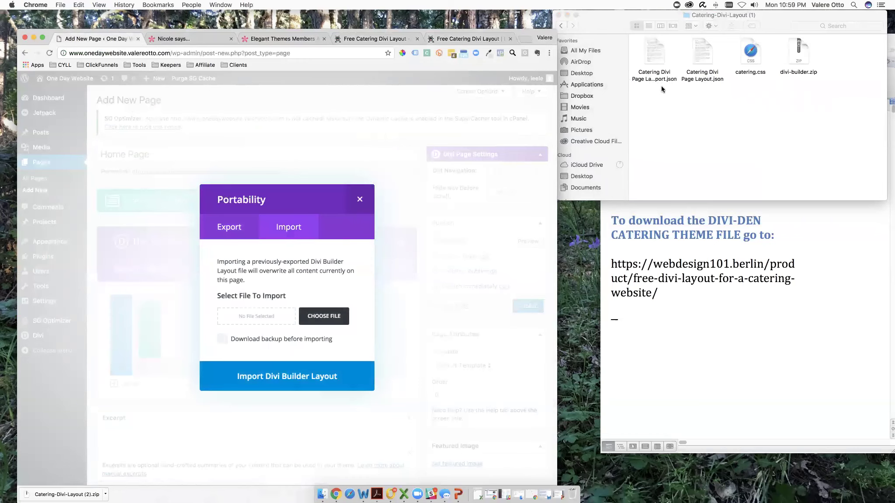
pyautogui.moveTo(658, 55); pyautogui.dragTo(264, 318)
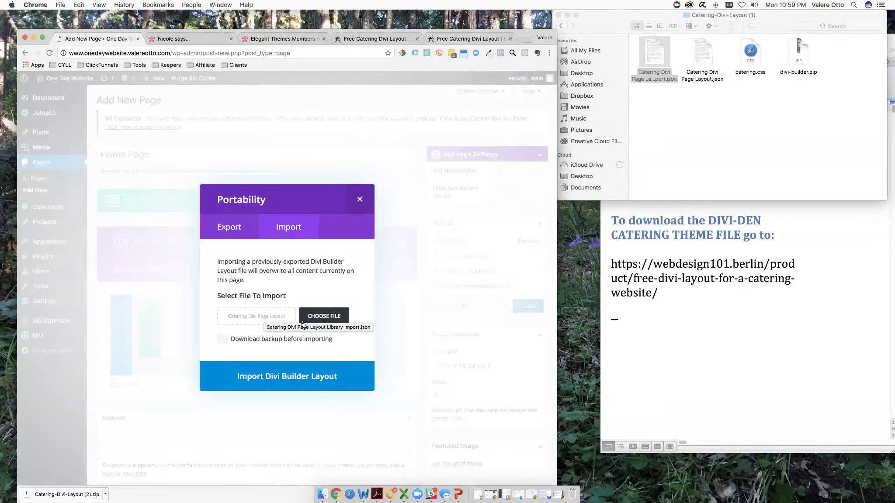
pyautogui.click(270, 380)
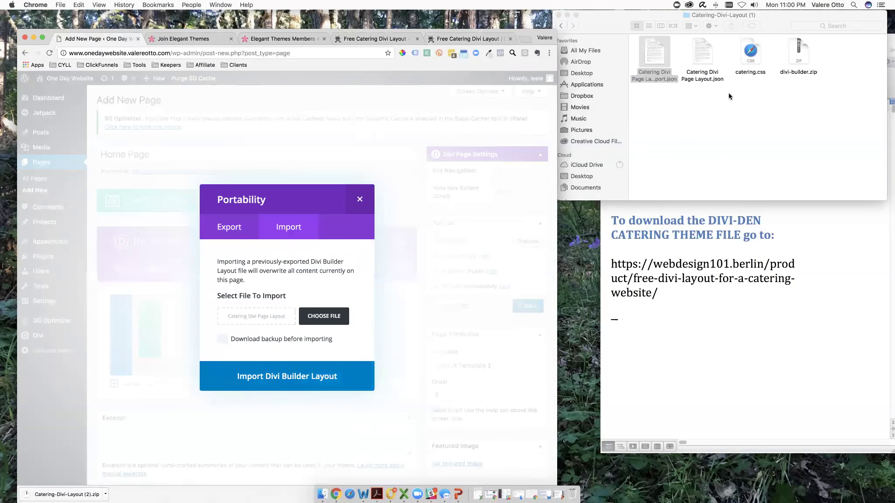
# Try to swap the import file for Catering Divi Page Layout.json from Finder, staying on the page and returning to the import options
pyautogui.moveTo(703, 53); pyautogui.dragTo(319, 315)
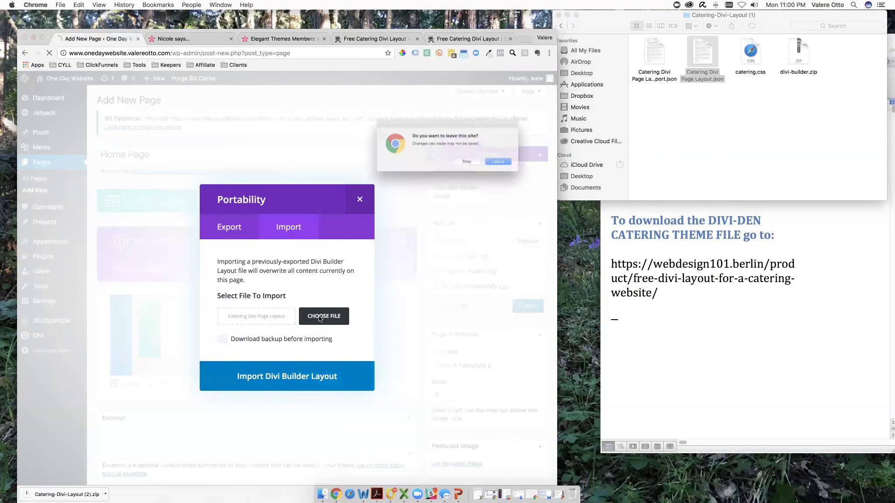
pyautogui.click(476, 167)
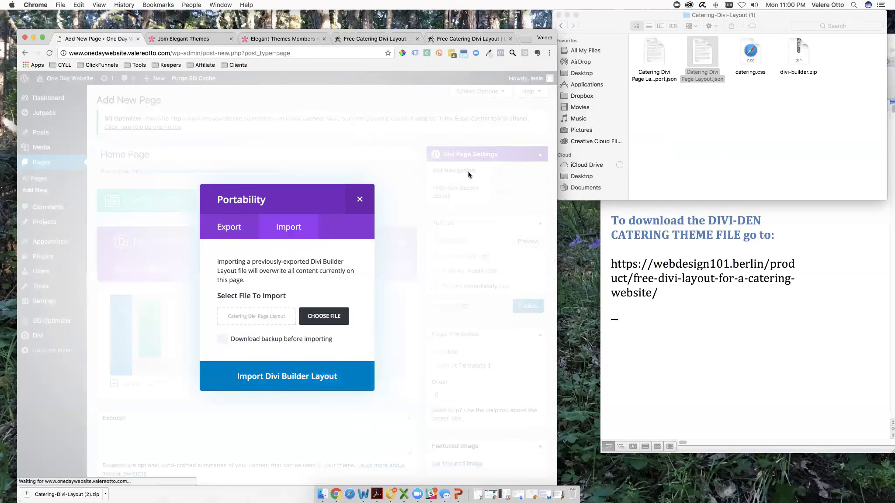
pyautogui.click(245, 316)
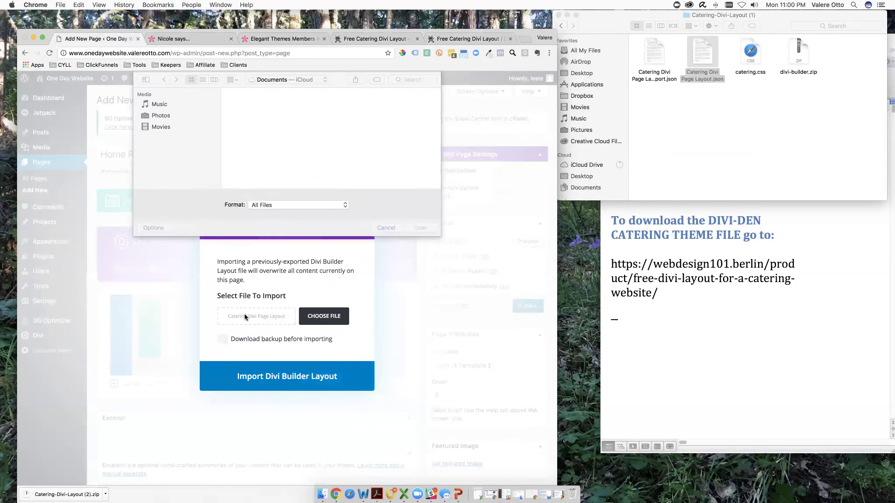
pyautogui.click(386, 228)
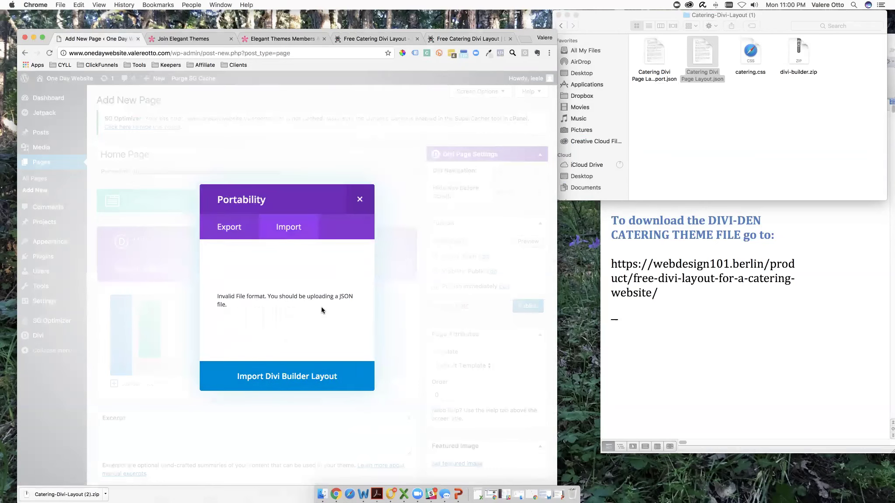
pyautogui.click(289, 228)
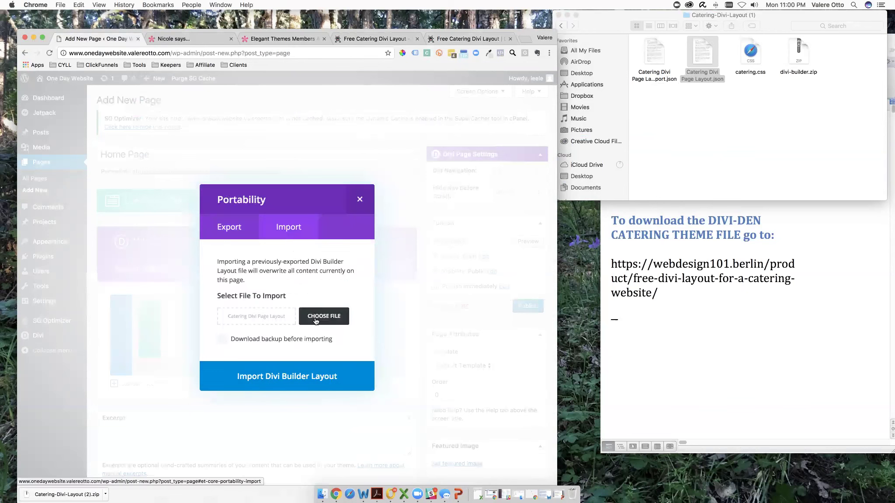
# Start choosing another import file and browse the Desktop for the folder that holds the catering layout
pyautogui.click(323, 321)
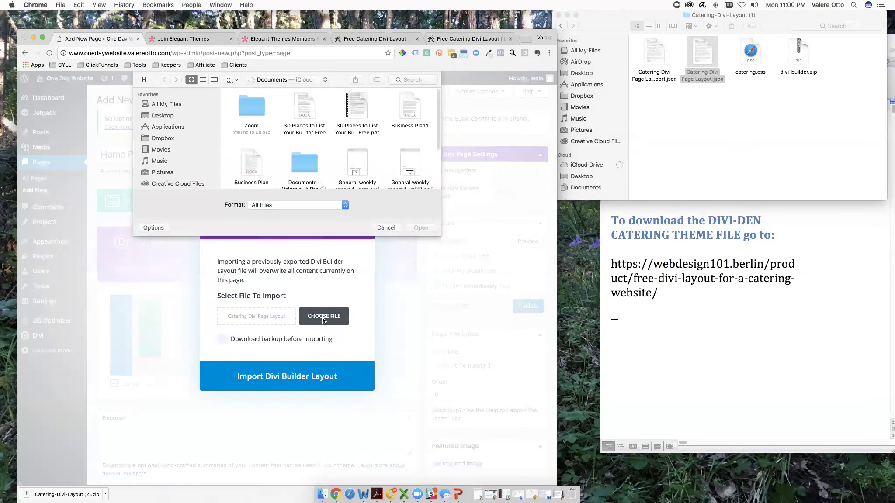
pyautogui.click(171, 116)
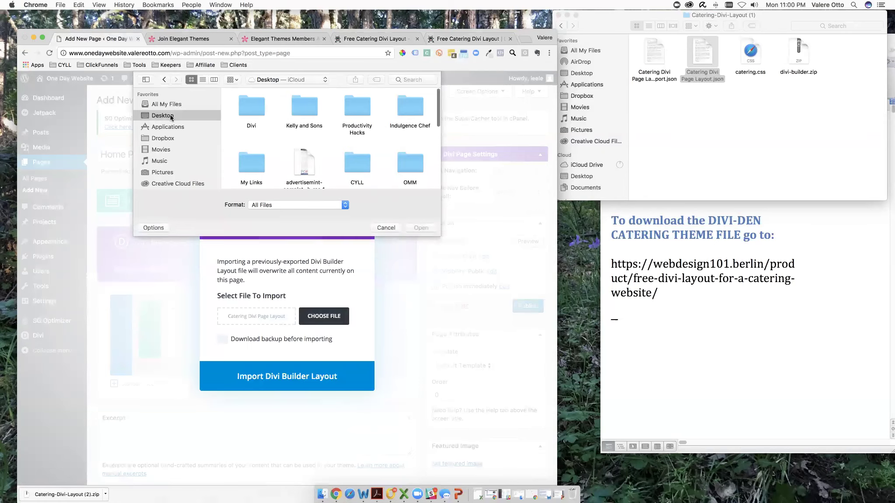
pyautogui.scroll(-5, 271, 143)
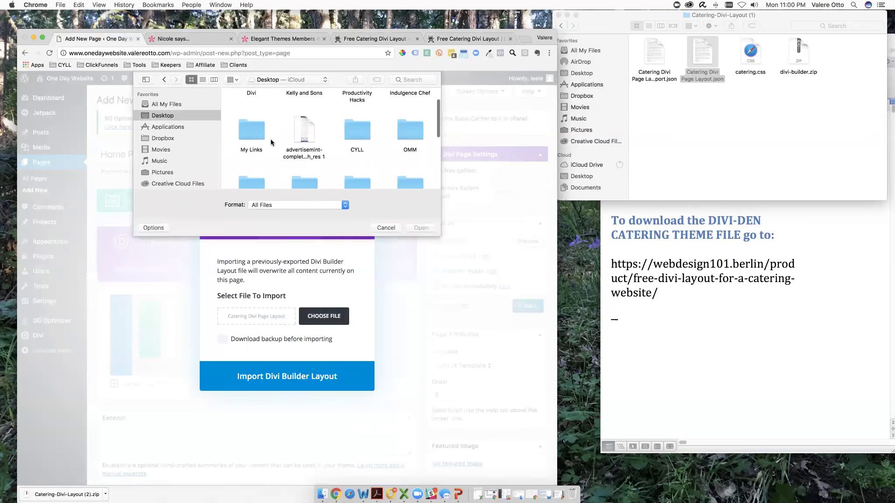
pyautogui.scroll(-3, 270, 142)
pyautogui.scroll(5, 271, 142)
pyautogui.scroll(4, 270, 142)
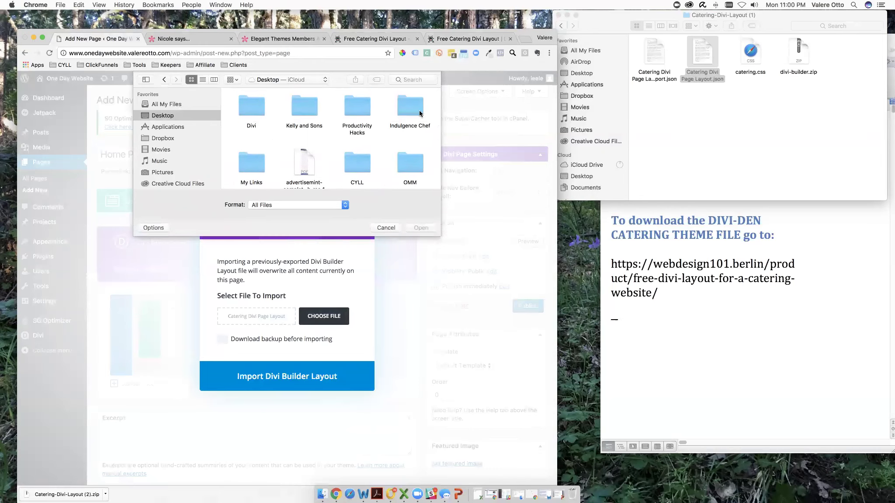
pyautogui.scroll(-2, 383, 134)
pyautogui.scroll(-3, 383, 133)
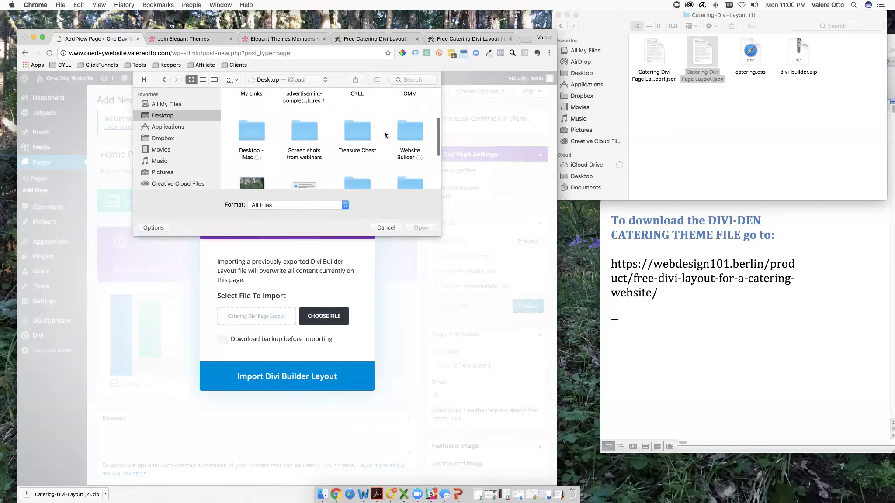
pyautogui.scroll(-2, 385, 135)
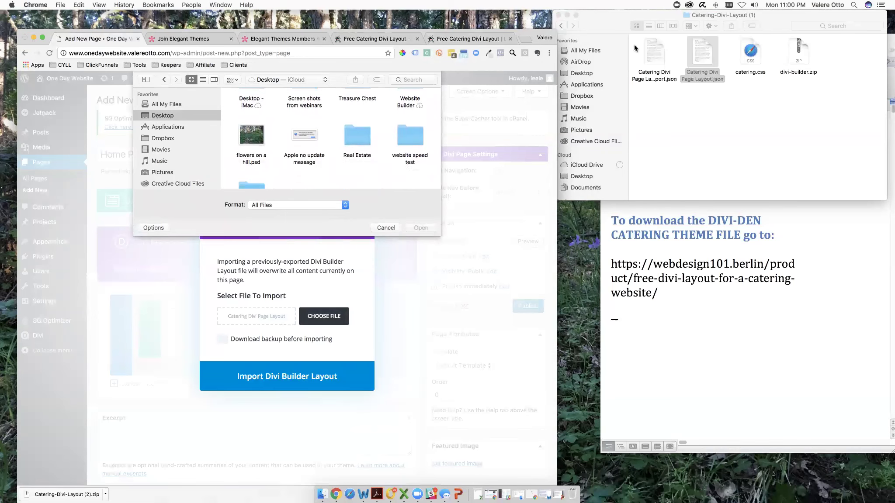
# Check in Finder which parent folder contains Catering-Divi-Layout (1) and return to the Desktop folders in the file chooser
pyautogui.click(620, 23)
pyautogui.moveTo(595, 25); pyautogui.dragTo(633, 38)
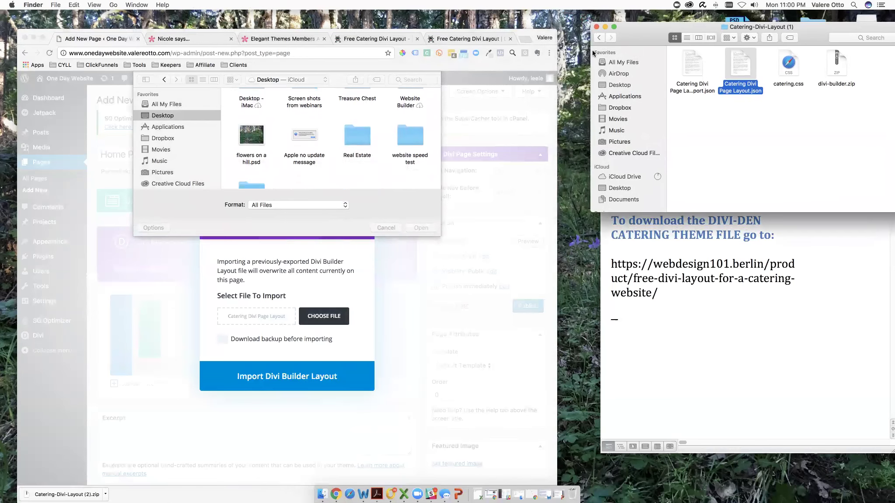
pyautogui.click(599, 38)
pyautogui.scroll(-5, 343, 130)
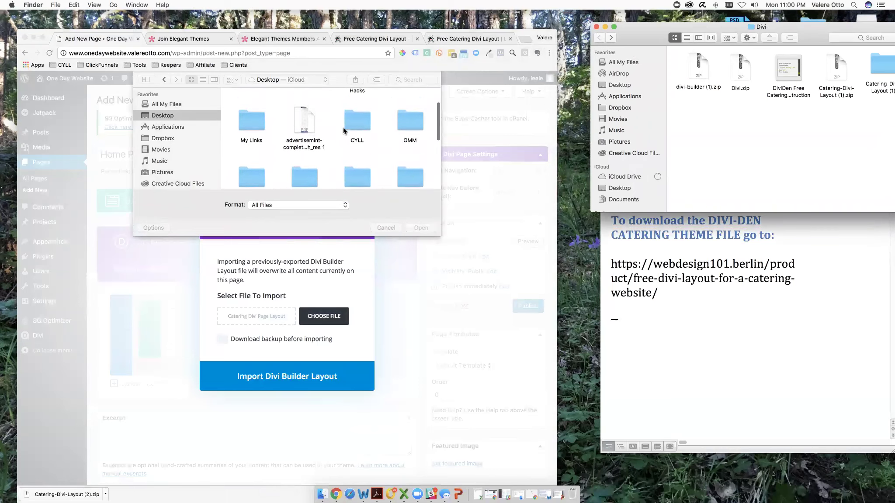
pyautogui.scroll(5, 343, 127)
# Import Catering Divi Page Layout.json from the Divi folder's Catering-Divi-Layout (1) subfolder into the home page
pyautogui.doubleClick(254, 105)
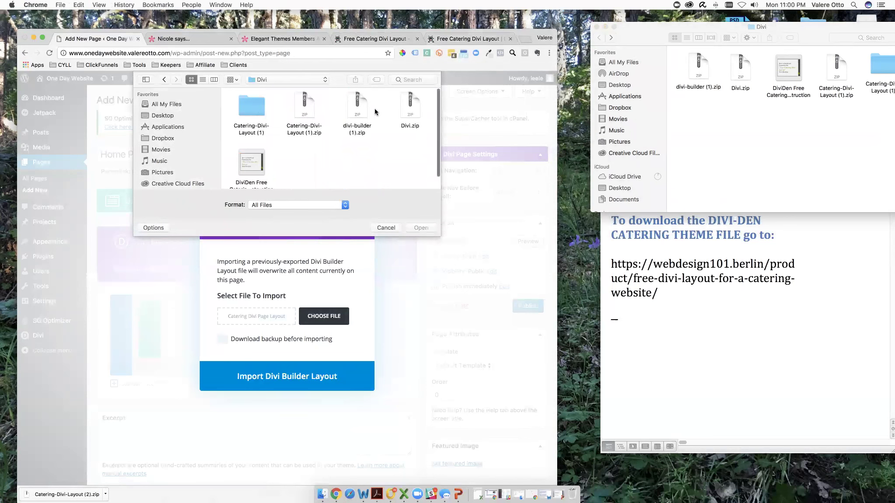
pyautogui.doubleClick(256, 106)
pyautogui.click(288, 106)
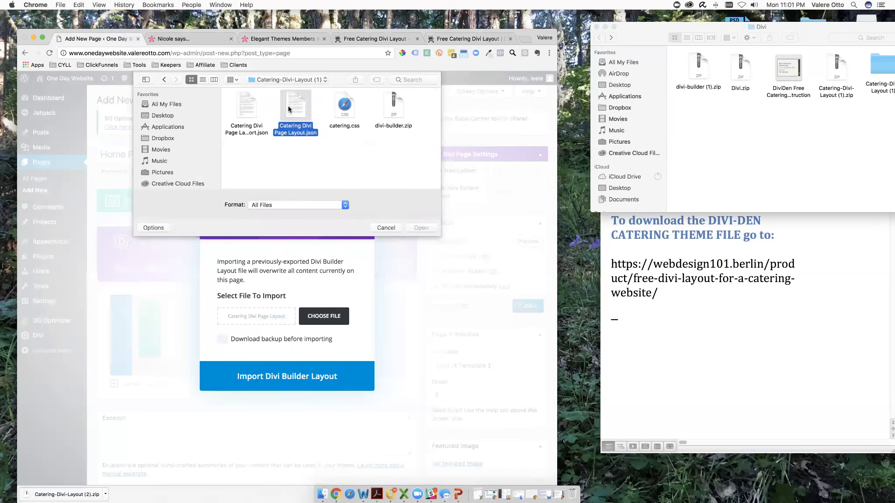
pyautogui.click(420, 227)
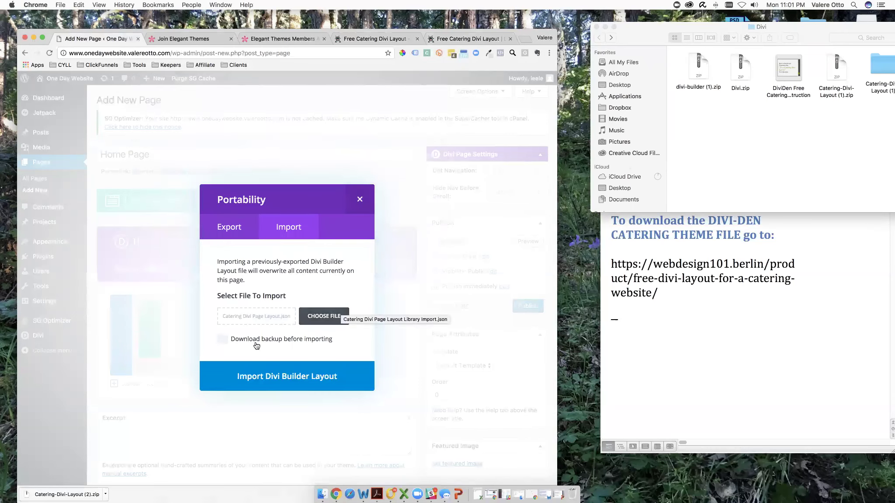
pyautogui.click(277, 378)
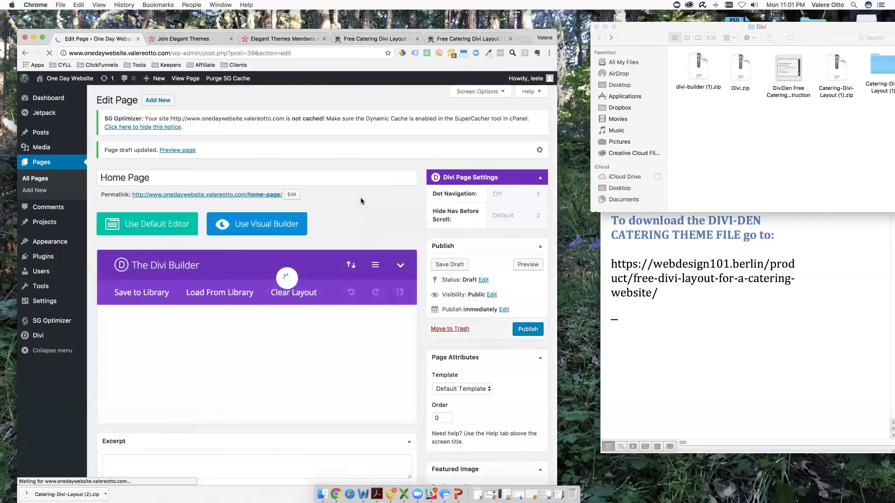
# Open the home page's Divi Builder settings, look through the options and start editing the Custom CSS
pyautogui.click(375, 266)
pyautogui.scroll(-10, 355, 268)
pyautogui.scroll(4, 355, 270)
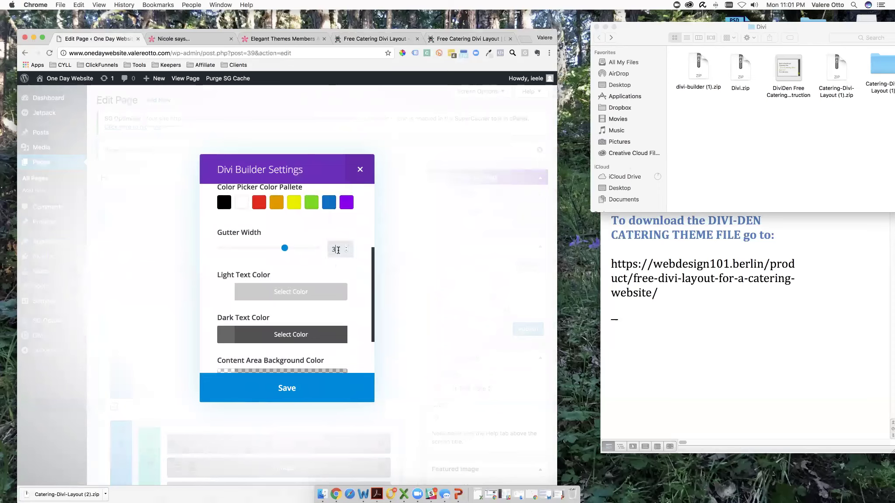
pyautogui.click(346, 252)
pyautogui.moveTo(372, 278); pyautogui.dragTo(374, 214)
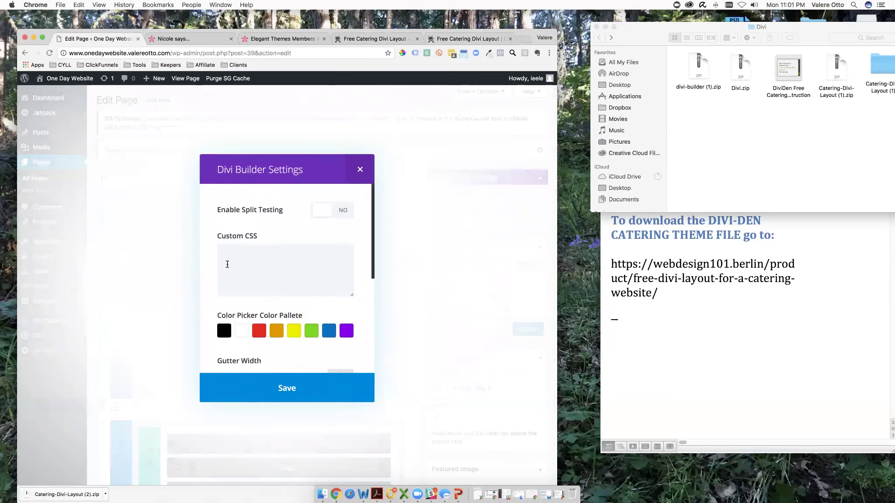
pyautogui.click(229, 253)
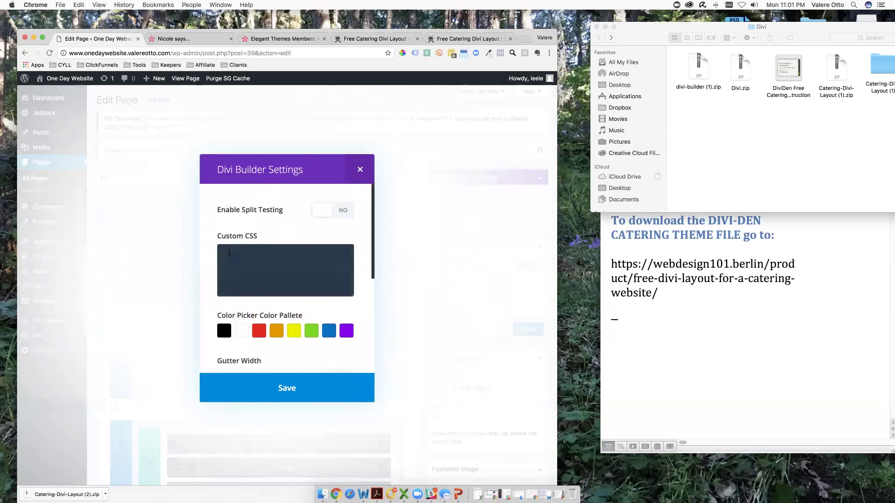
# Open catering.css from the Catering-Divi-Layout (1) folder in Finder and copy all of its CSS code
pyautogui.moveTo(817, 33); pyautogui.dragTo(780, 44)
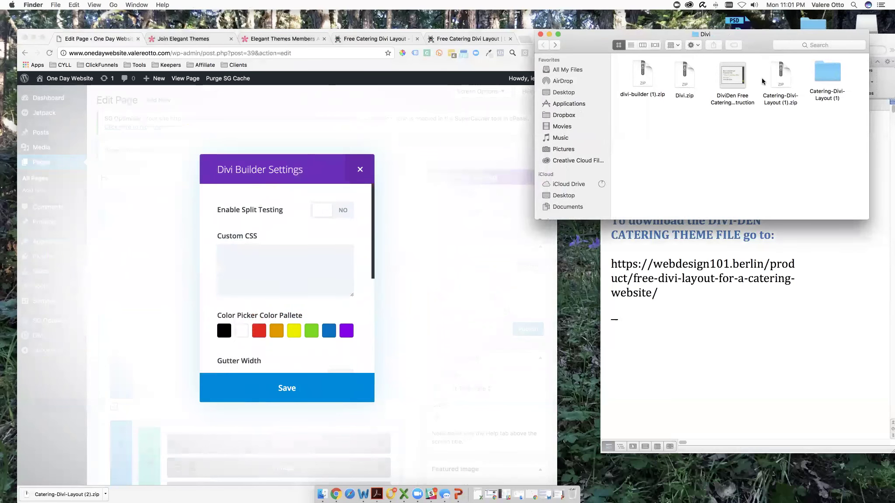
pyautogui.doubleClick(827, 77)
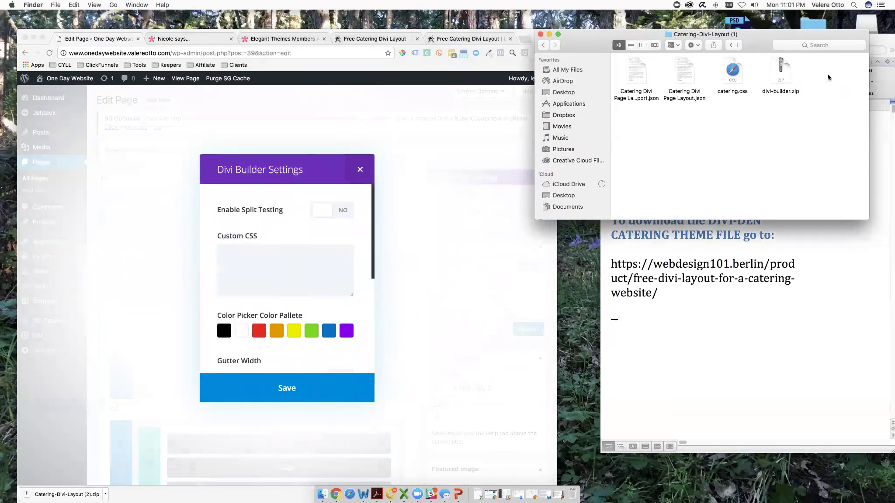
pyautogui.click(734, 76)
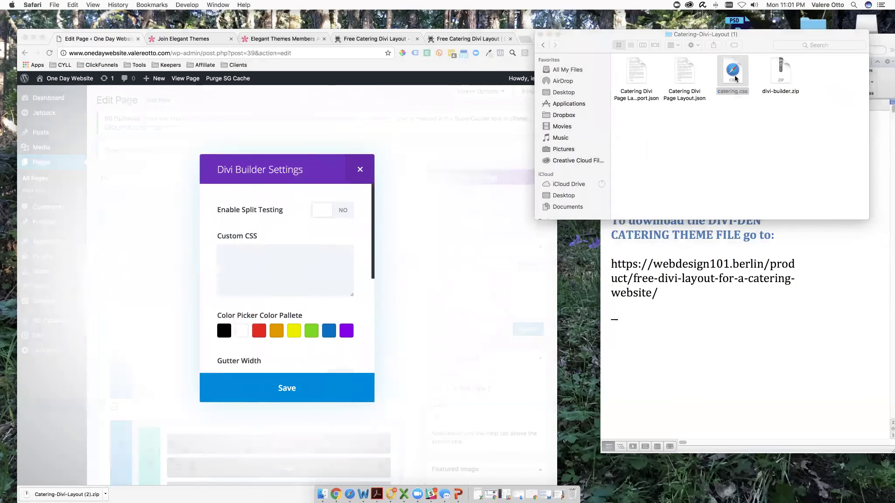
pyautogui.doubleClick(734, 77)
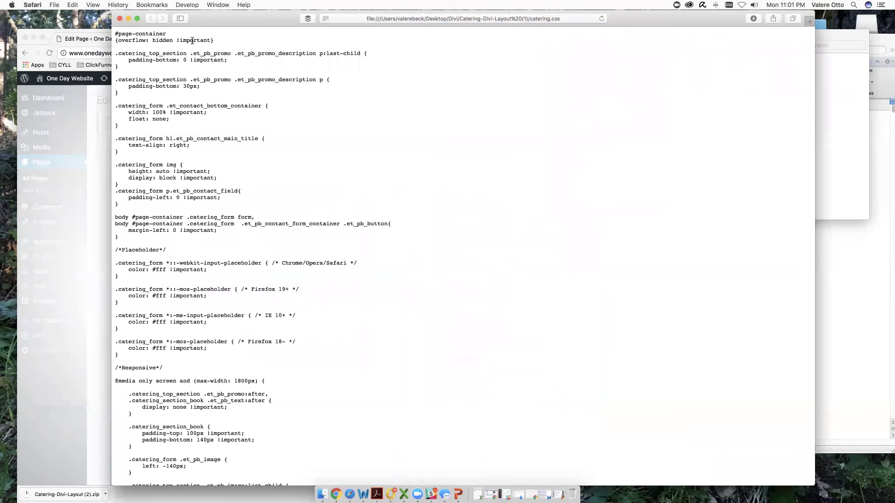
pyautogui.moveTo(115, 30); pyautogui.dragTo(270, 497)
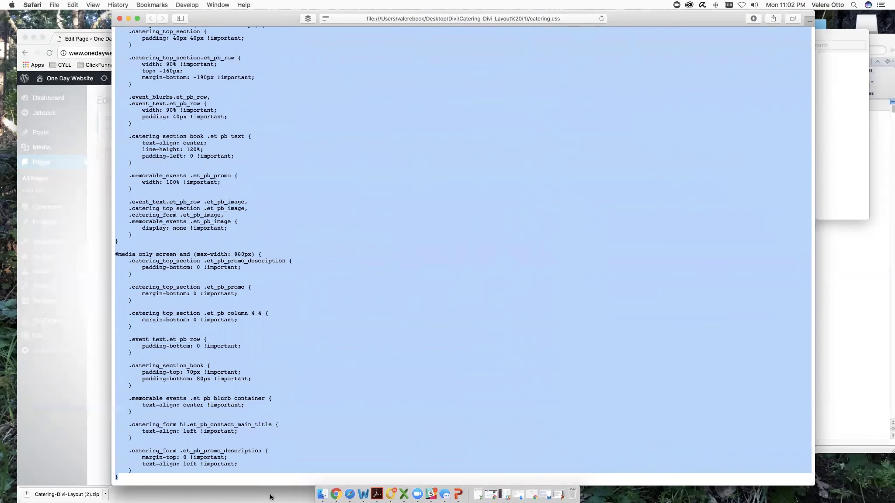
# Paste the copied catering CSS into the home page's Custom CSS and save the Divi Builder settings
pyautogui.click(129, 18)
pyautogui.click(224, 253)
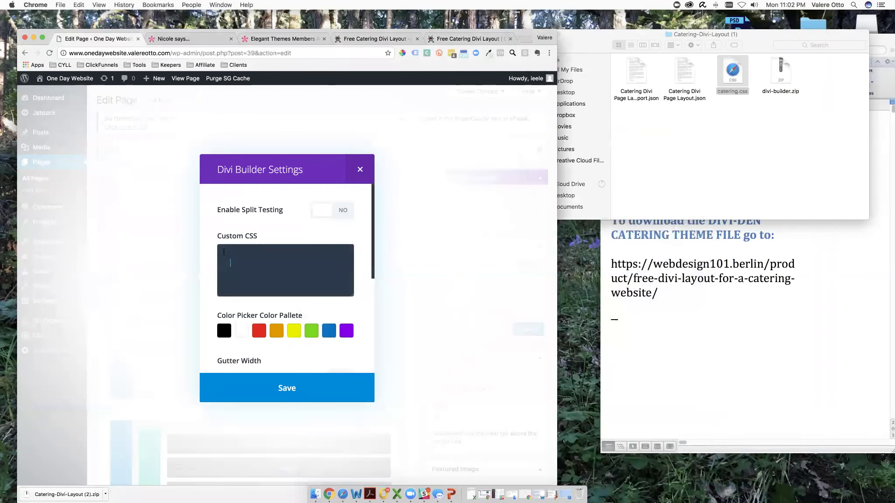
pyautogui.press('super+v')
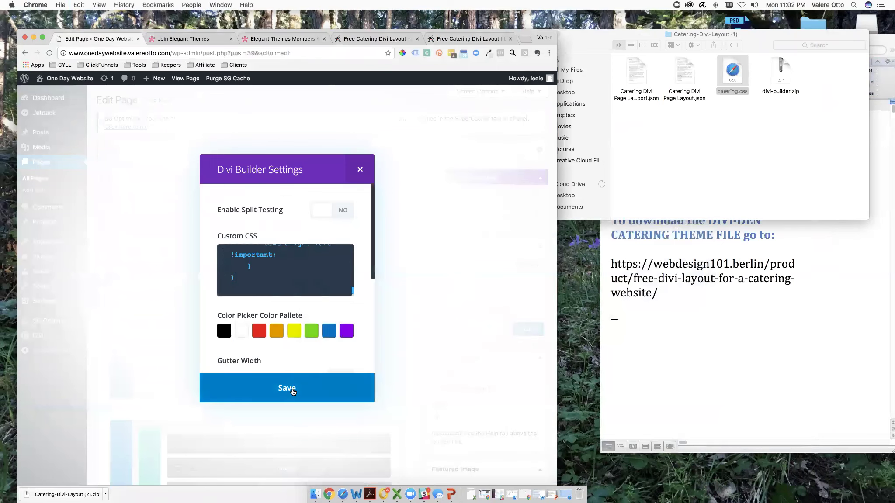
pyautogui.click(293, 391)
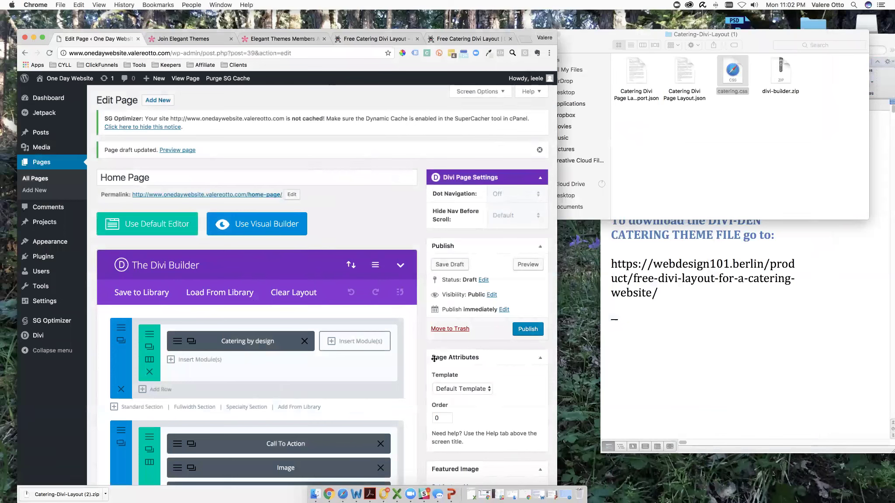
# Set the home page's template to Blank Page and publish the page
pyautogui.click(491, 389)
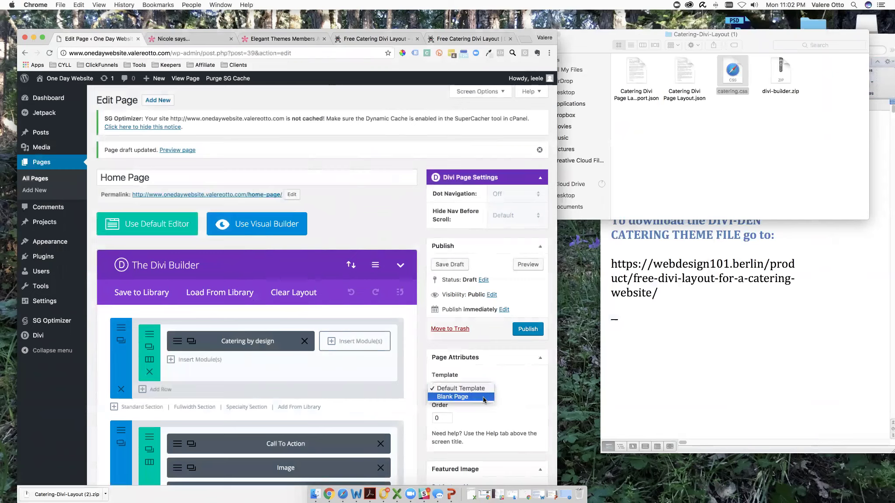
pyautogui.click(484, 397)
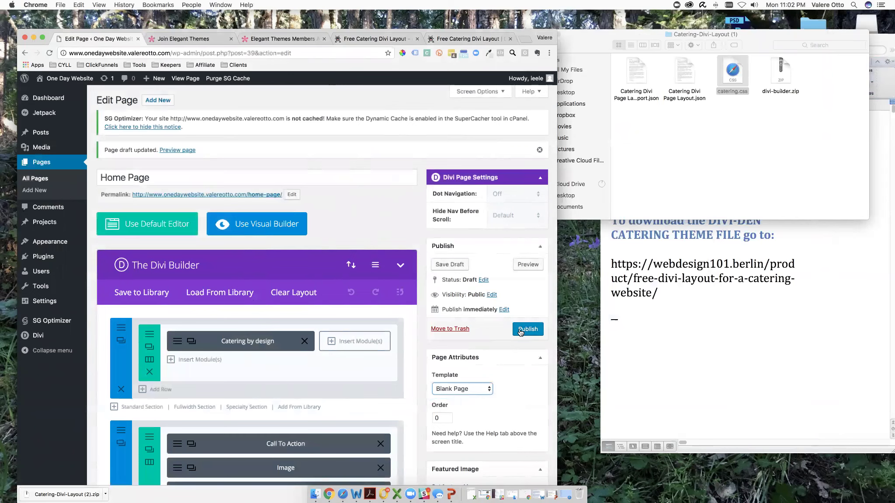
pyautogui.click(521, 331)
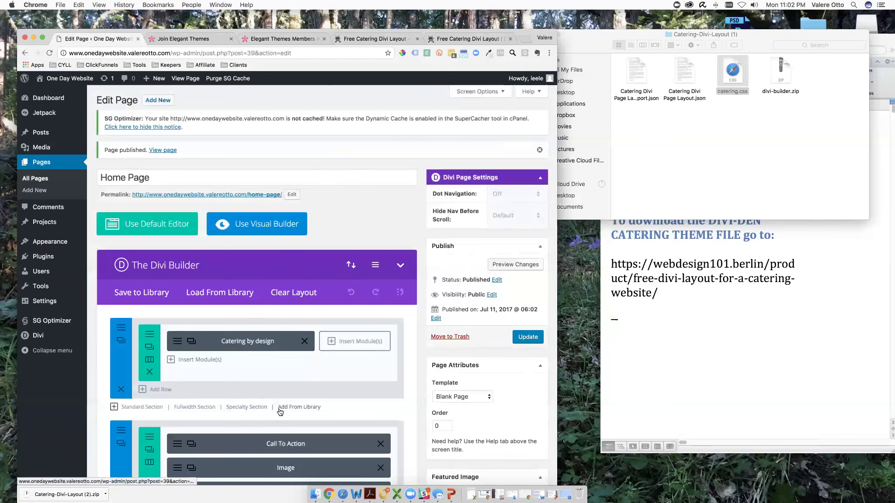
# View the live site's current front page and return to the WordPress dashboard
pyautogui.moveTo(54, 97)
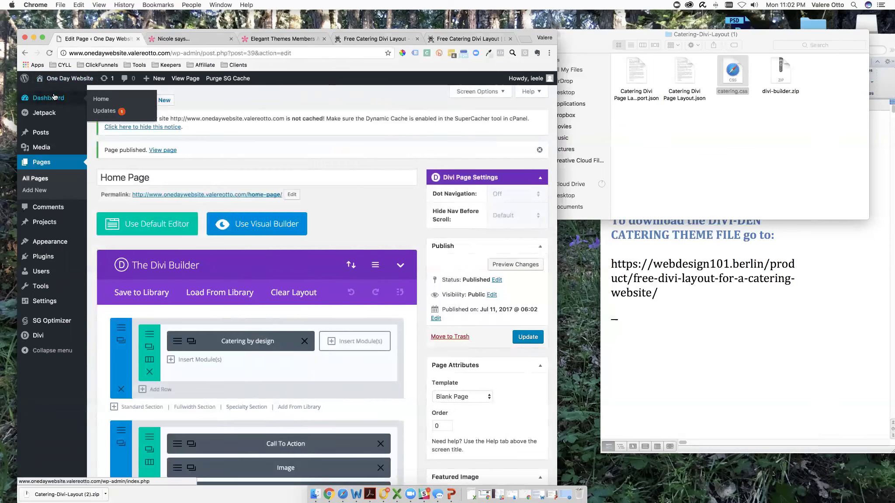
pyautogui.click(62, 80)
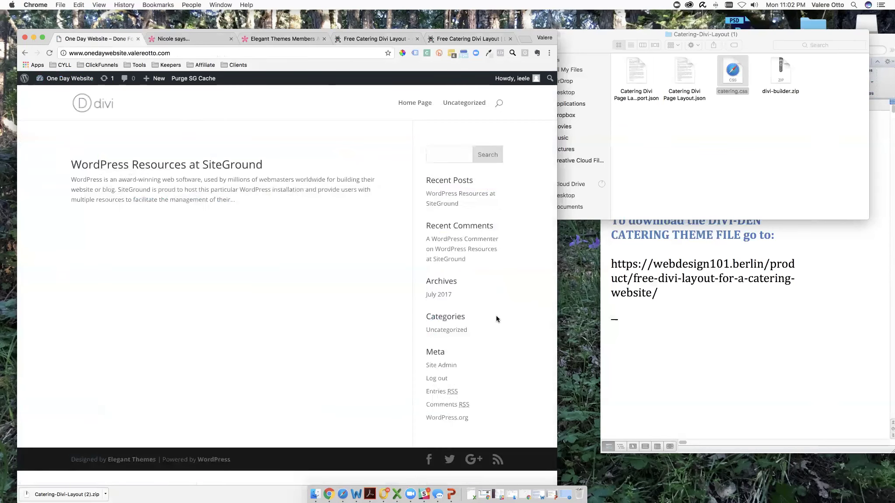
pyautogui.click(57, 83)
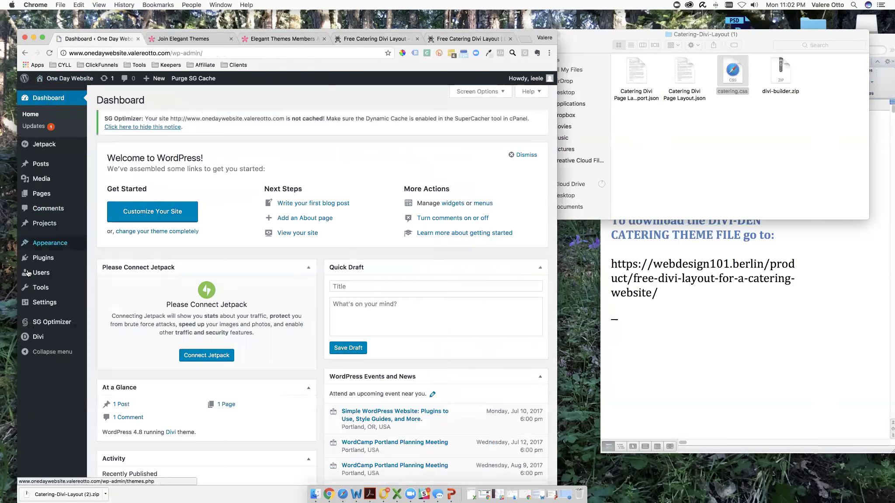
# Customize the site to display a static front page, choose Home Page as the front page, and save and publish
pyautogui.moveTo(38, 308)
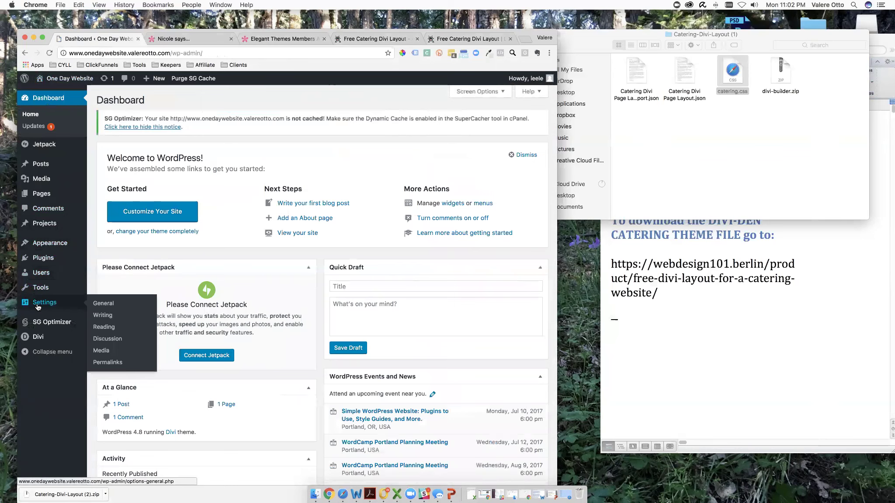
pyautogui.moveTo(43, 243)
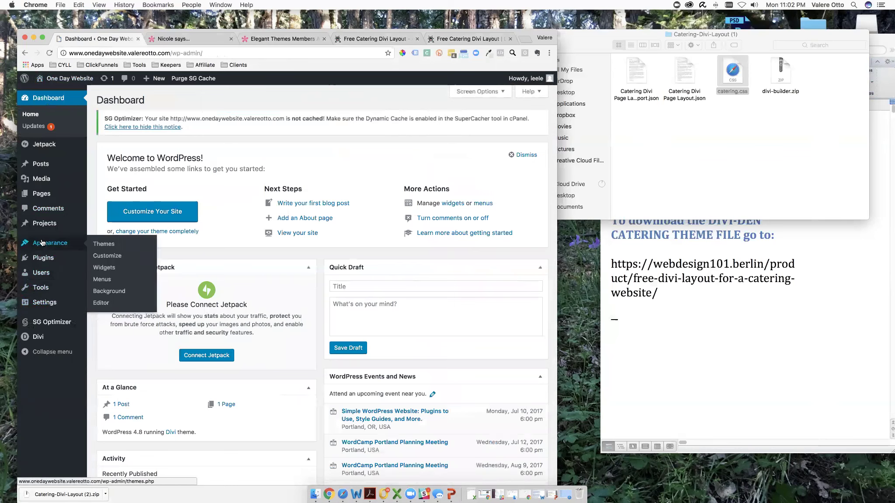
pyautogui.click(101, 257)
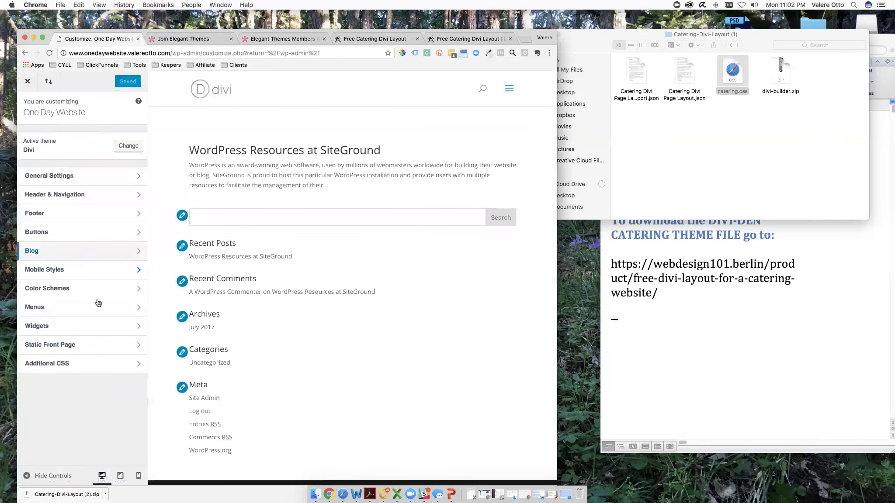
pyautogui.click(102, 345)
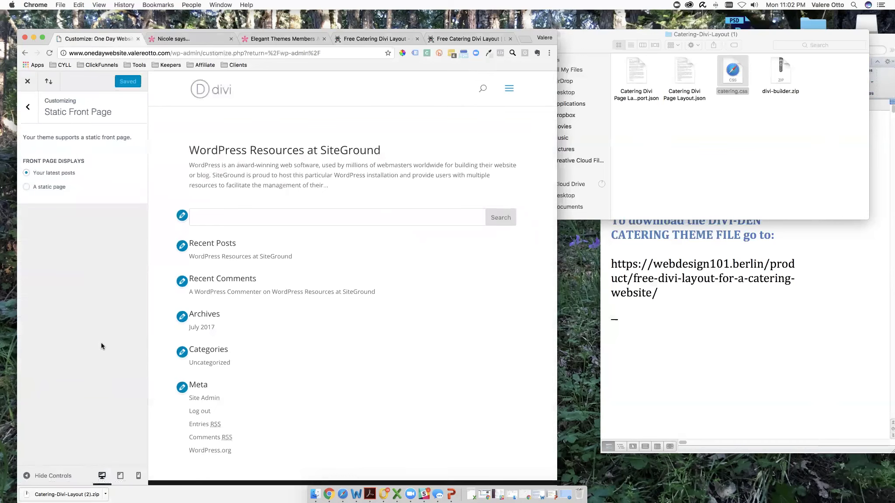
pyautogui.click(26, 187)
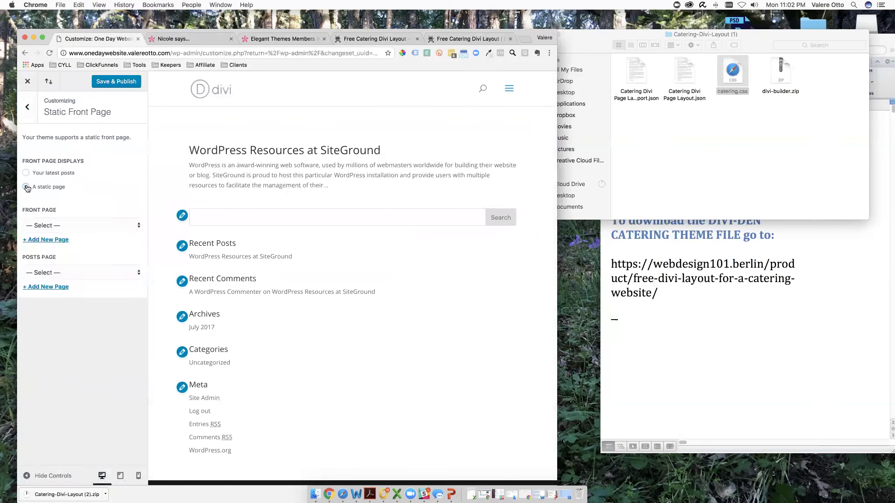
pyautogui.click(61, 227)
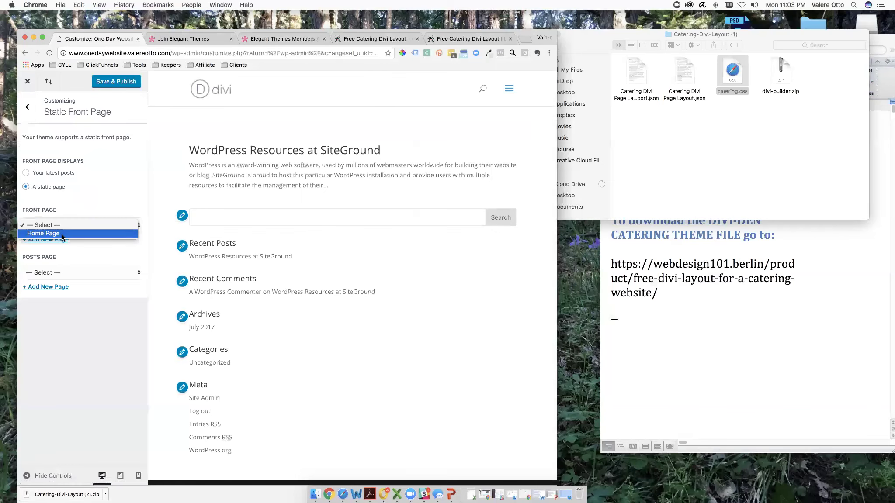
pyautogui.click(62, 234)
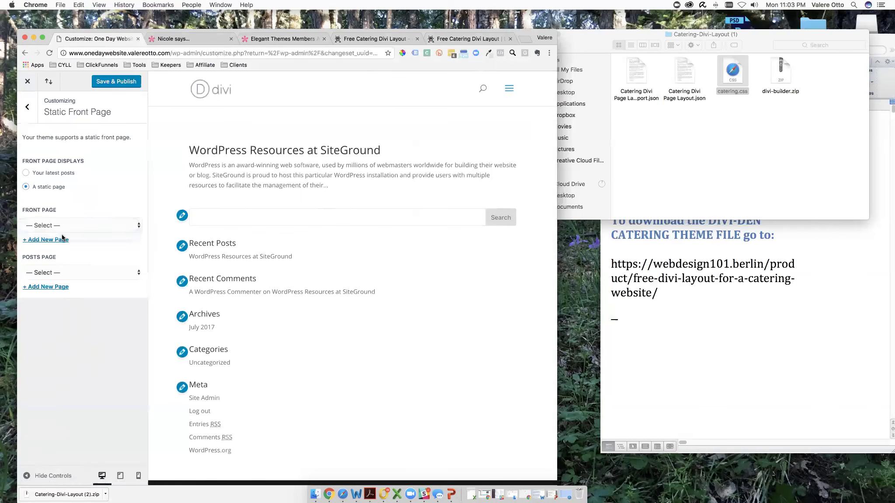
pyautogui.click(123, 83)
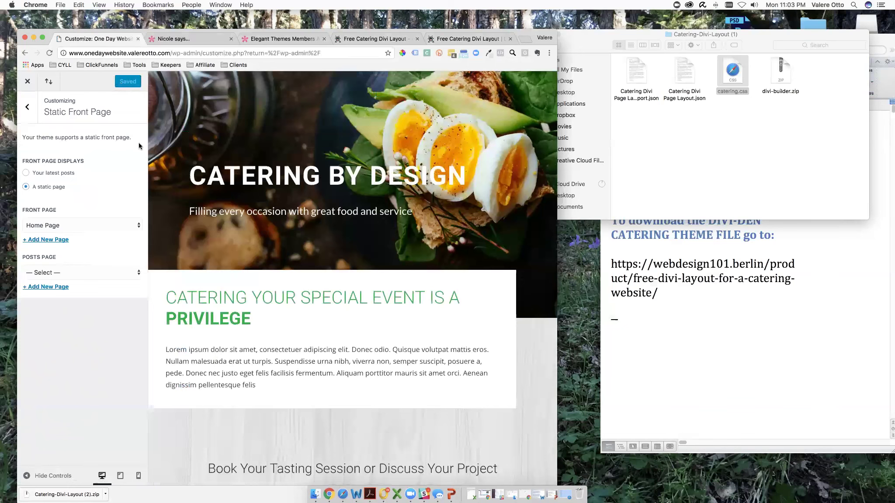
# Leave the customizer, visit the live site and look through the catering front page's sections
pyautogui.click(27, 83)
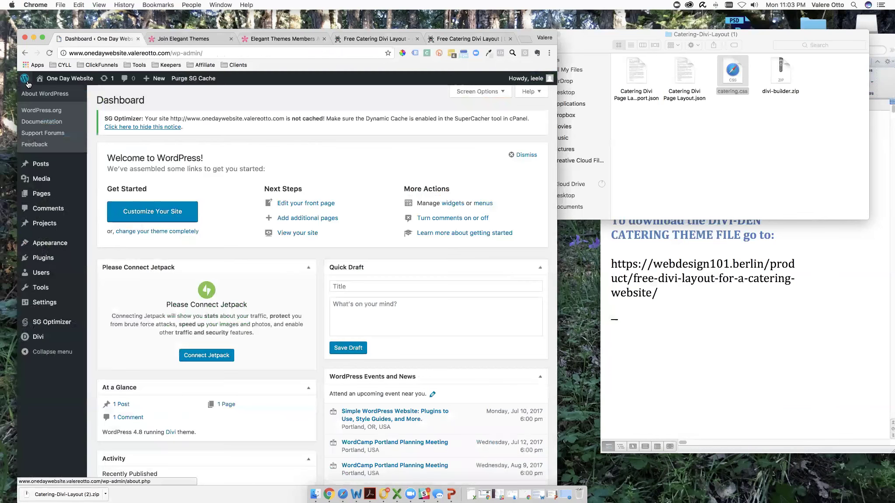
pyautogui.click(58, 82)
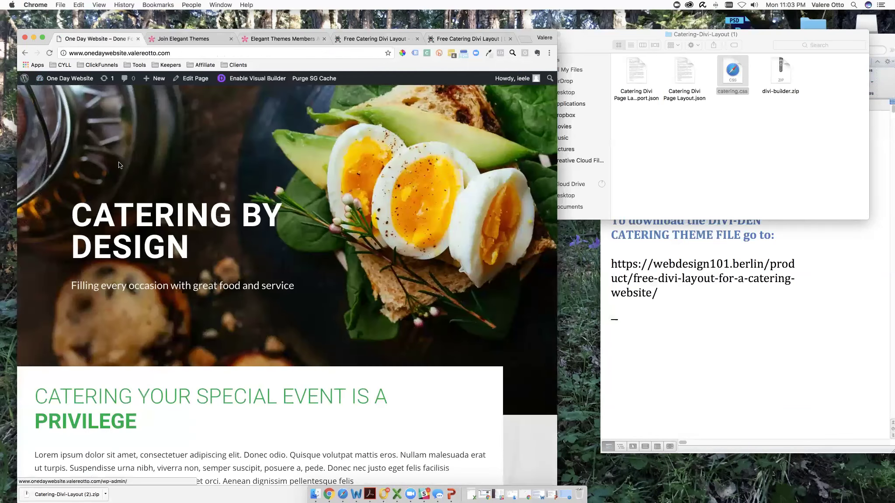
pyautogui.scroll(-4, 201, 232)
pyautogui.scroll(-15, 201, 233)
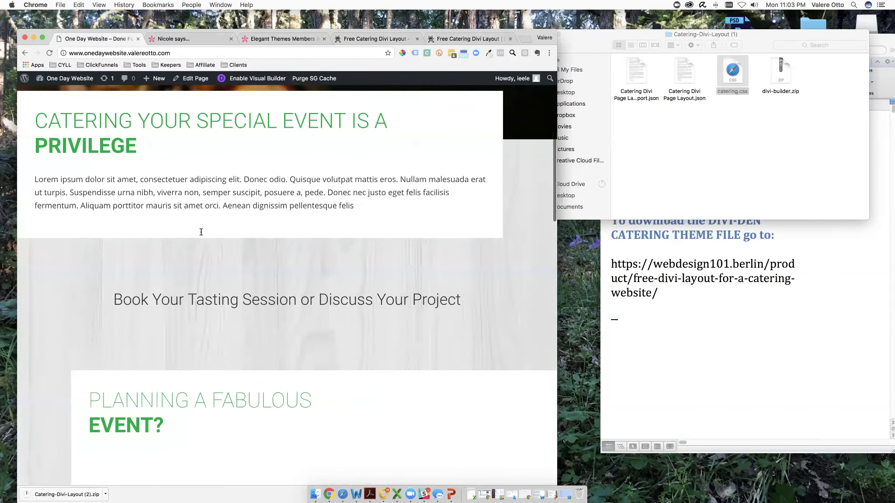
pyautogui.scroll(-20, 201, 232)
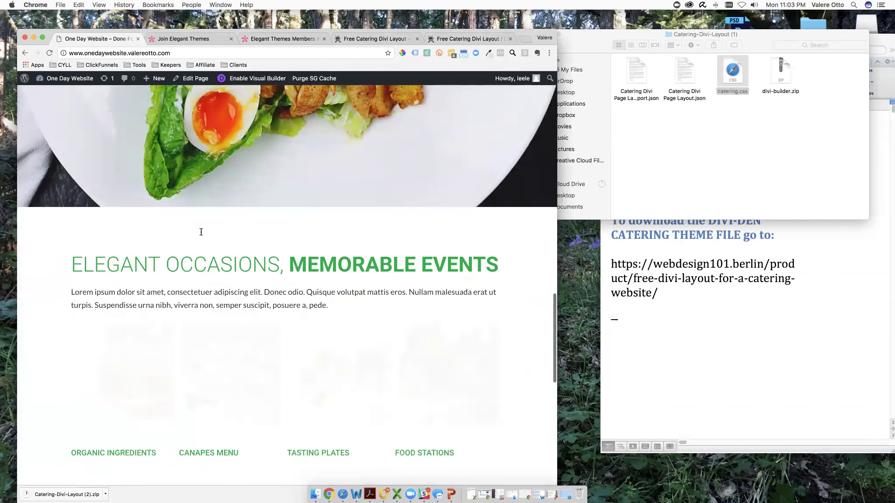
pyautogui.scroll(20, 200, 231)
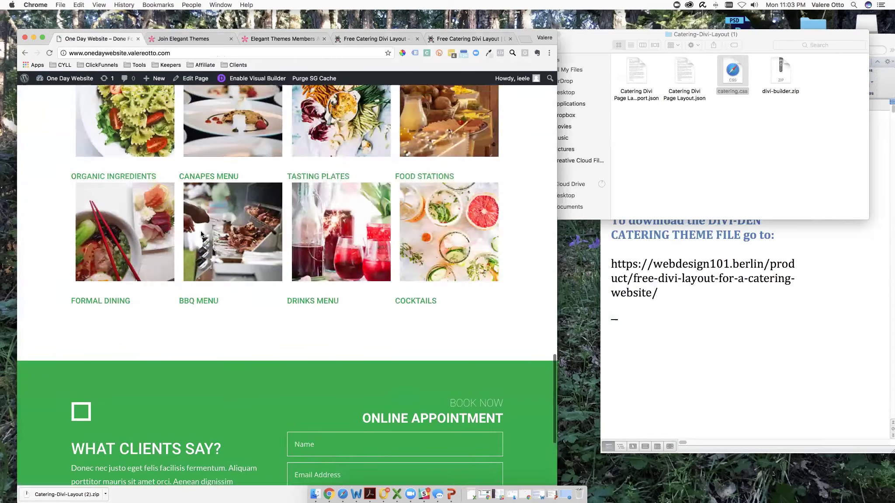
pyautogui.scroll(8, 201, 234)
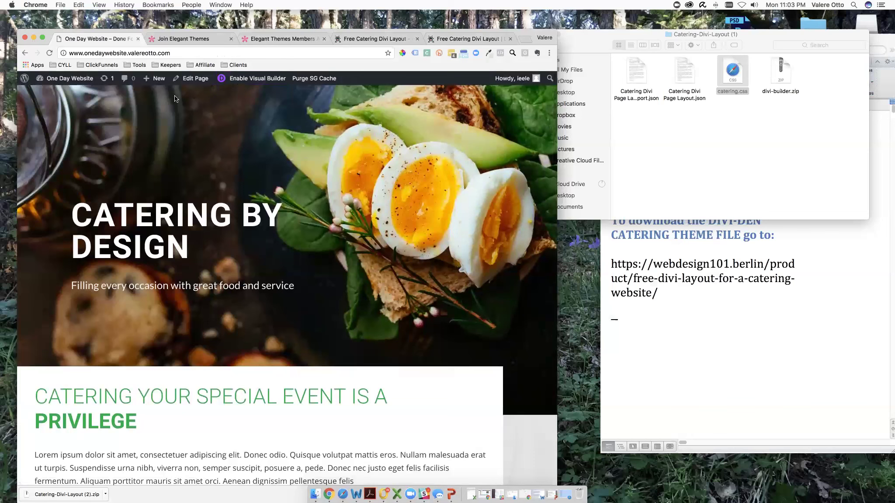
# Enable the Visual Builder on the front page and replace the hero heading with "DELICIOUS CATERING"
pyautogui.click(248, 81)
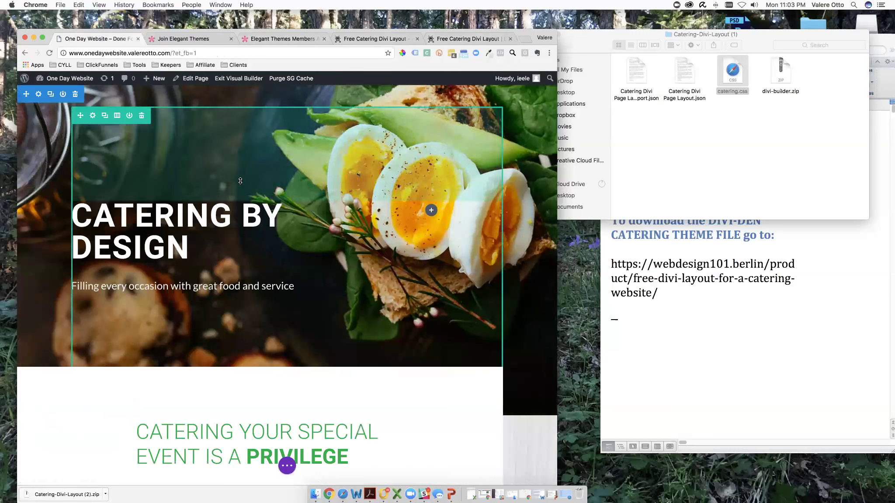
pyautogui.click(141, 217)
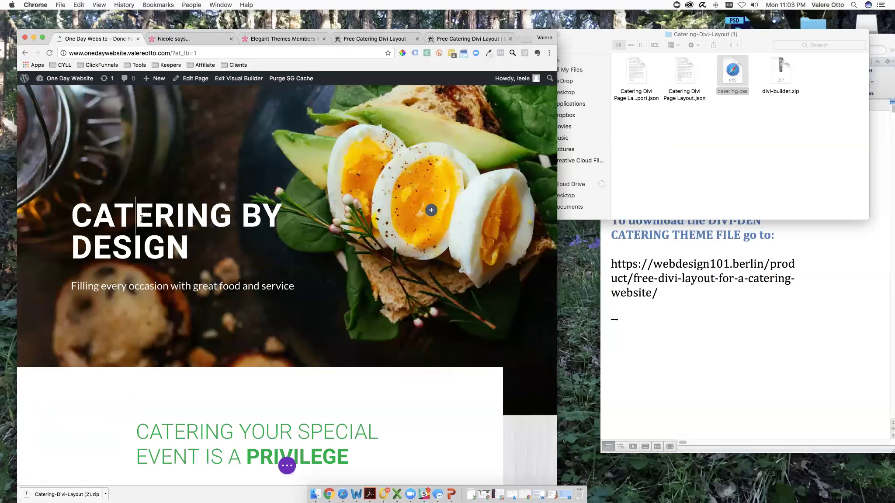
pyautogui.moveTo(76, 218); pyautogui.dragTo(229, 234)
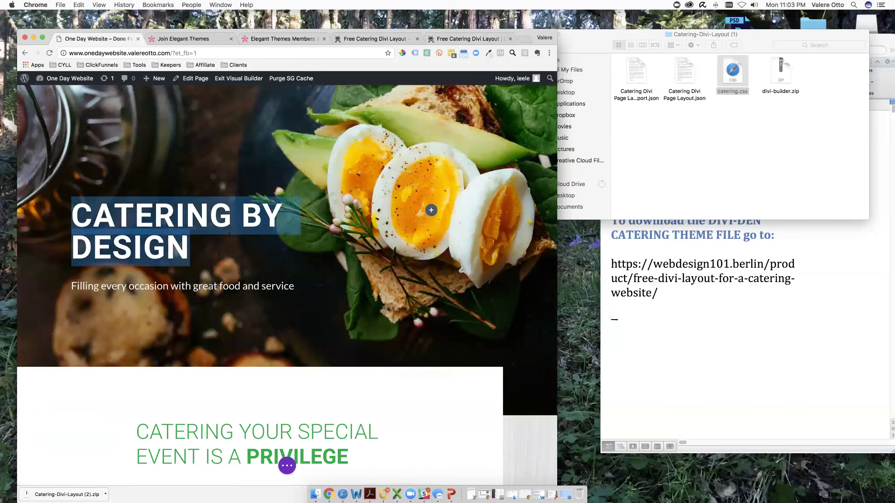
pyautogui.write('DELI')
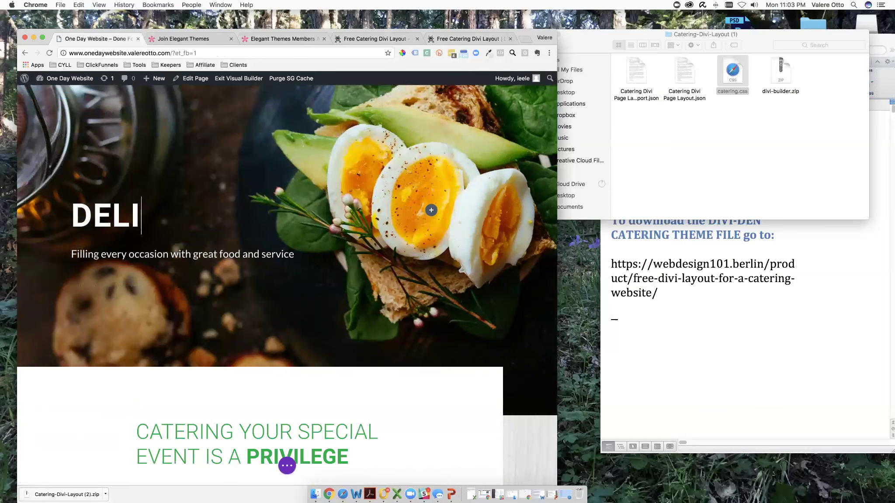
pyautogui.write('CIOUS CATERING')
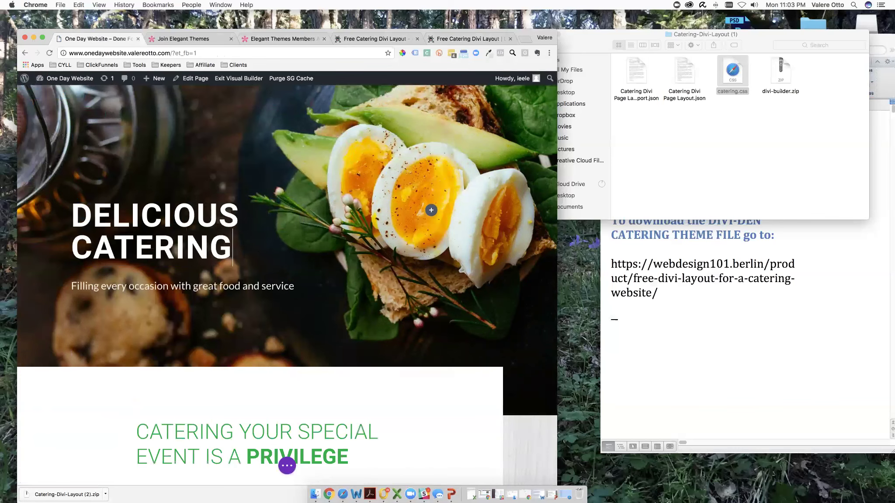
# Replace the tagline beneath the hero heading with "Completely different!"
pyautogui.click(269, 286)
pyautogui.moveTo(295, 286); pyautogui.dragTo(69, 287)
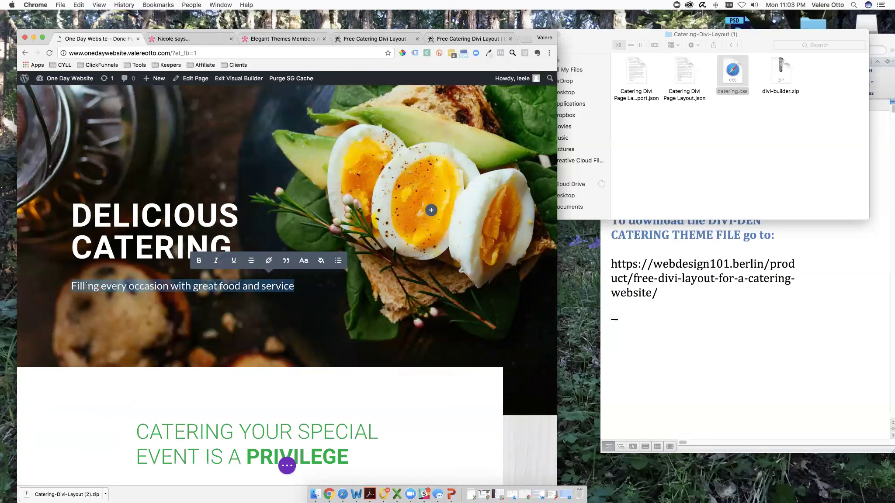
pyautogui.write('Complet')
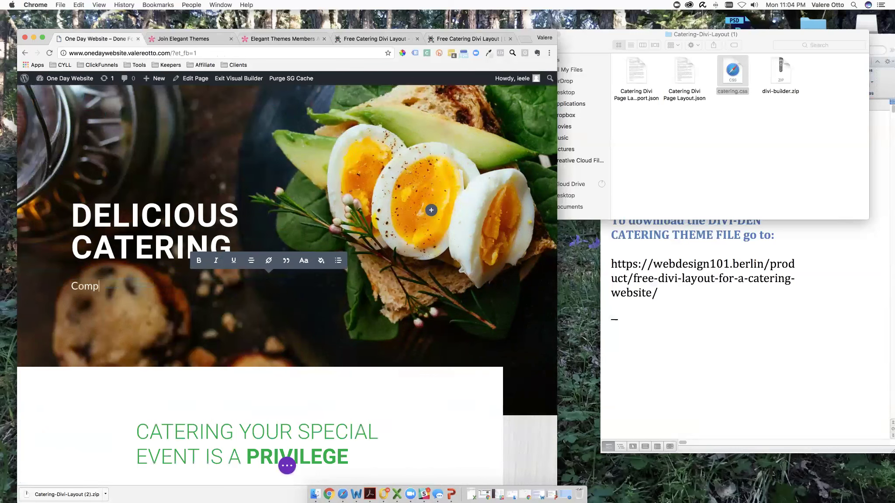
pyautogui.write('ely different!')
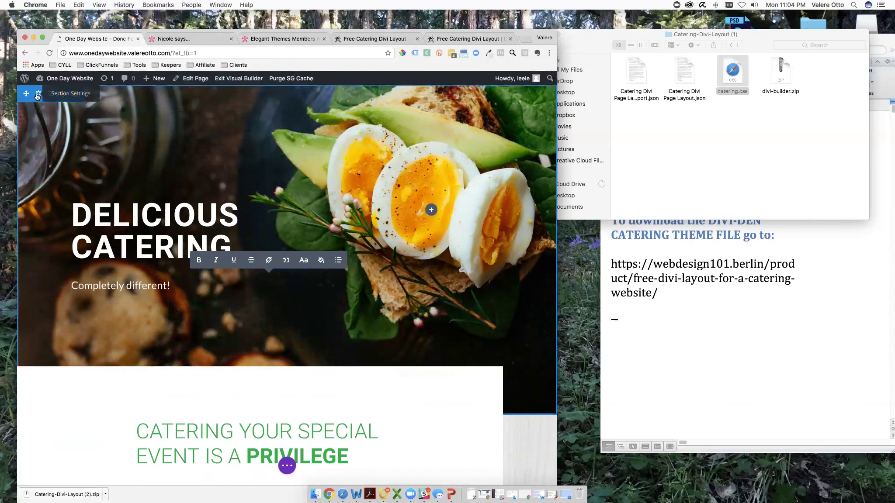
# Open the hero section's settings, review its design and background image and video options, and close them
pyautogui.click(38, 94)
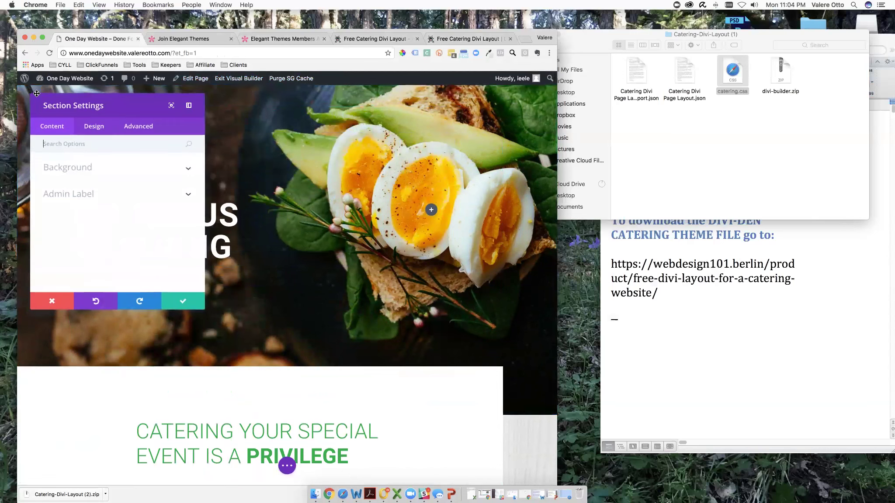
pyautogui.click(91, 128)
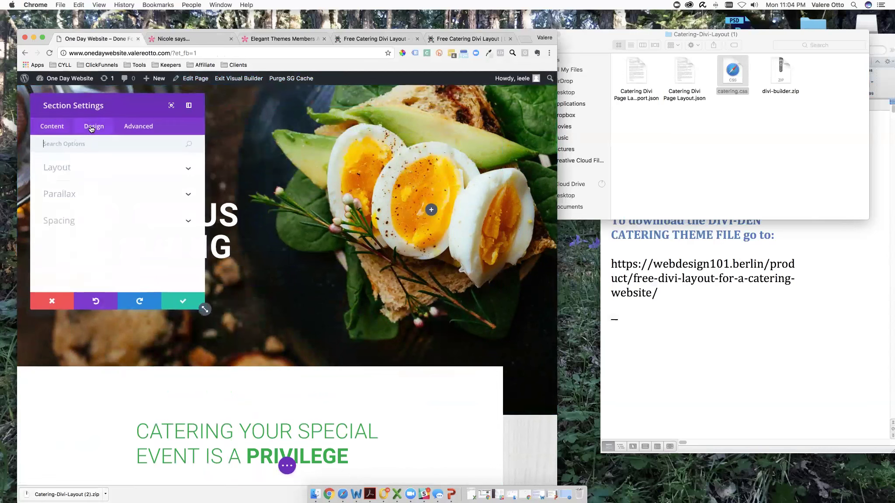
pyautogui.click(54, 128)
pyautogui.click(94, 168)
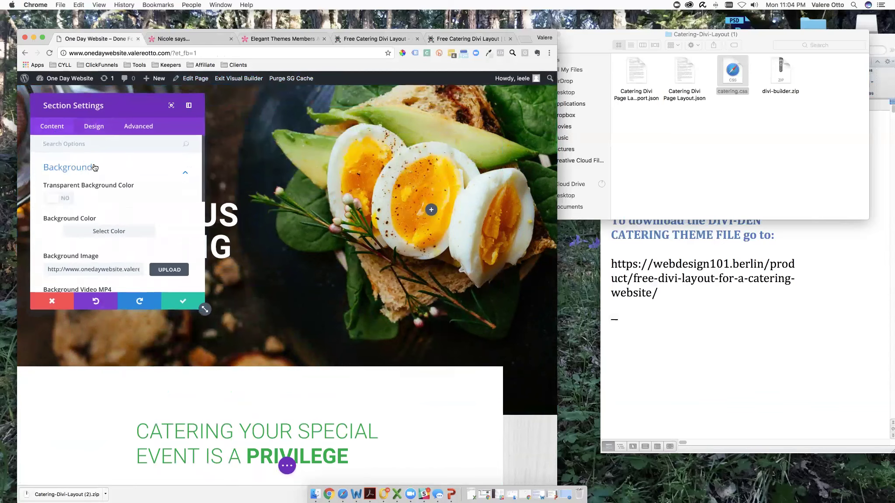
pyautogui.scroll(-2, 103, 191)
pyautogui.scroll(-2, 104, 191)
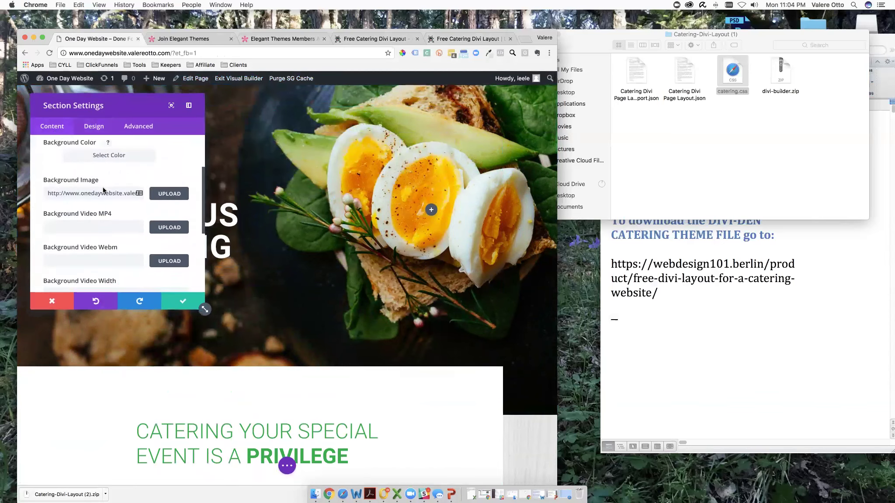
pyautogui.scroll(-3, 104, 190)
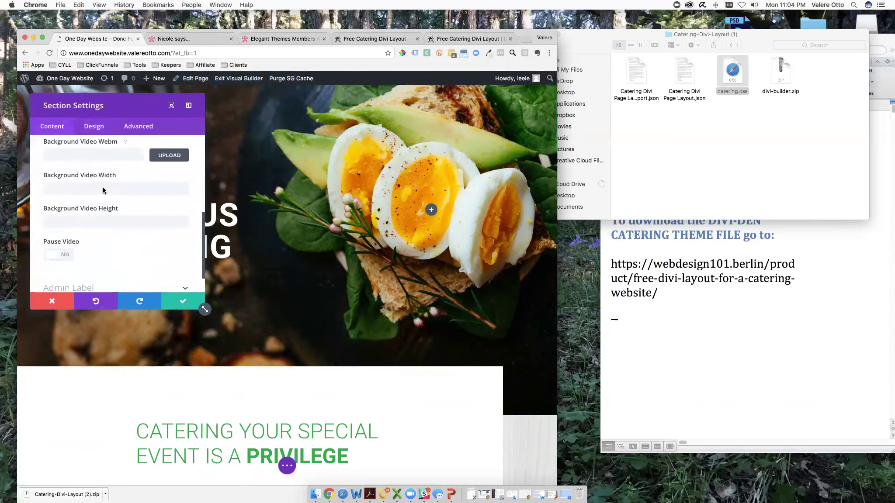
pyautogui.scroll(5, 103, 187)
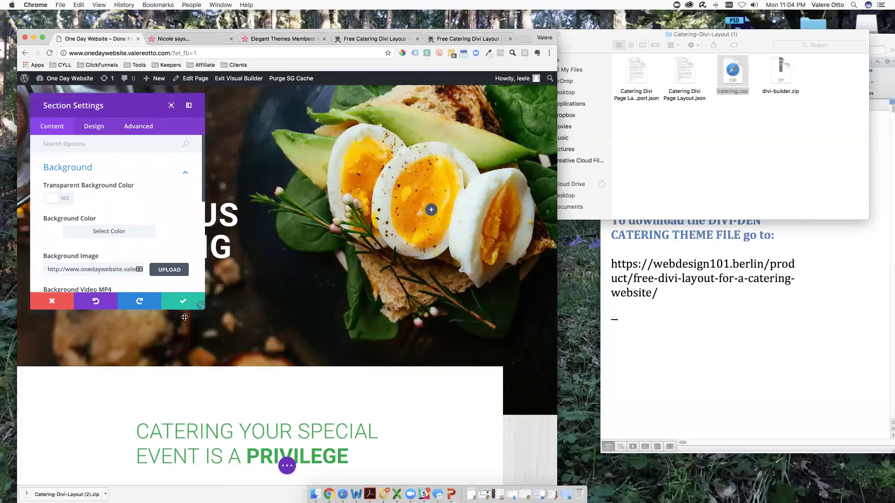
pyautogui.click(182, 301)
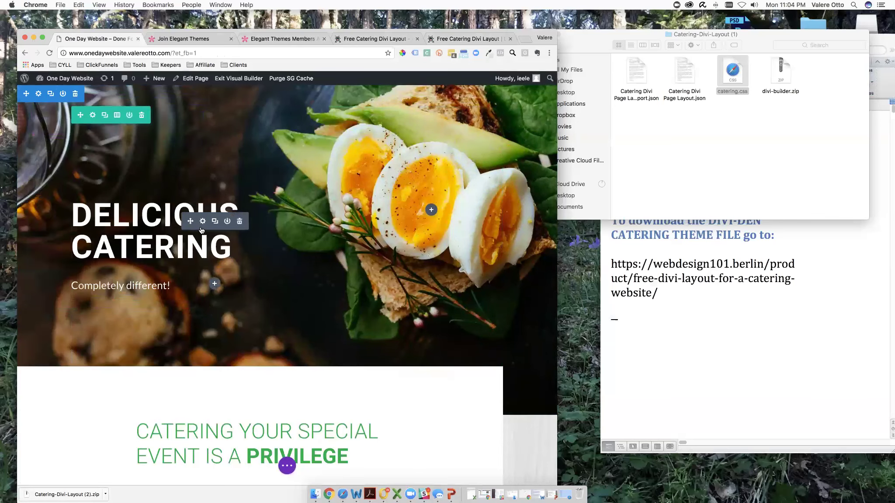
# Replace part of the placeholder paragraph under "Catering your special event is a privilege" with "Typing live"
pyautogui.scroll(-15, 183, 251)
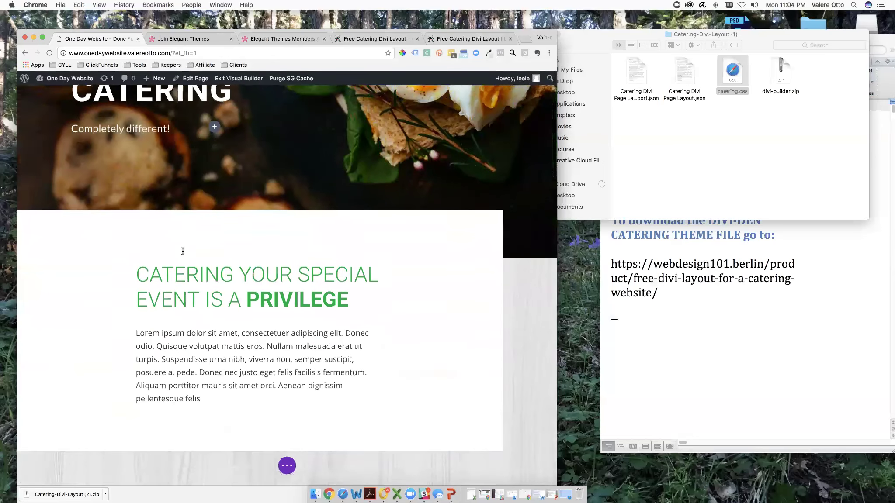
pyautogui.scroll(5, 182, 251)
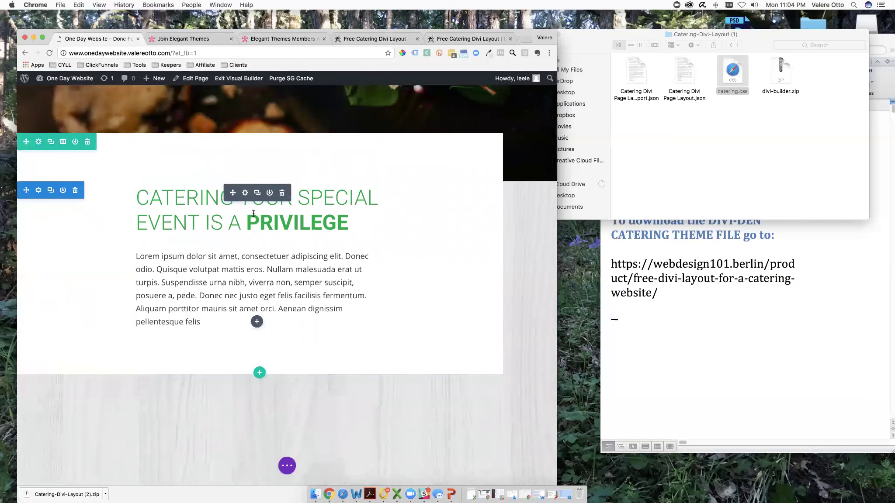
pyautogui.click(182, 225)
pyautogui.moveTo(152, 255); pyautogui.dragTo(241, 282)
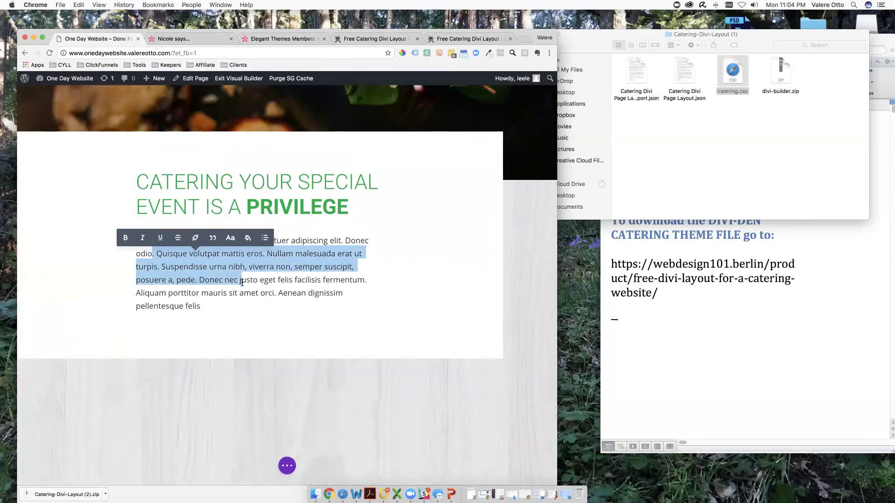
pyautogui.write('Typ')
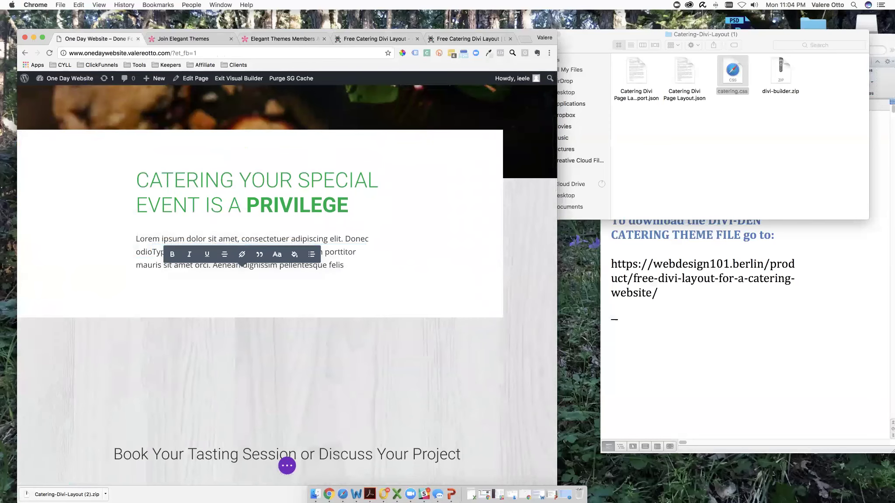
pyautogui.write('e text')
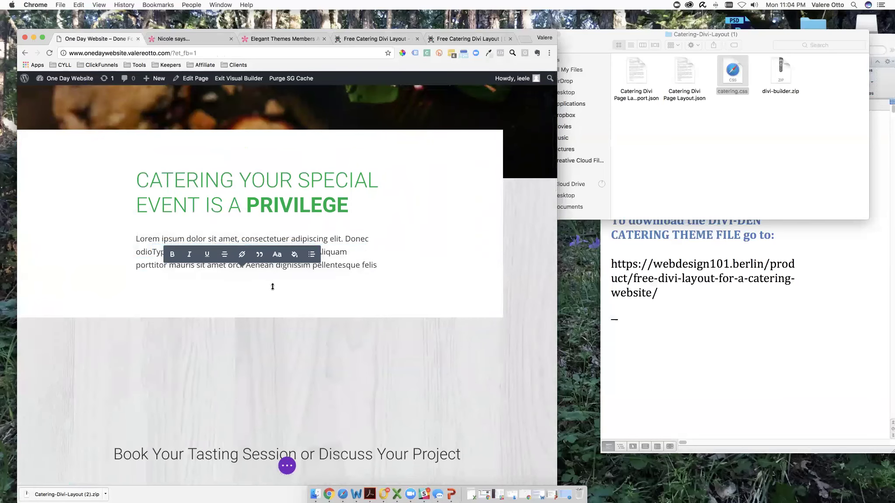
pyautogui.click(353, 287)
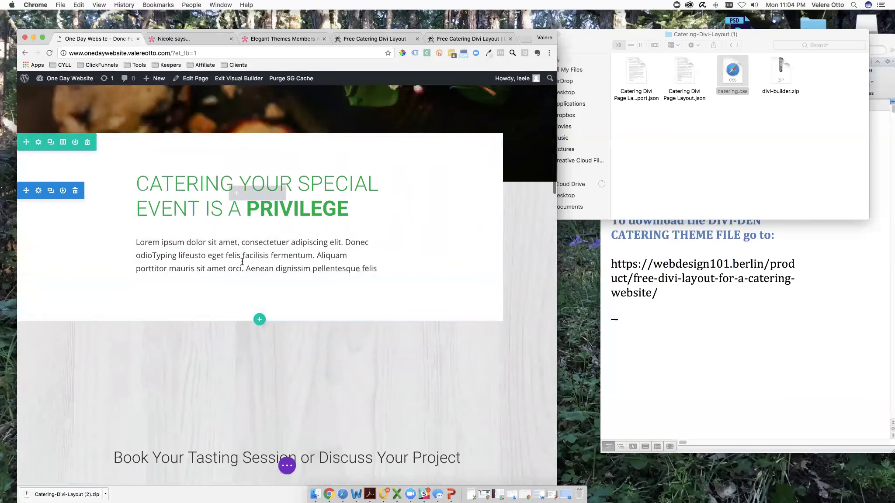
pyautogui.click(192, 256)
pyautogui.write('ve')
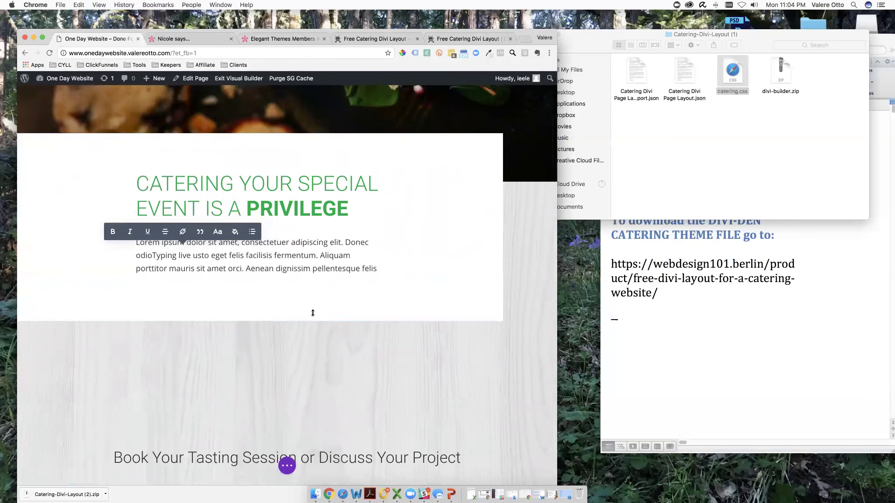
# Look through the "Planning a fabulous event?" section and its event-type modules
pyautogui.scroll(-5, 313, 314)
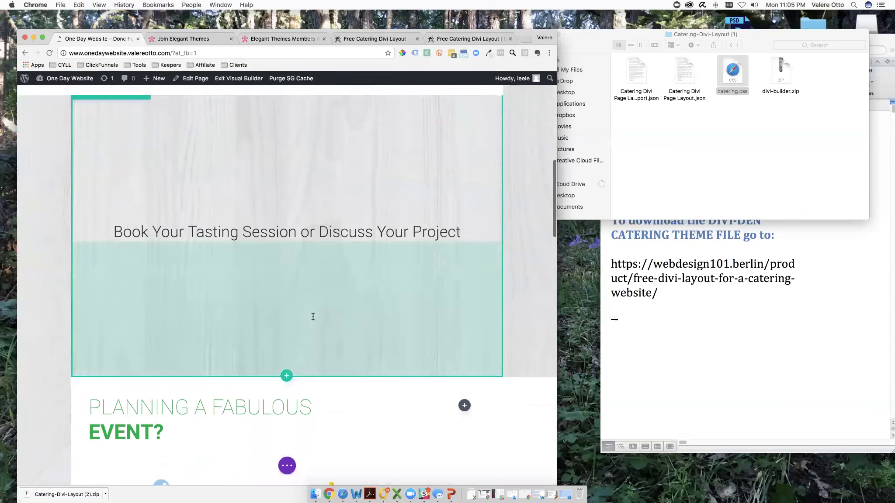
pyautogui.scroll(-8, 313, 316)
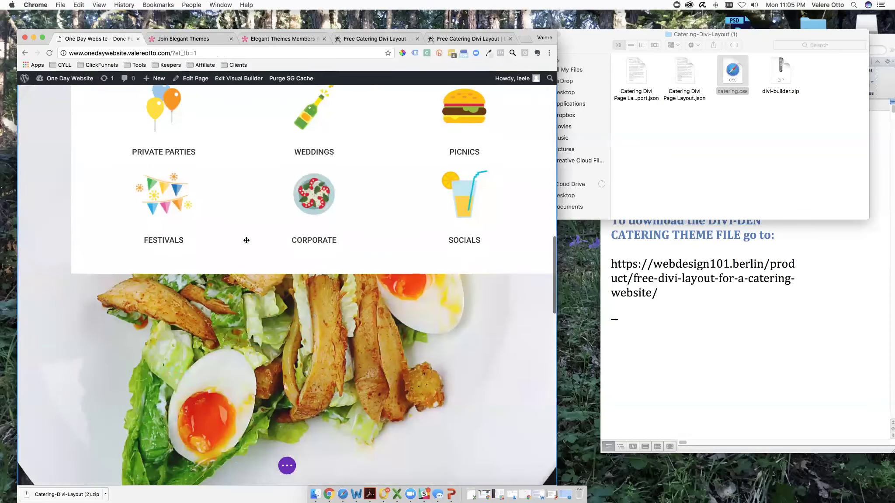
pyautogui.moveTo(158, 191)
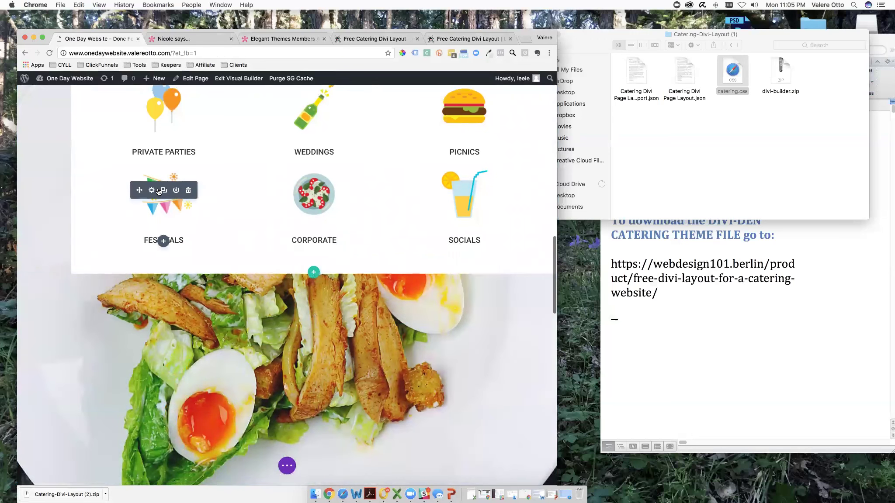
pyautogui.scroll(3, 159, 191)
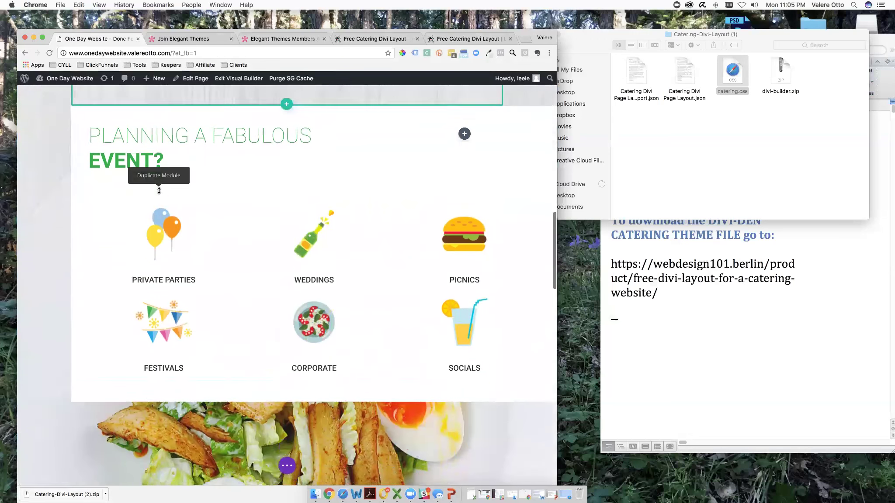
pyautogui.scroll(-1, 177, 217)
pyautogui.moveTo(361, 226)
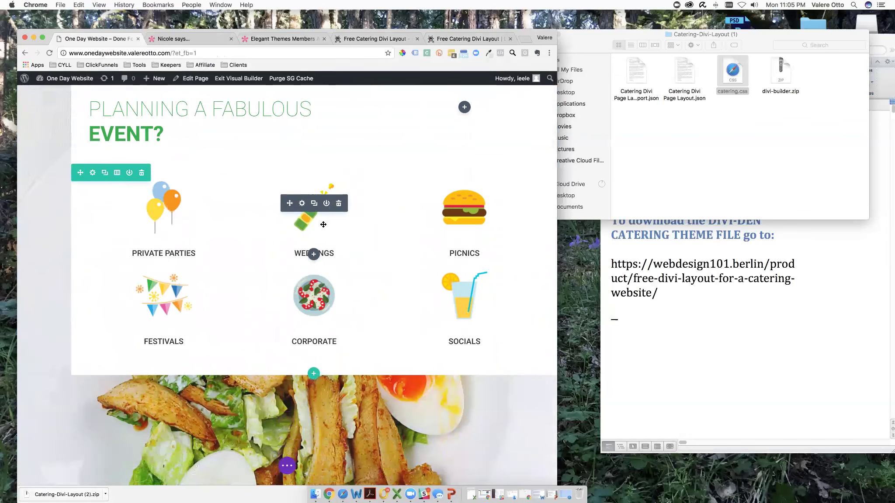
pyautogui.scroll(10, 323, 224)
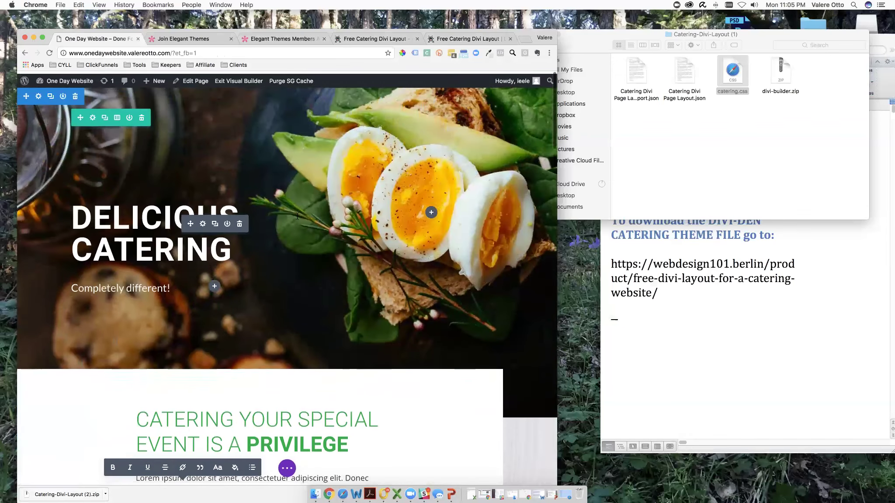
# Leave the Visual Builder for the WordPress dashboard, discarding the unsaved changes
pyautogui.moveTo(41, 79)
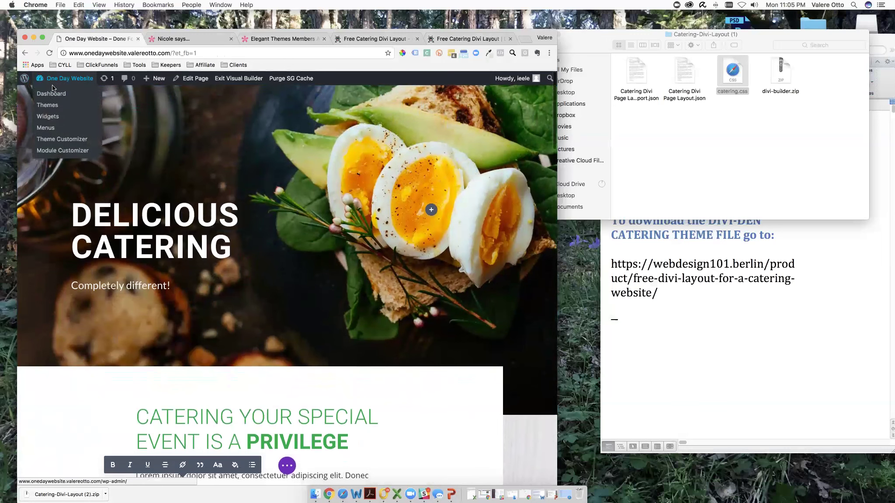
pyautogui.click(51, 93)
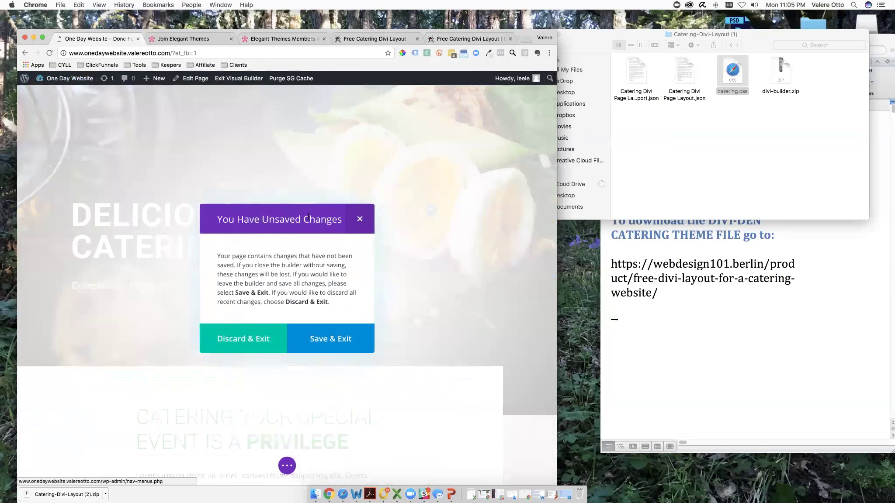
pyautogui.click(236, 347)
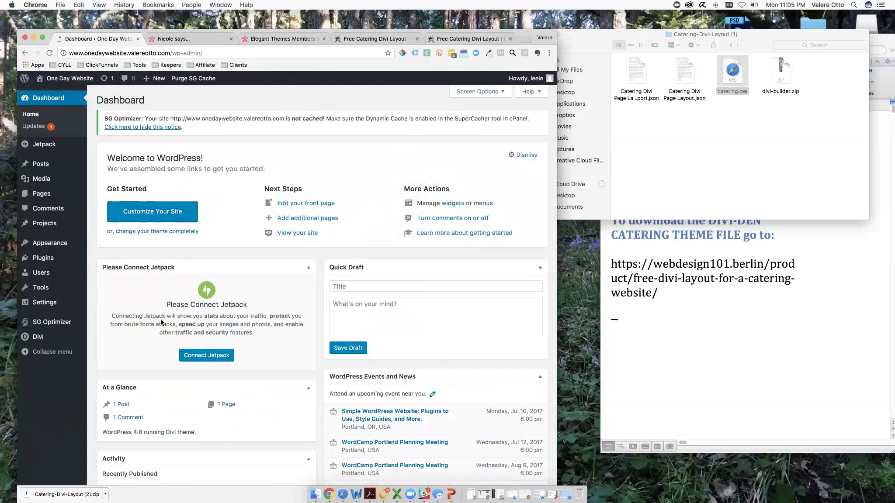
# View the theme customizer's options for the site and return to the dashboard
pyautogui.moveTo(39, 243)
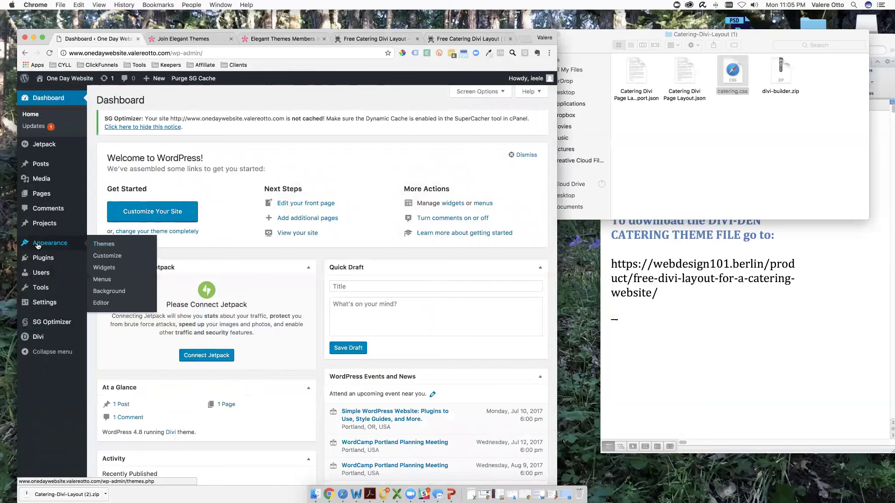
pyautogui.click(103, 256)
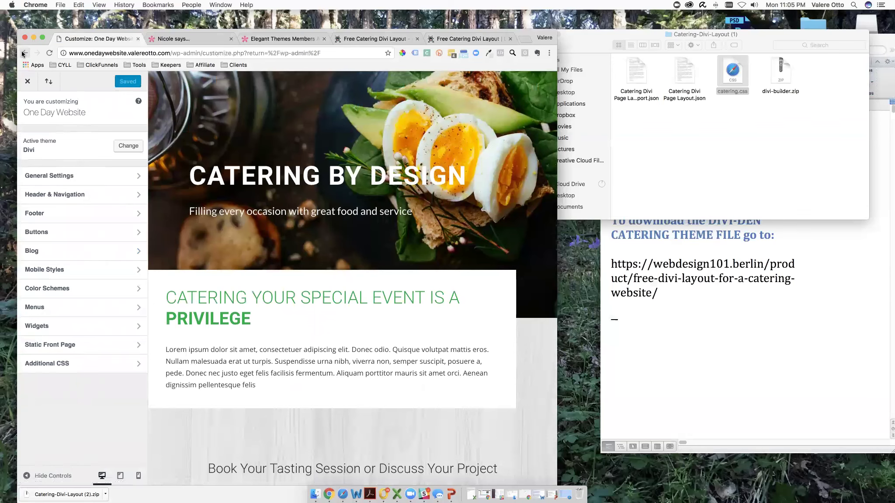
pyautogui.click(23, 53)
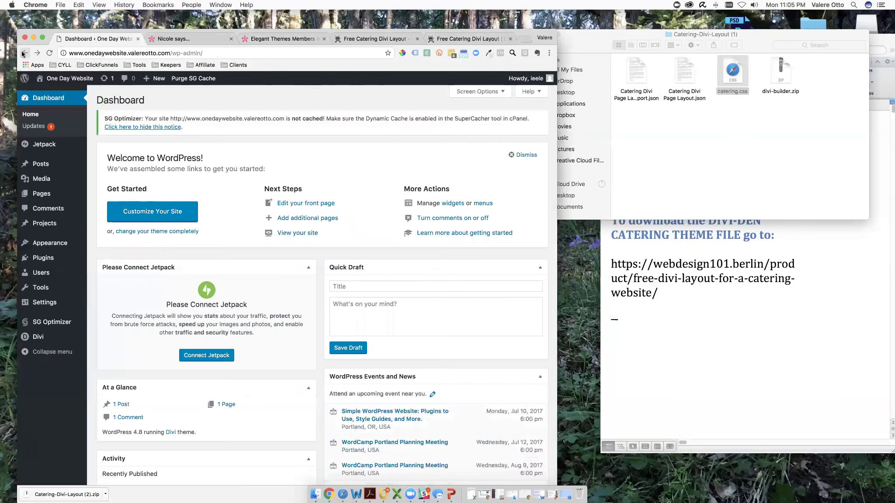
# Open the Home Page in the page editor and look over its Divi Builder sections and modules
pyautogui.click(44, 193)
pyautogui.click(131, 192)
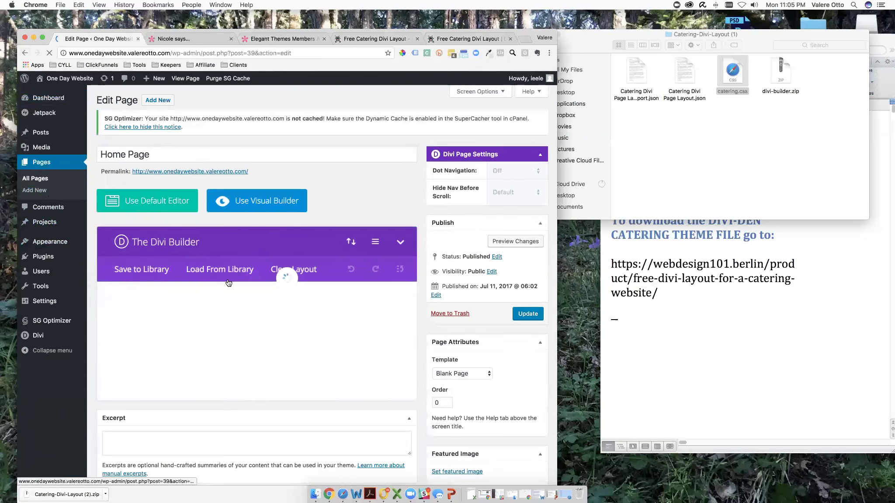
pyautogui.scroll(-5, 242, 306)
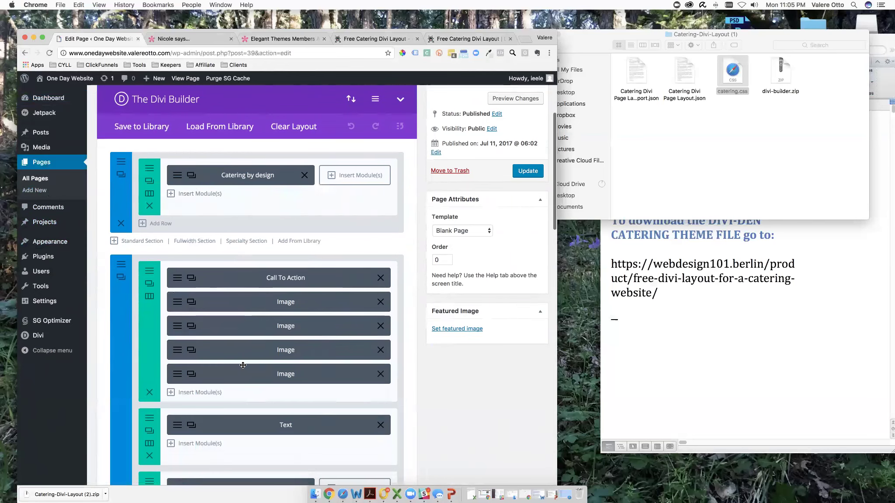
pyautogui.scroll(-13, 243, 365)
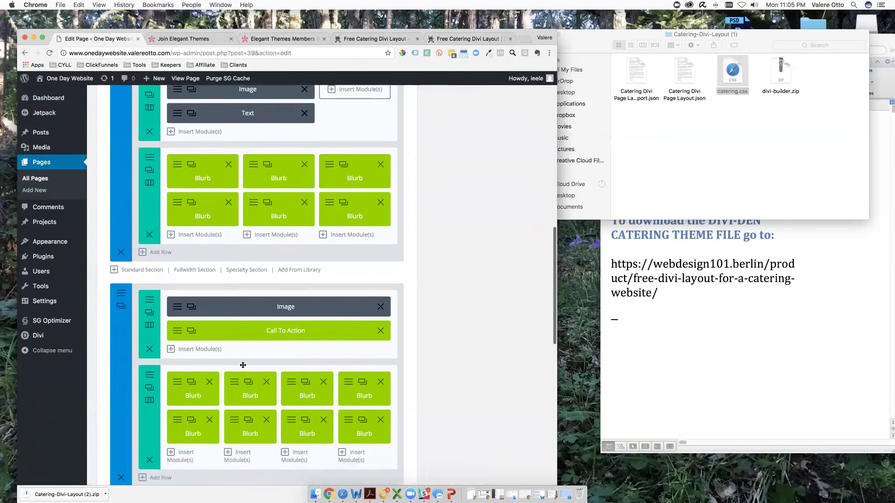
# Open the settings of the "Catering by design" call to action module and review its title and content fields
pyautogui.scroll(15, 243, 365)
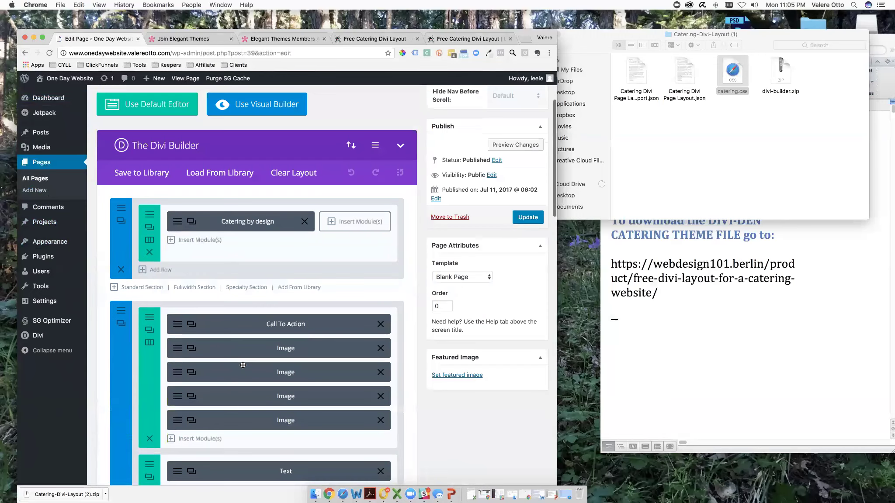
pyautogui.click(177, 222)
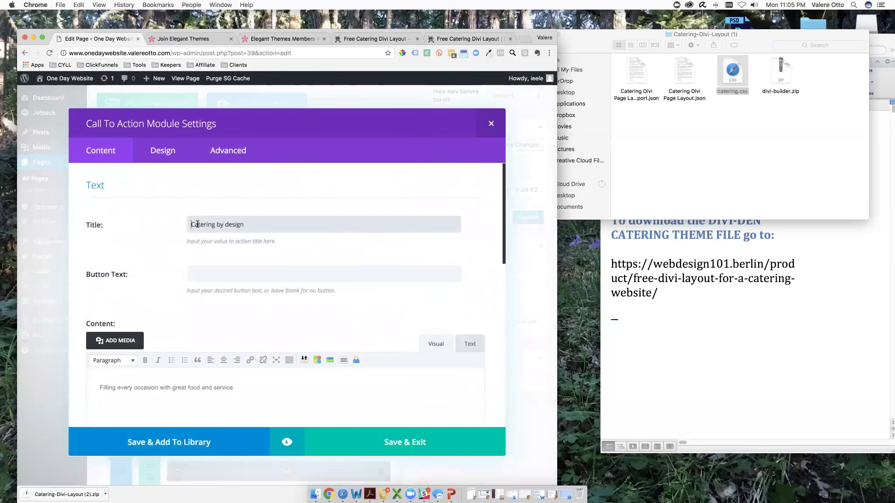
pyautogui.scroll(-3, 220, 267)
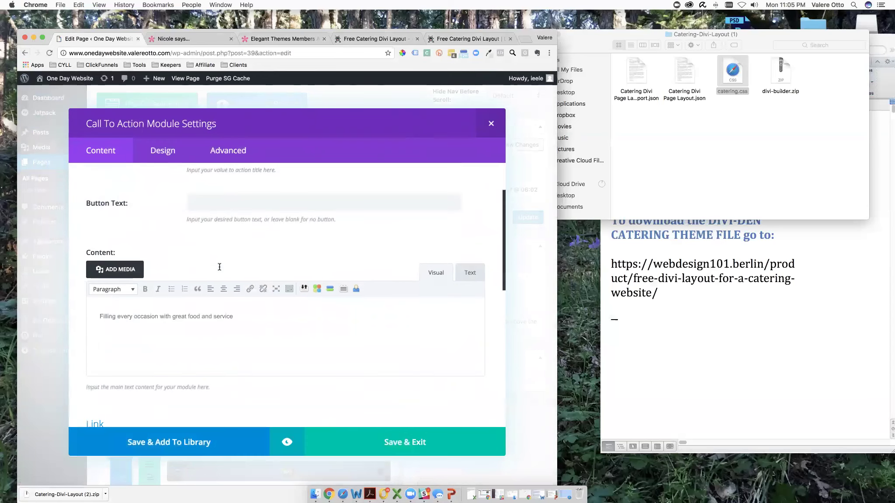
pyautogui.scroll(3, 220, 267)
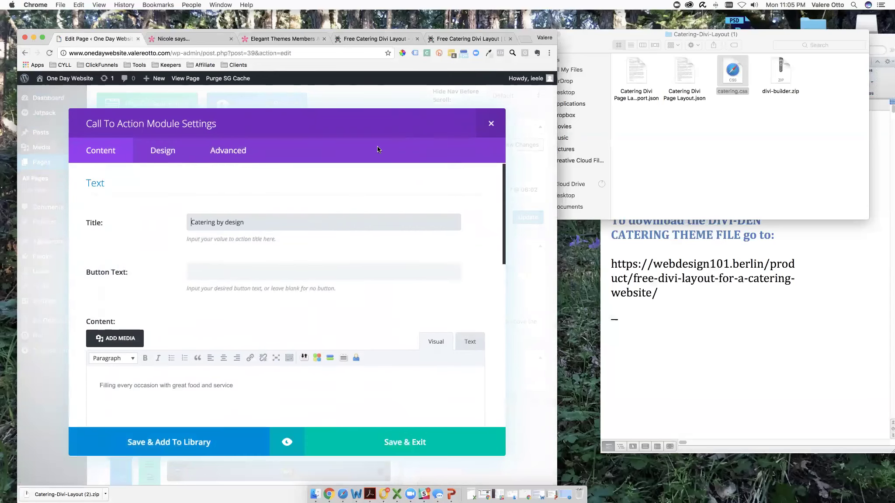
# Compare the module's title and text with the hero section of the catering demo page and return to the module settings
pyautogui.click(367, 40)
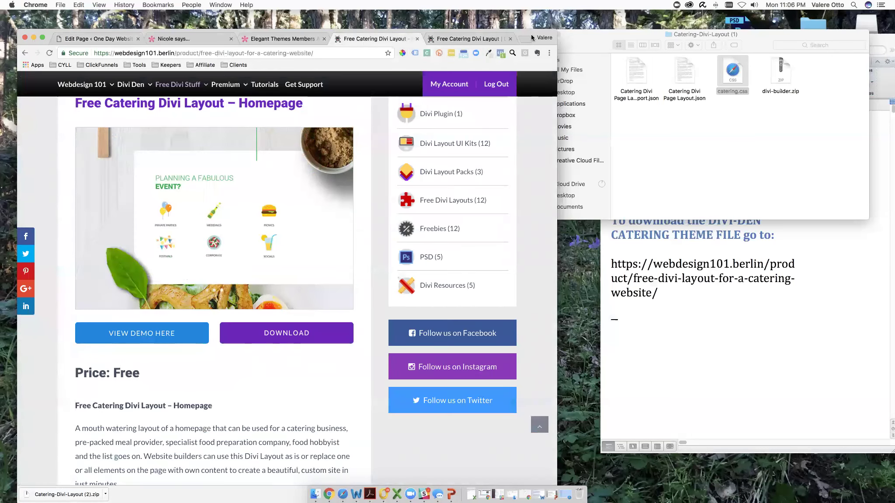
pyautogui.moveTo(531, 38); pyautogui.dragTo(536, 56)
pyautogui.click(485, 58)
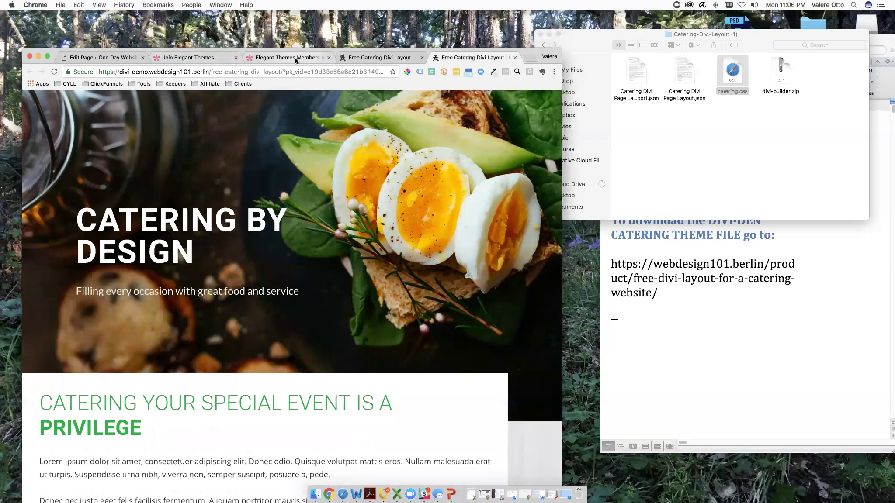
pyautogui.click(99, 58)
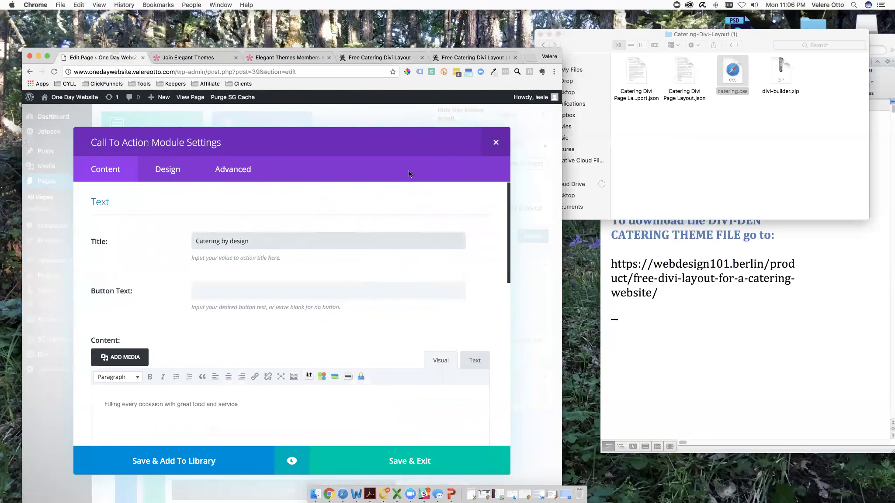
pyautogui.click(447, 60)
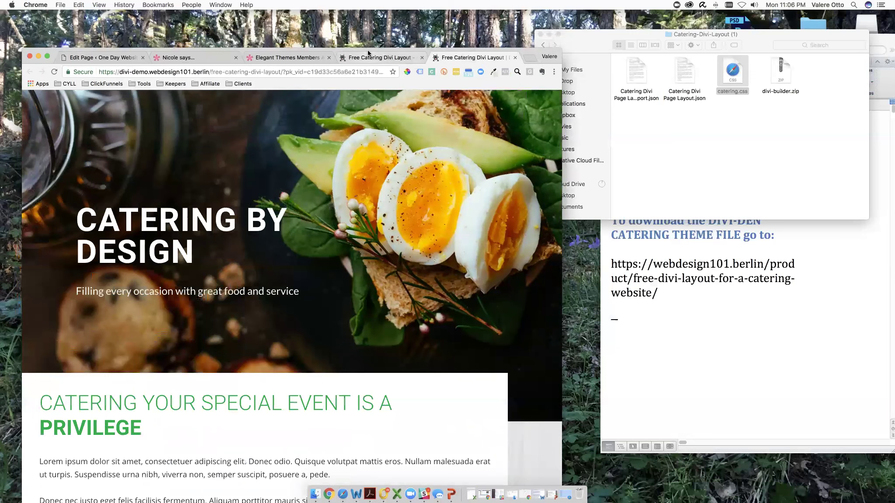
pyautogui.click(112, 58)
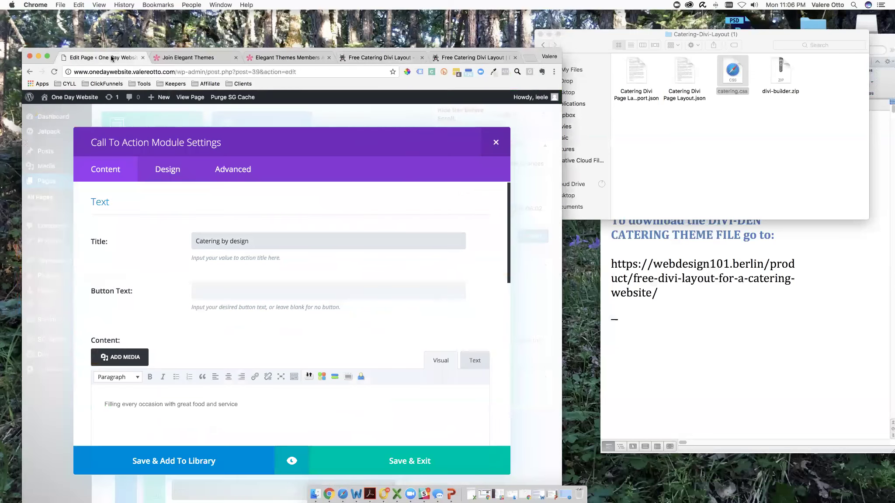
# Set the module's header font to Playfair Display in its design settings and save the module
pyautogui.click(165, 167)
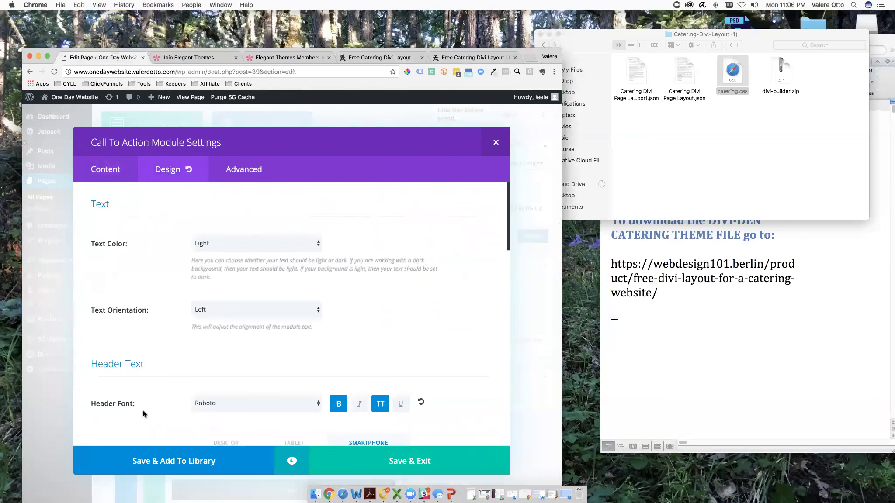
pyautogui.scroll(-3, 149, 402)
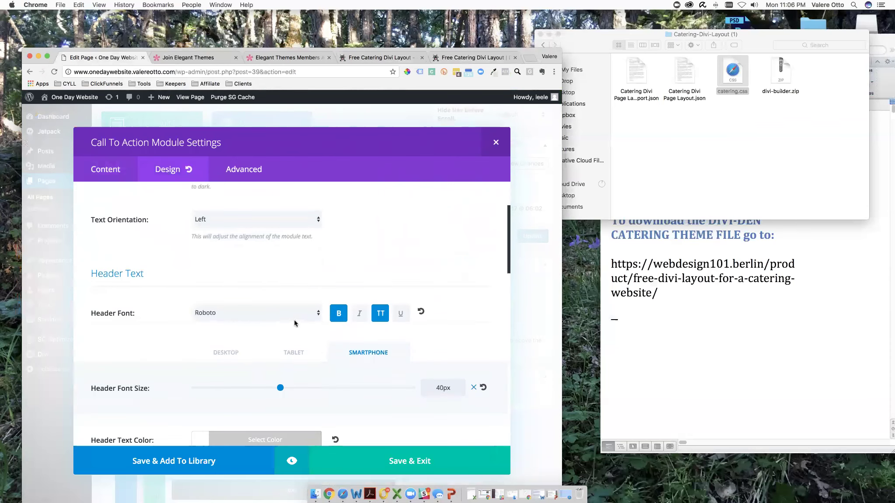
pyautogui.click(317, 314)
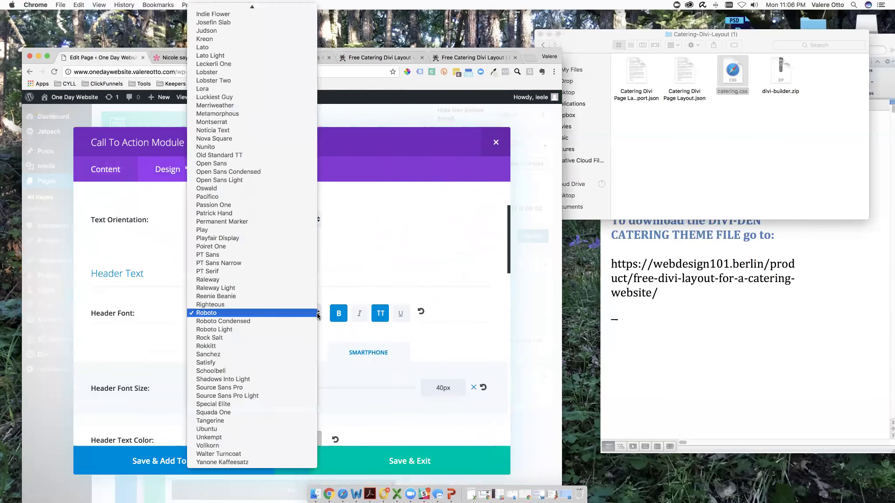
pyautogui.click(222, 239)
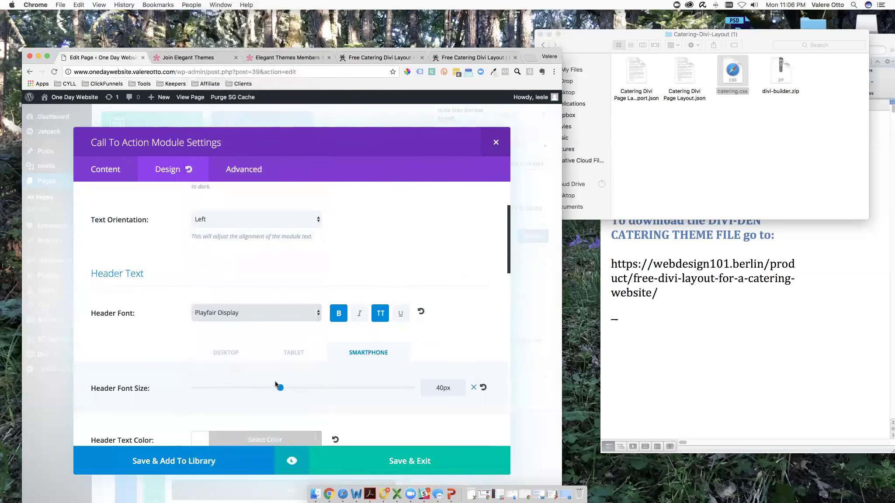
pyautogui.click(372, 467)
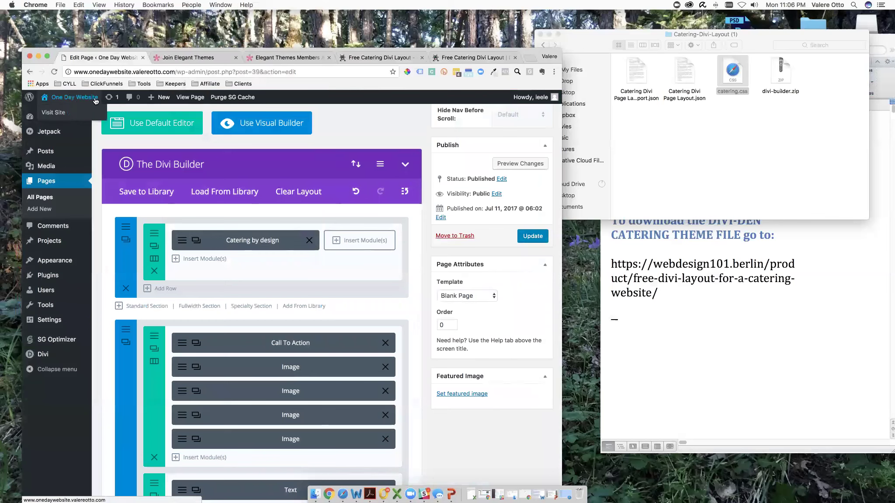
# Stay in the page editor, update the Home Page, and view the page on the site
pyautogui.click(179, 98)
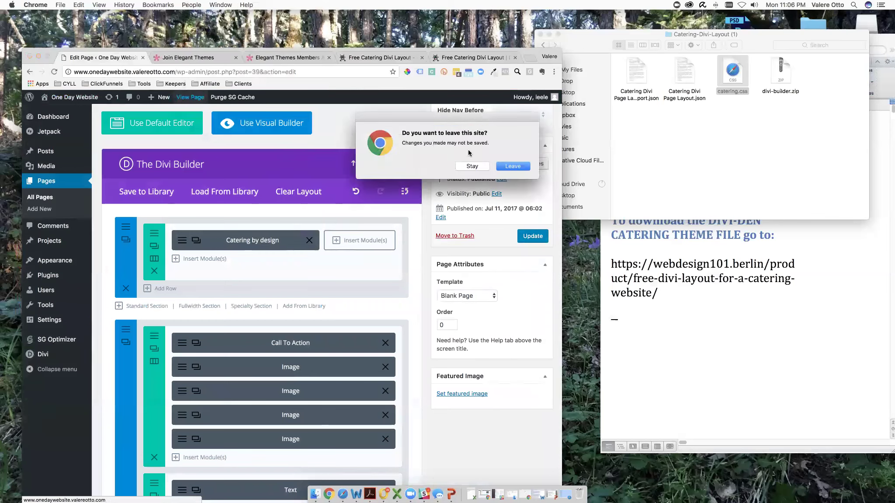
pyautogui.click(474, 166)
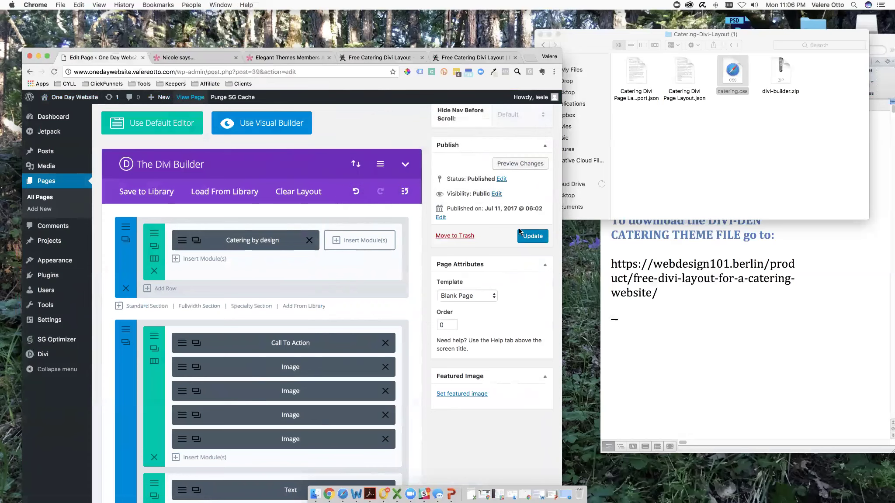
pyautogui.click(533, 237)
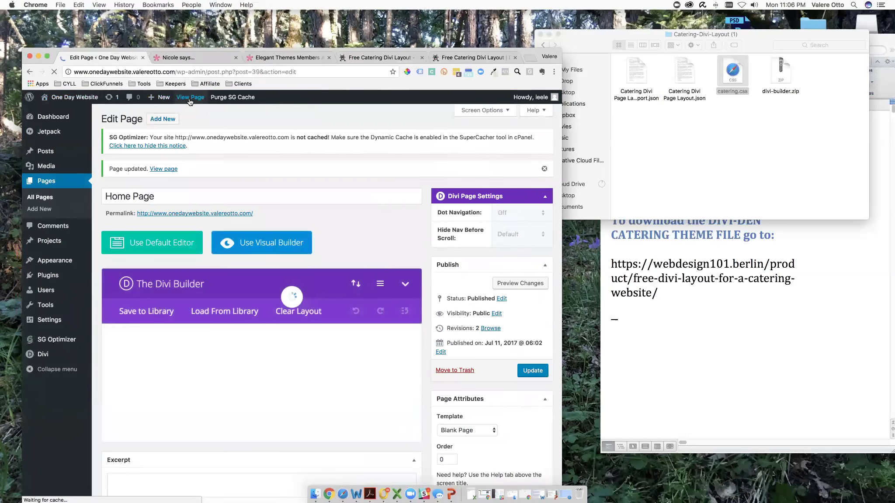
pyautogui.click(190, 99)
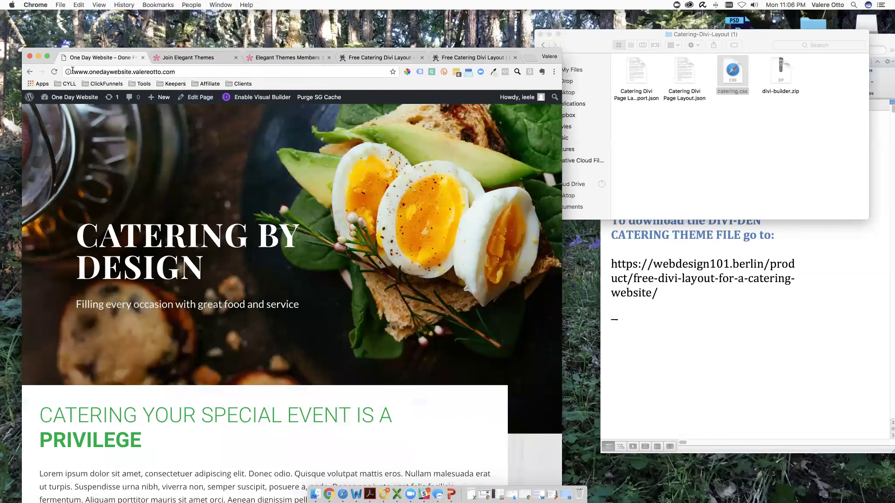
# Go back through the dashboard's page list and reopen the Home Page in the Divi Builder editor
pyautogui.click(60, 97)
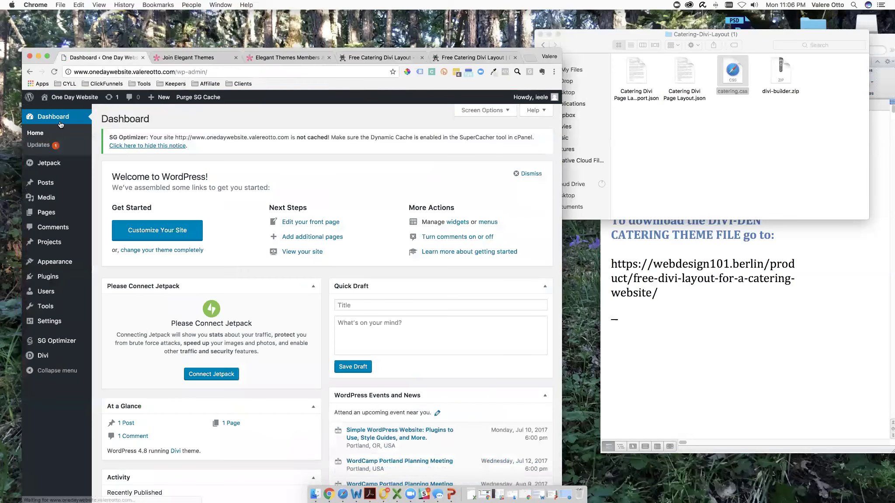
pyautogui.click(51, 212)
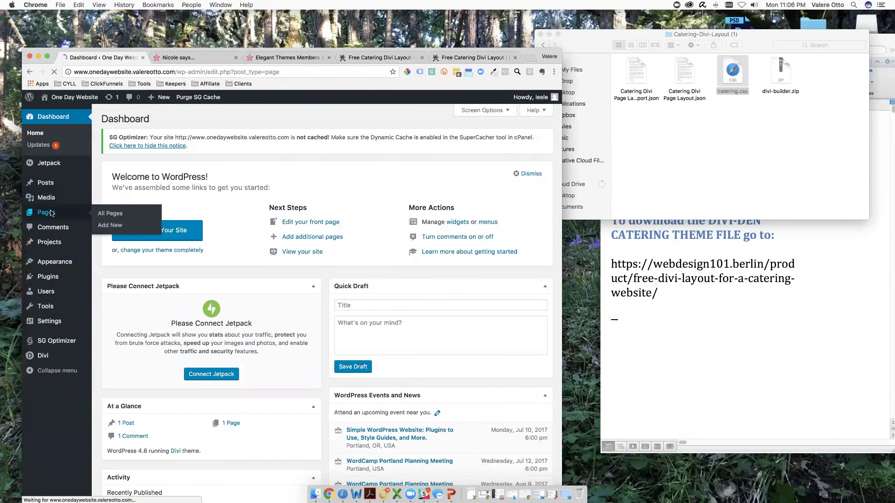
pyautogui.click(138, 214)
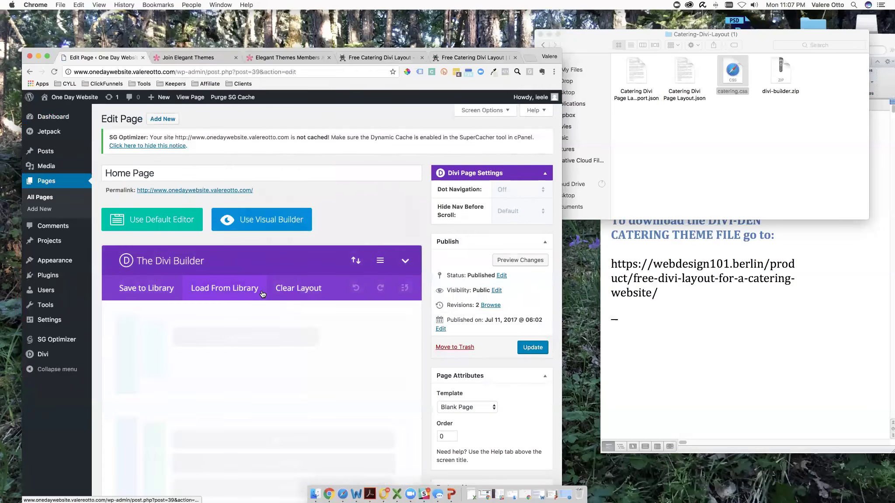
pyautogui.scroll(-5, 262, 294)
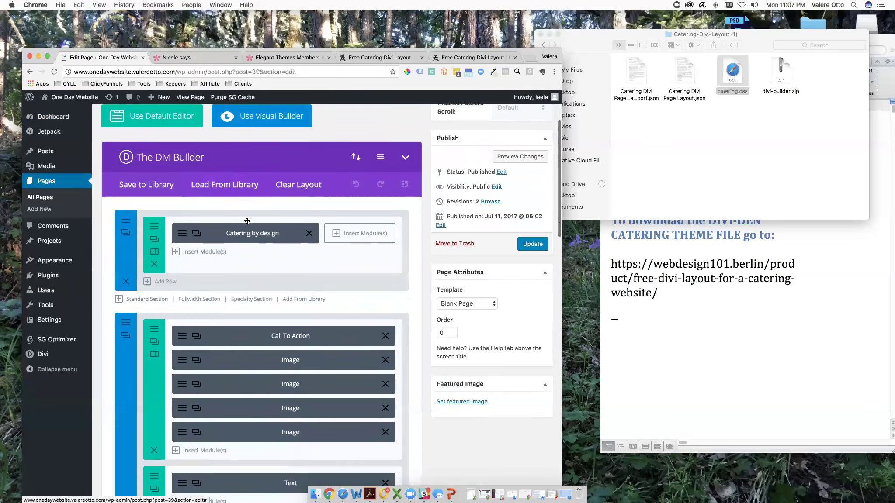
# Look through the catering demo page's hero, introduction, tasting session and event-type sections
pyautogui.click(463, 58)
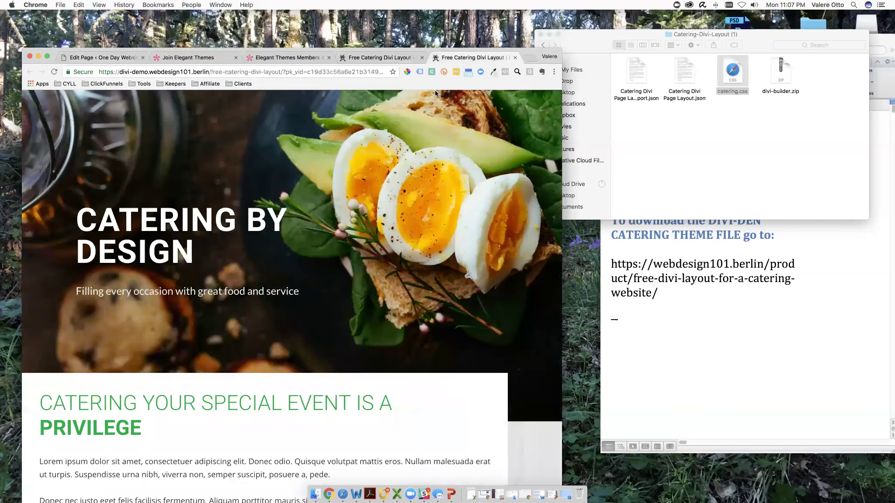
pyautogui.scroll(-10, 319, 235)
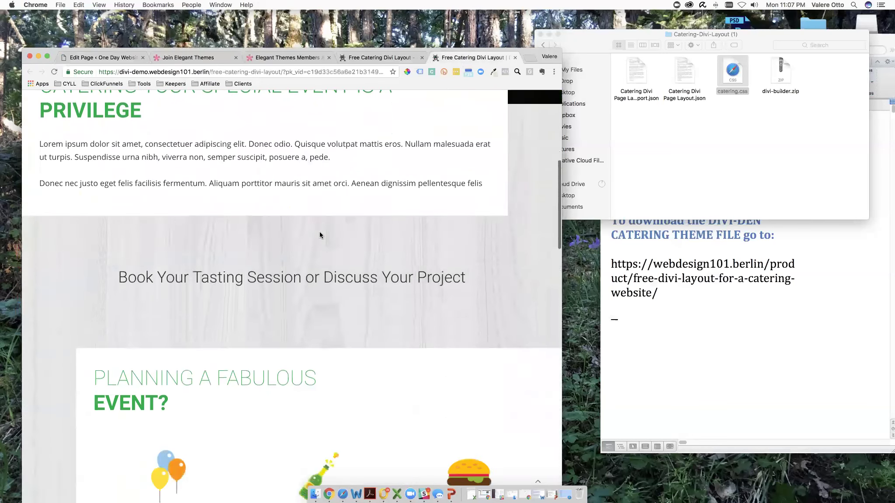
pyautogui.scroll(10, 320, 235)
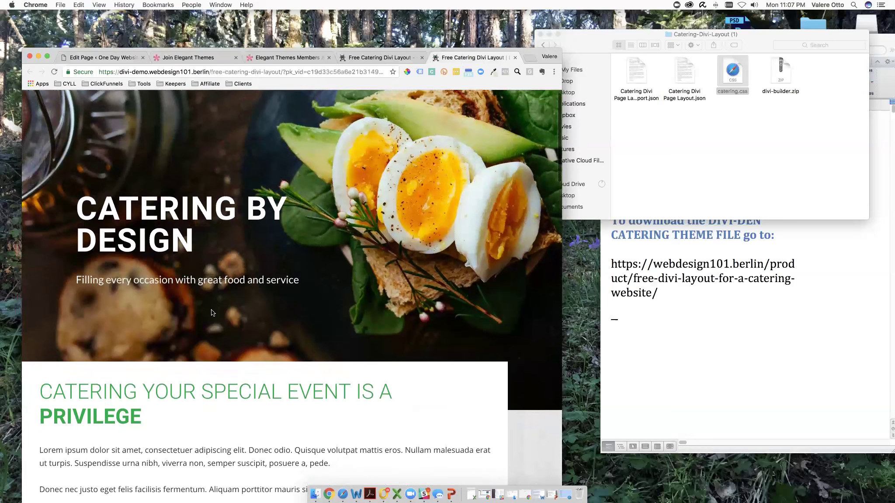
pyautogui.scroll(-3, 213, 312)
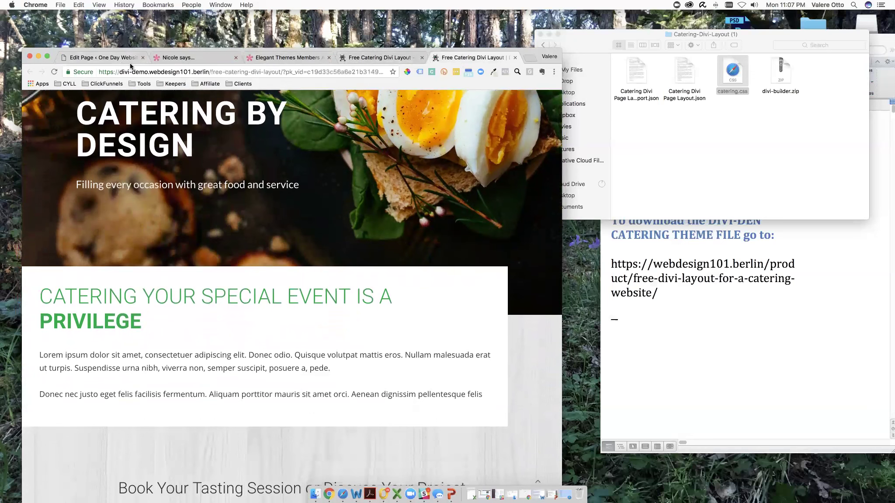
pyautogui.scroll(-6, 246, 225)
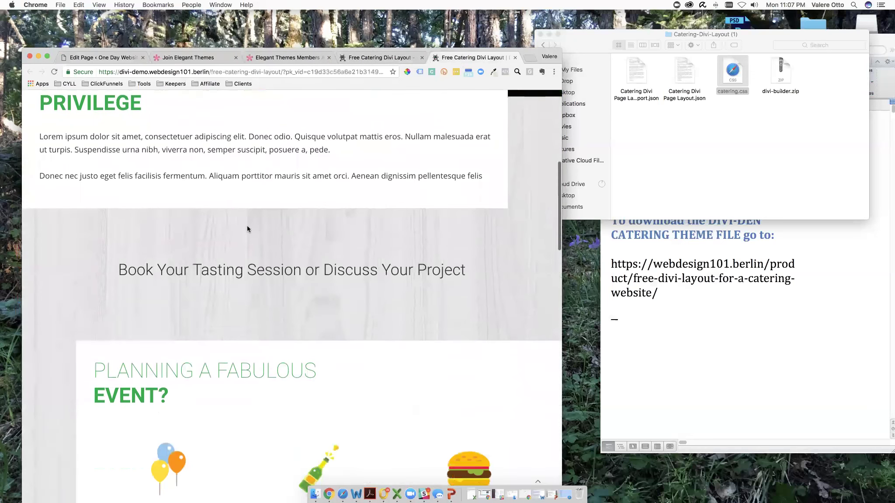
pyautogui.scroll(-10, 227, 291)
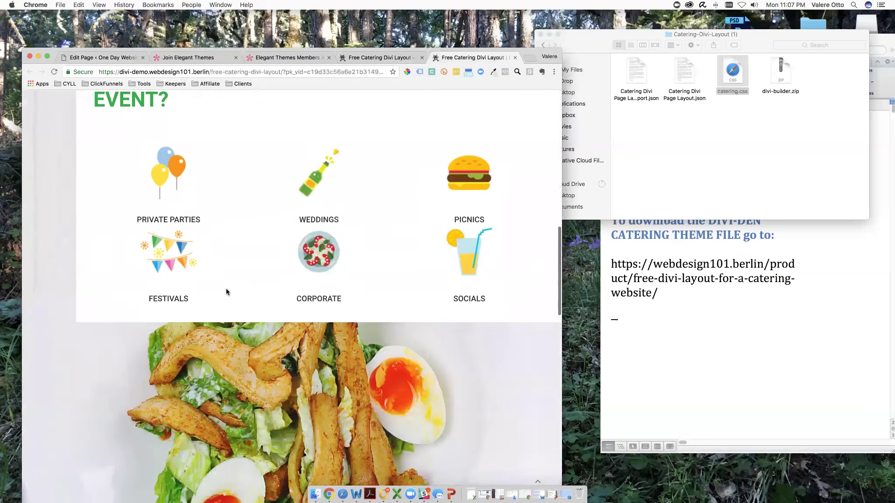
pyautogui.scroll(3, 226, 292)
pyautogui.scroll(10, 226, 291)
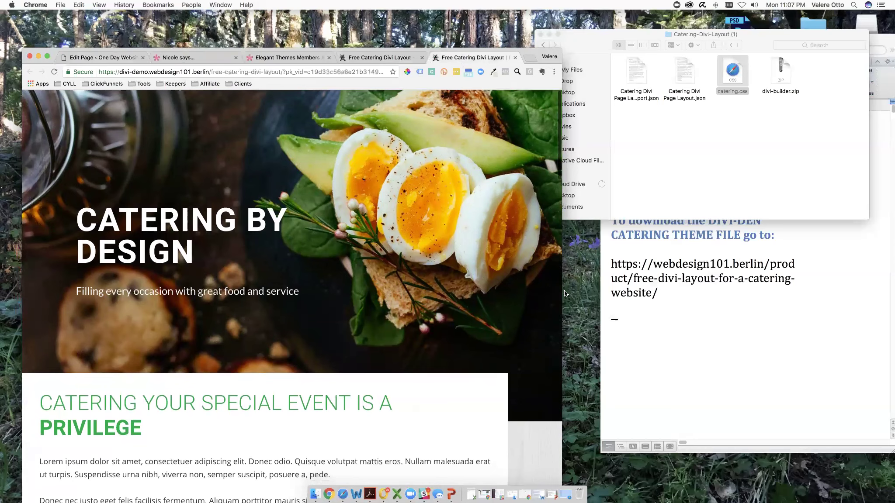
# Narrow the browser window to phone width, examine the demo page's mobile layout down to the appointment form, and widen the window again
pyautogui.moveTo(563, 294); pyautogui.dragTo(195, 317)
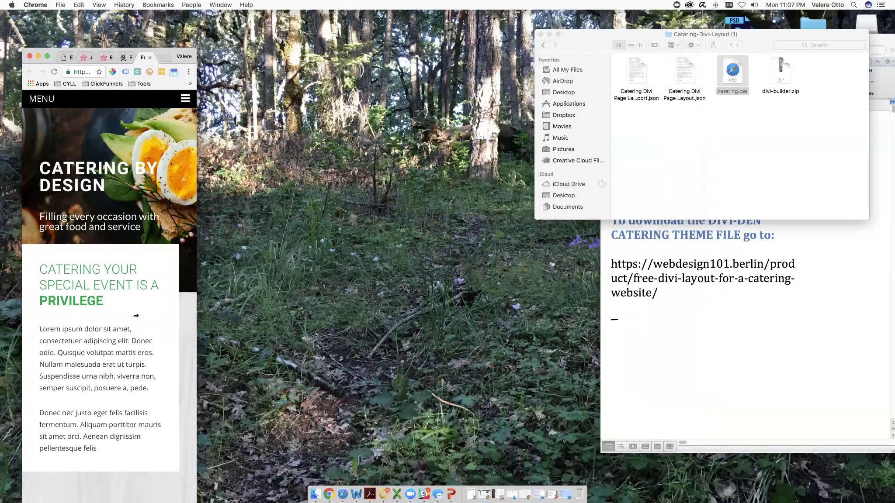
pyautogui.scroll(-10, 135, 317)
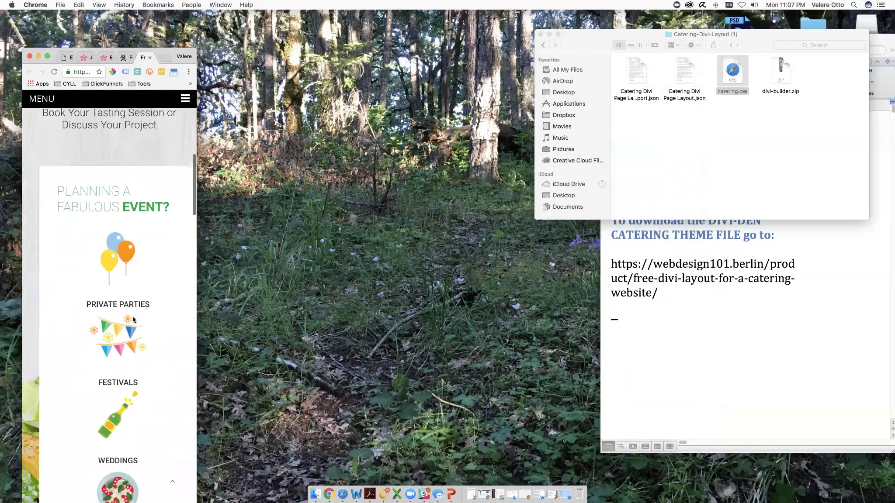
pyautogui.scroll(-15, 133, 319)
pyautogui.scroll(-15, 133, 320)
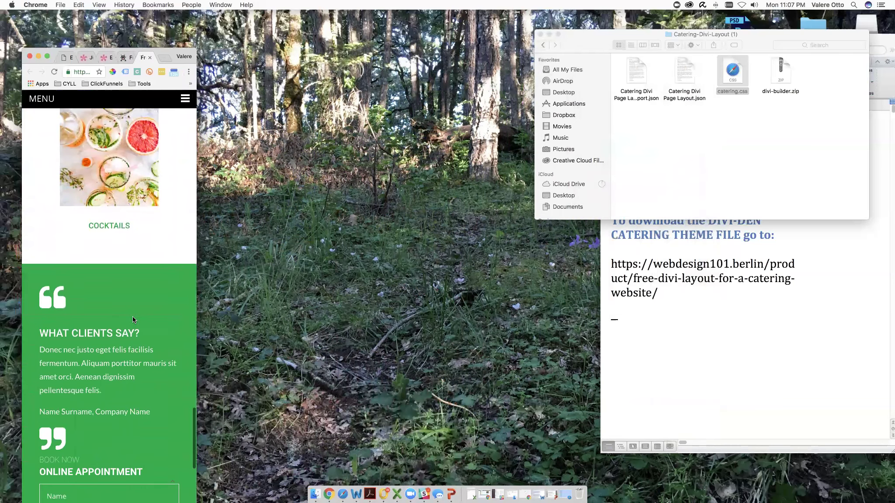
pyautogui.scroll(-5, 133, 320)
pyautogui.scroll(12, 133, 319)
pyautogui.scroll(5, 133, 319)
pyautogui.scroll(-11, 133, 319)
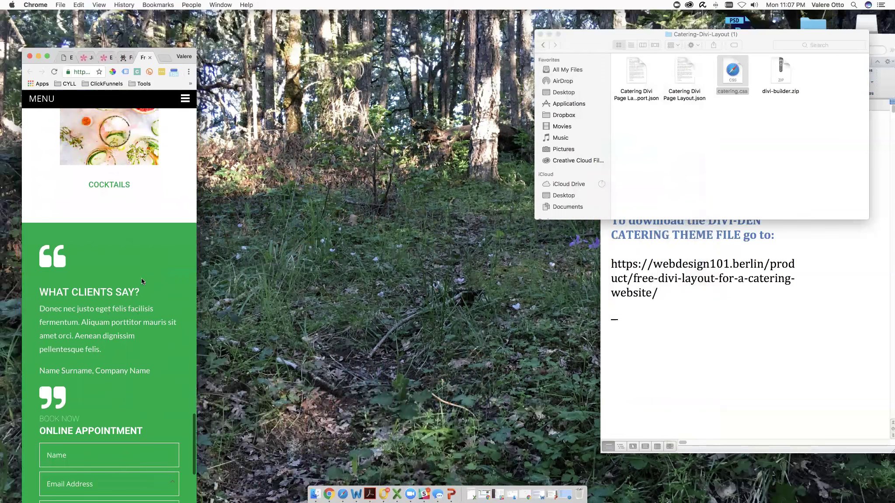
pyautogui.scroll(20, 141, 279)
pyautogui.scroll(15, 141, 278)
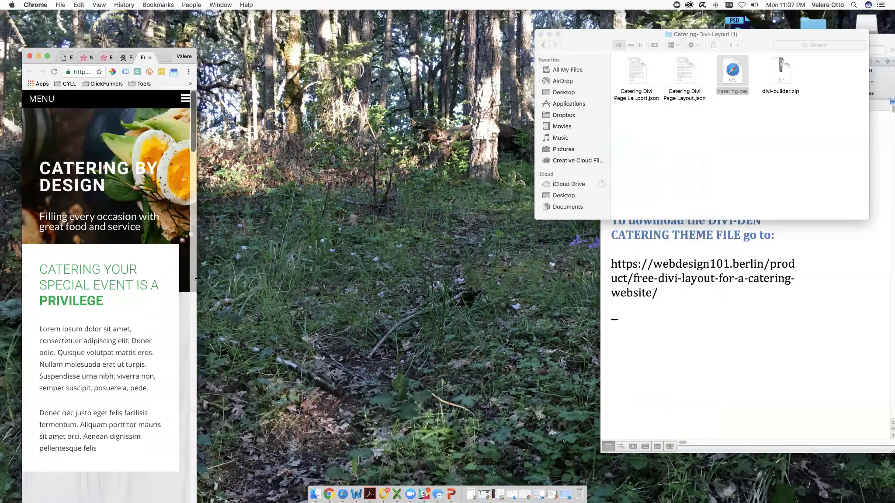
pyautogui.moveTo(244, 276); pyautogui.dragTo(525, 271)
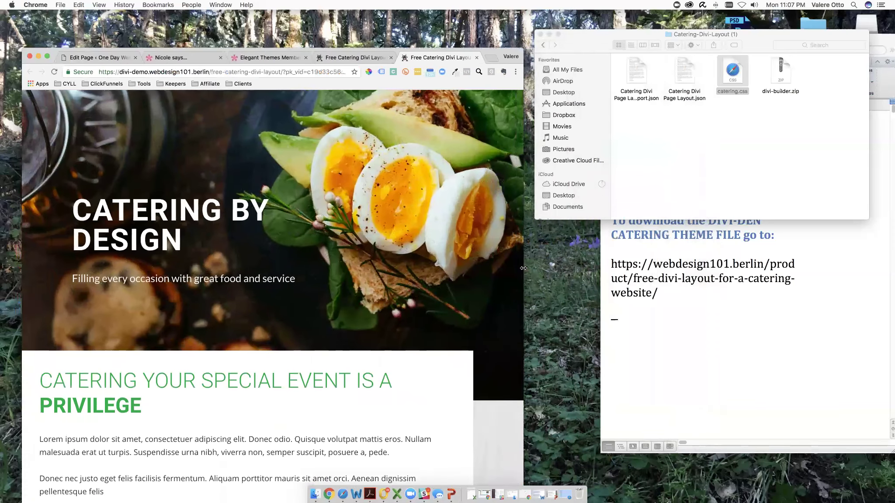
# Widen the browser window and examine the demo page's desktop layout from the hero down to the appointment form
pyautogui.moveTo(603, 269); pyautogui.dragTo(728, 269)
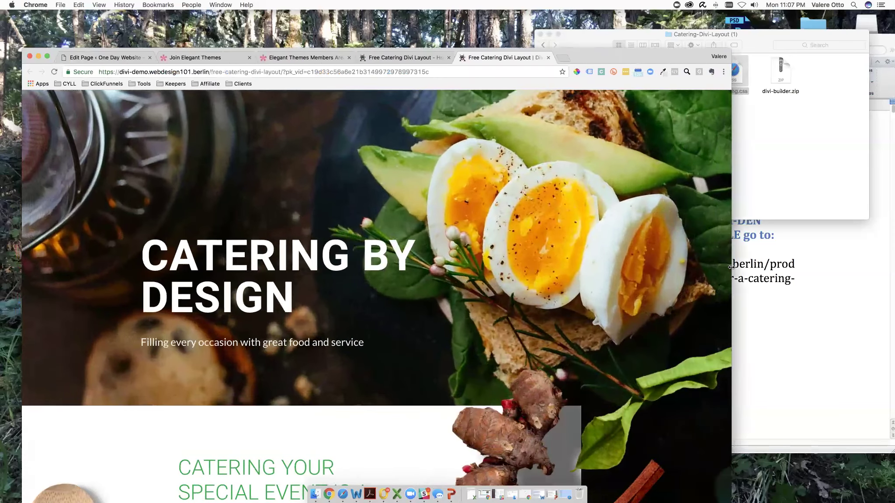
pyautogui.scroll(-5, 717, 269)
pyautogui.scroll(-1, 717, 268)
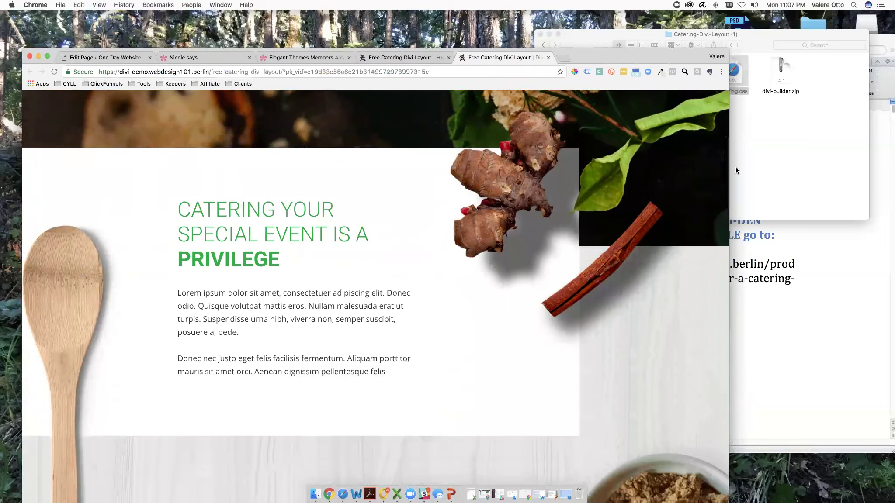
pyautogui.scroll(-10, 605, 233)
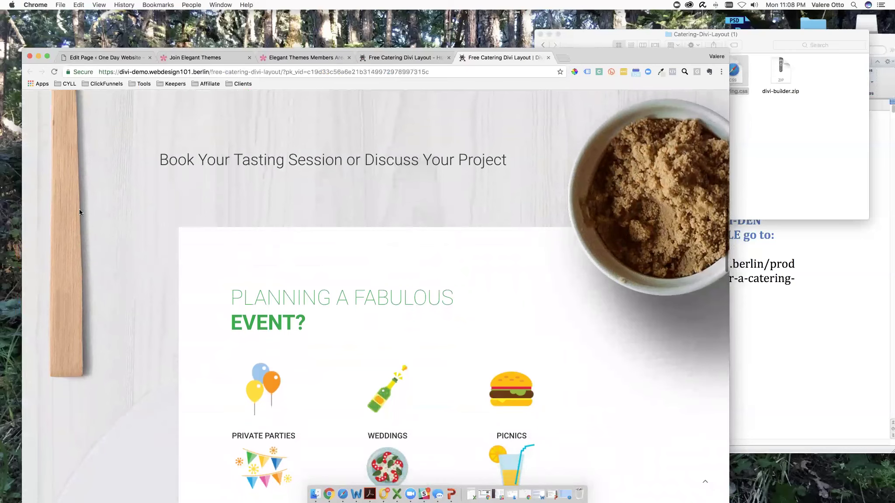
pyautogui.scroll(-14, 57, 213)
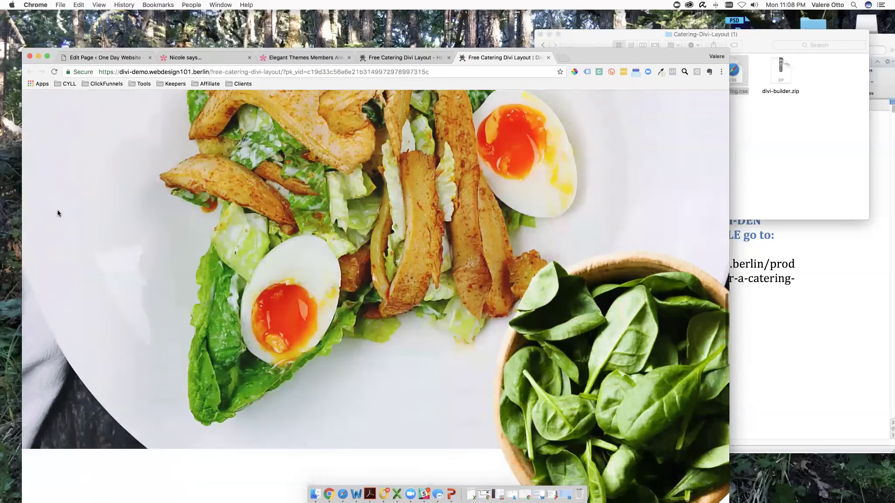
pyautogui.scroll(-19, 57, 213)
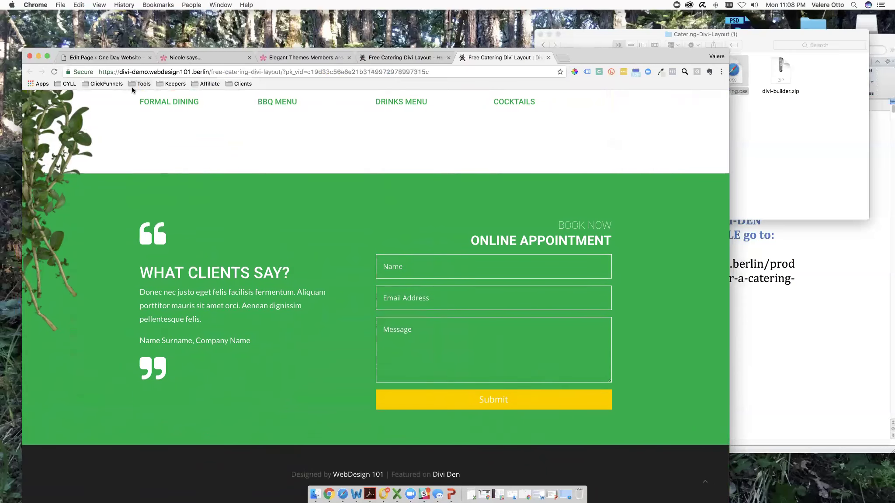
# Return to the Home Page editor and view the settings of the image module above the eight menu blurbs, closing them unchanged
pyautogui.click(110, 58)
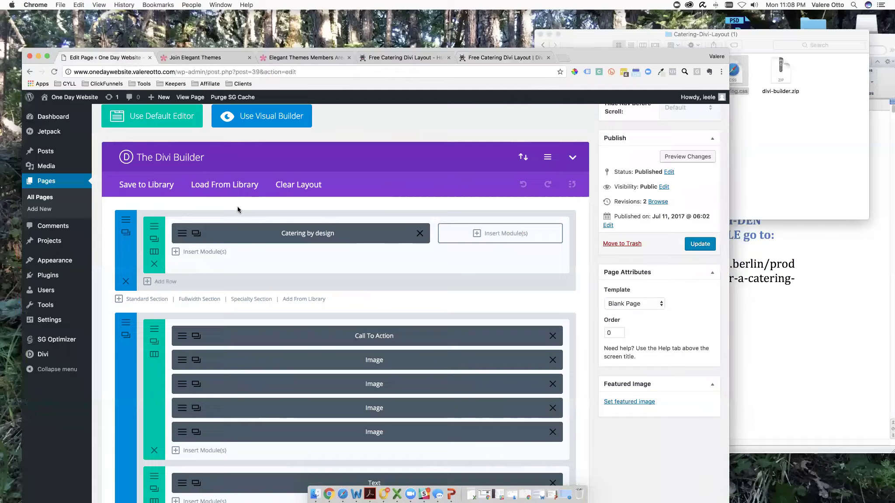
pyautogui.scroll(-10, 236, 206)
pyautogui.scroll(-5, 237, 206)
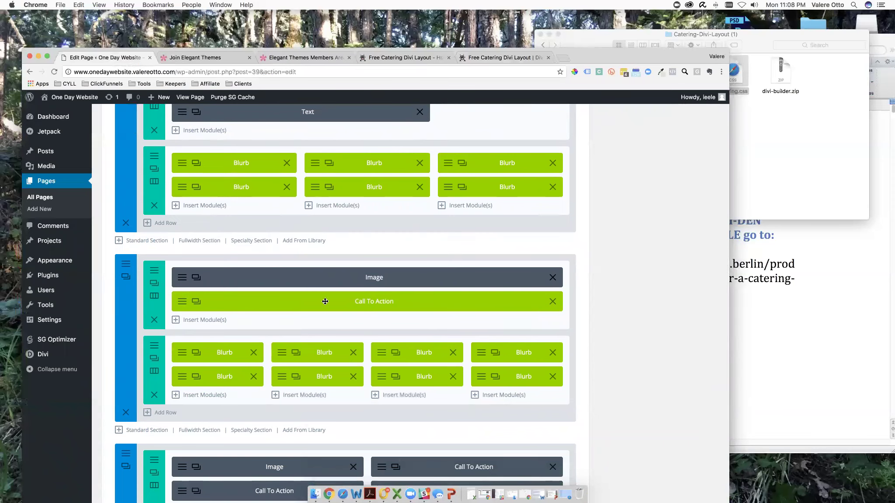
pyautogui.click(182, 278)
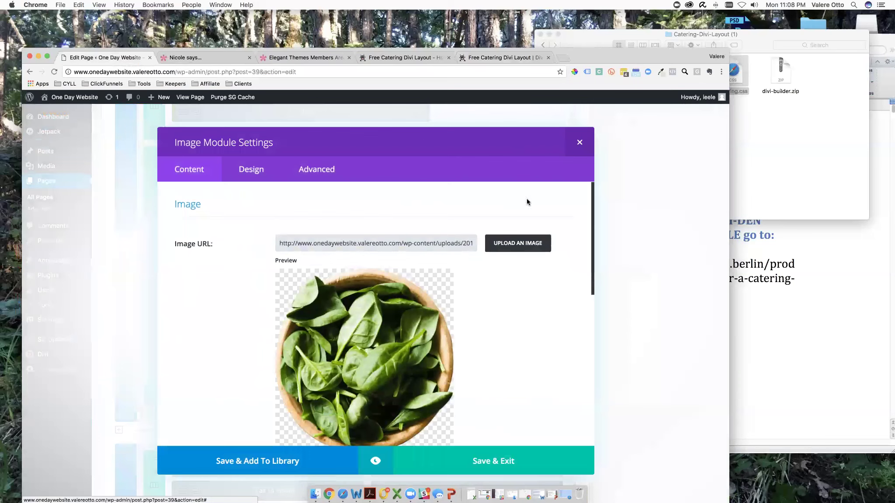
pyautogui.click(579, 142)
# View the settings of the Footer, the testimonial section's Image and the Contact Form modules, closing each without changes
pyautogui.scroll(-5, 260, 342)
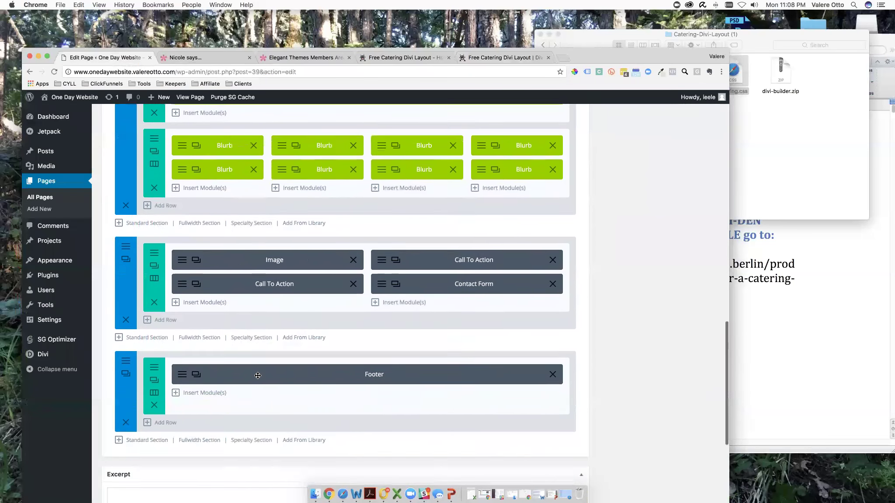
pyautogui.click(181, 374)
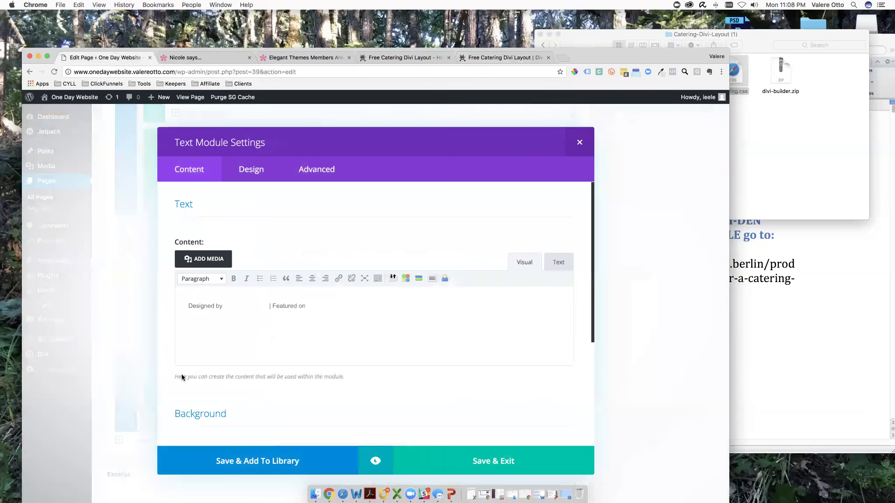
pyautogui.click(580, 144)
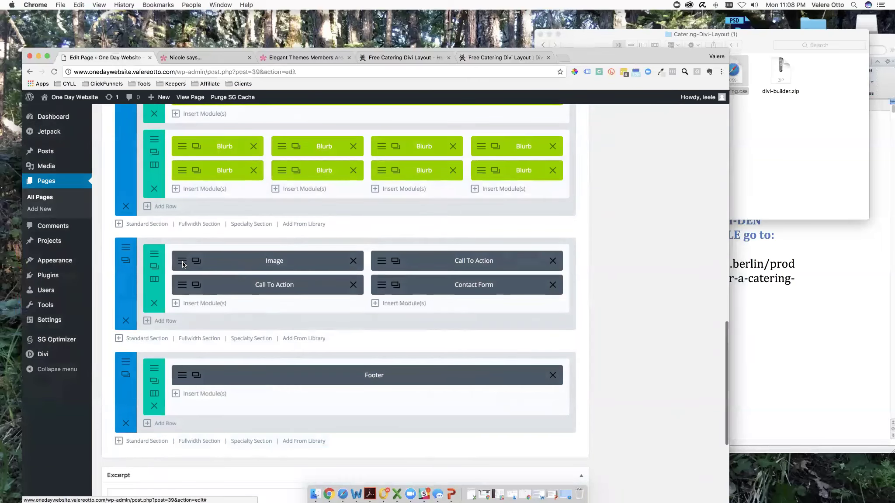
pyautogui.click(197, 261)
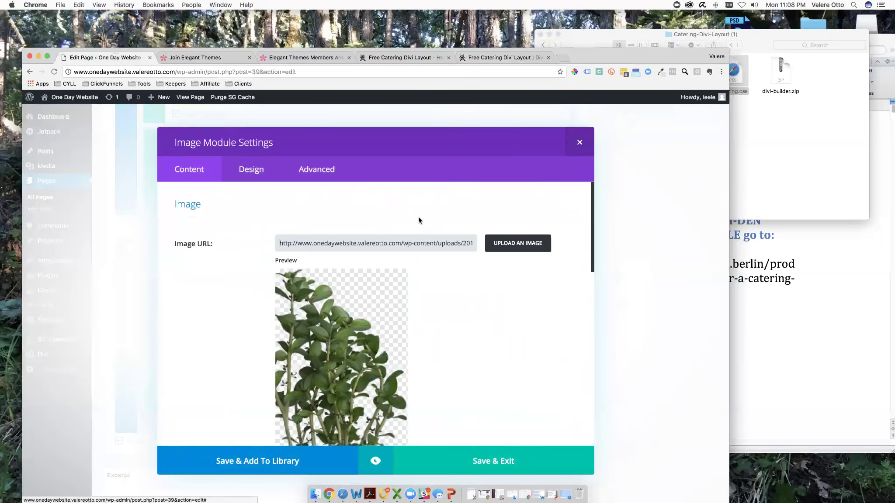
pyautogui.click(578, 144)
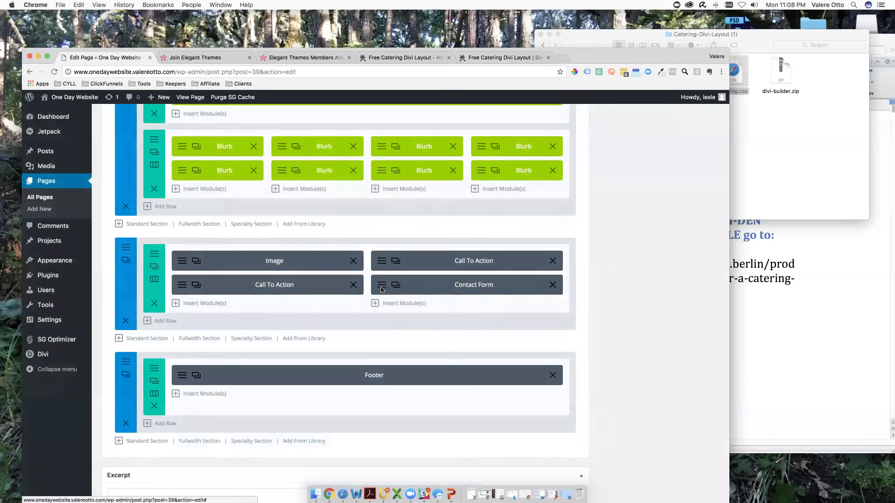
pyautogui.click(380, 287)
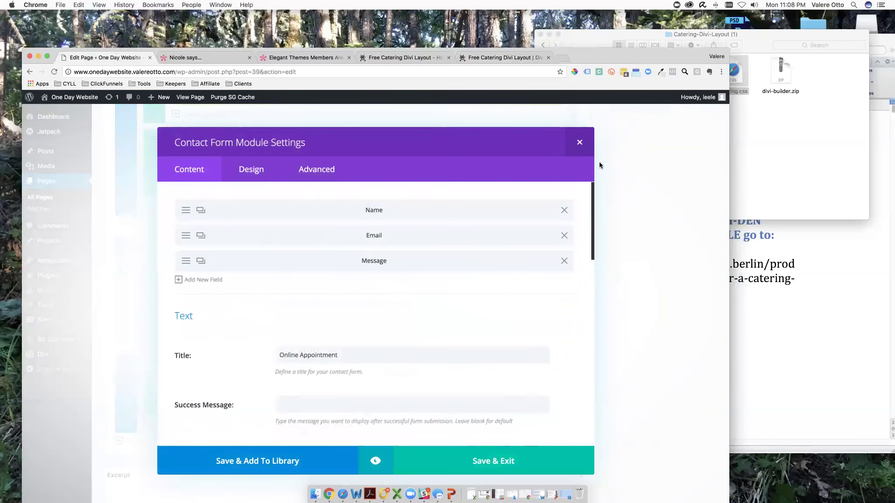
pyautogui.click(580, 145)
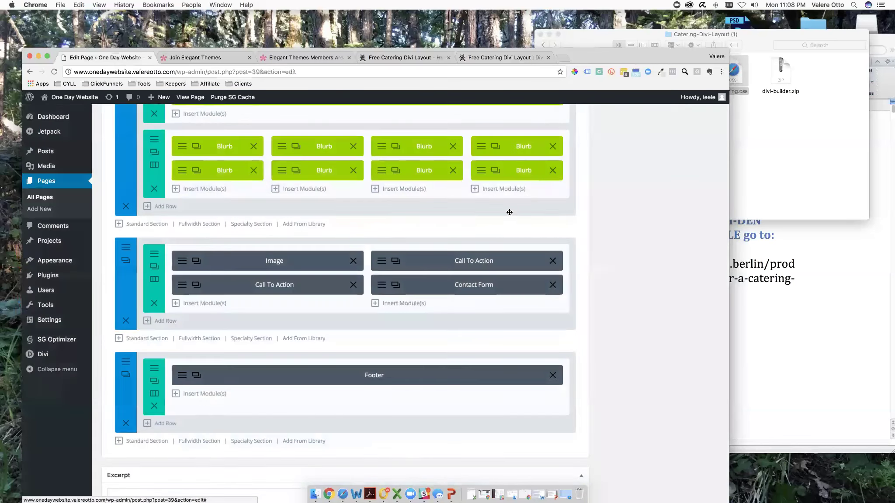
# Open the Home Page in the Visual Builder
pyautogui.scroll(5, 304, 278)
pyautogui.scroll(10, 303, 278)
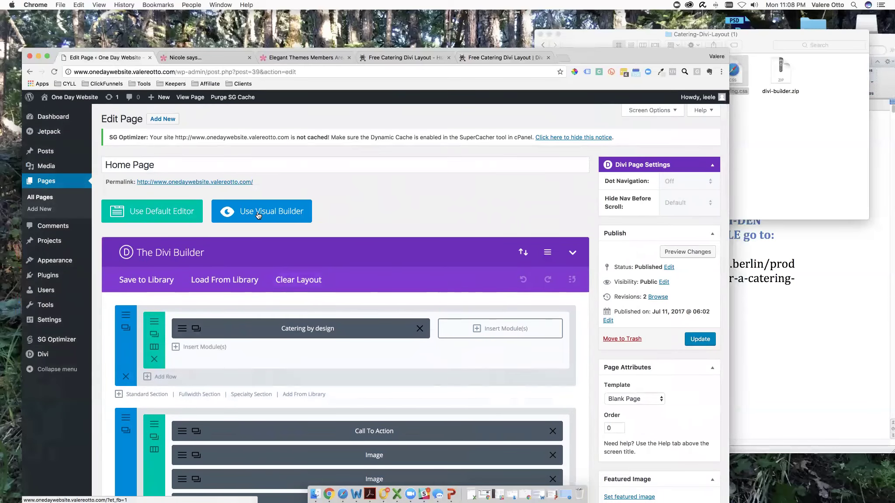
pyautogui.click(258, 214)
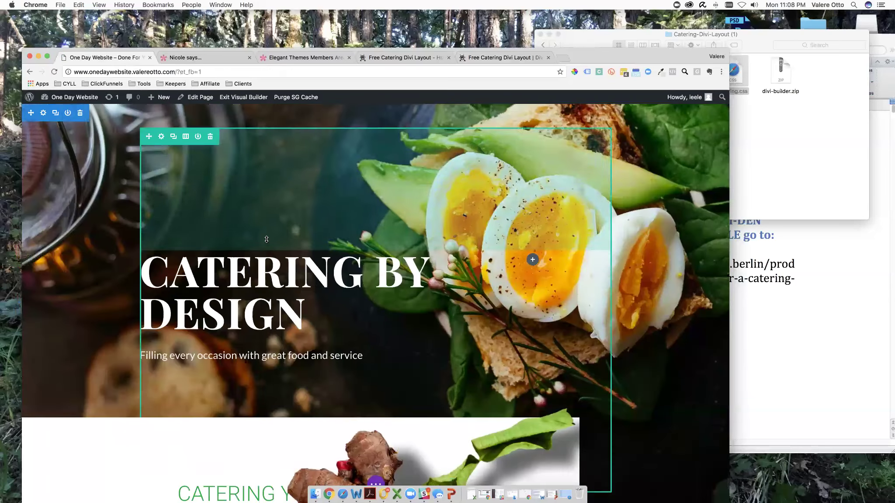
# Look through the Home Page's sections in the Visual Builder, checking the placement of the spinach bowl, wooden spoon and sugar bowl images
pyautogui.scroll(-20, 267, 238)
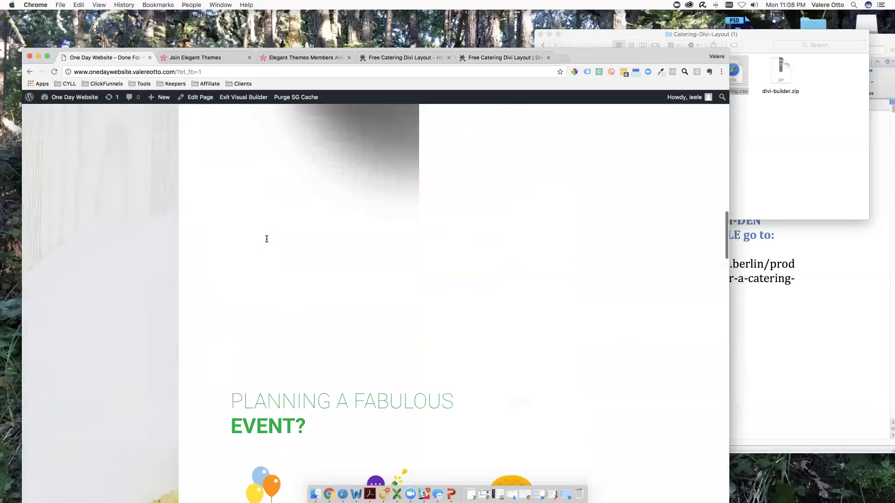
pyautogui.scroll(-20, 266, 239)
pyautogui.scroll(-10, 267, 239)
pyautogui.scroll(15, 266, 239)
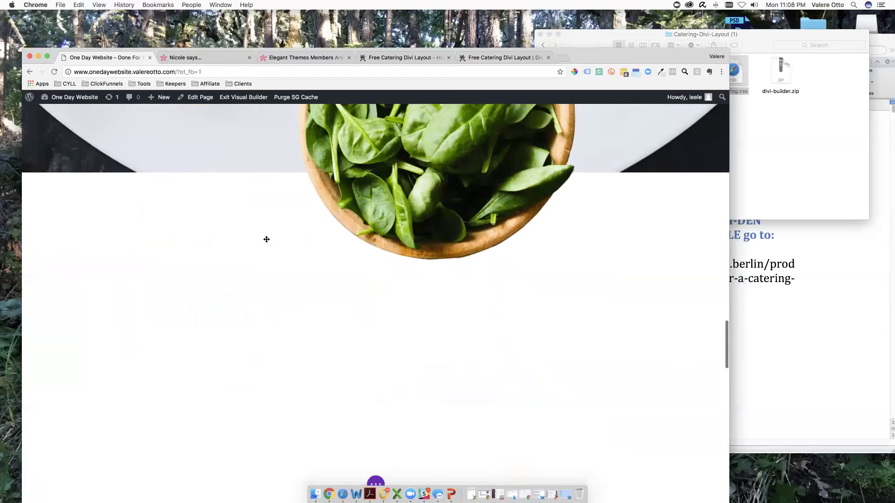
pyautogui.scroll(7, 266, 239)
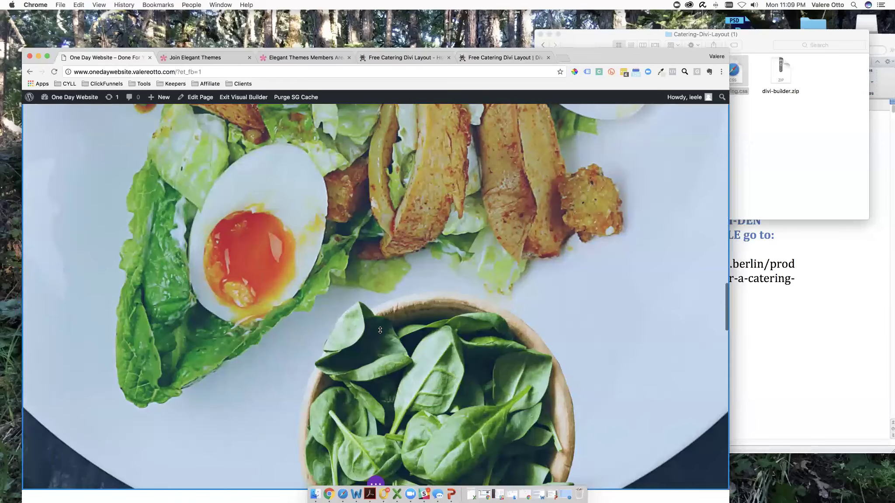
pyautogui.scroll(5, 364, 323)
pyautogui.scroll(-15, 365, 324)
pyautogui.scroll(5, 364, 324)
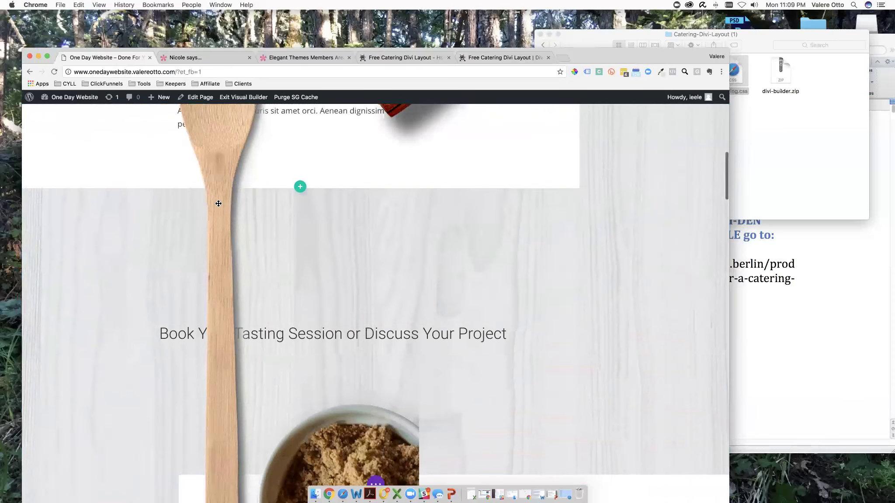
pyautogui.scroll(-3, 220, 226)
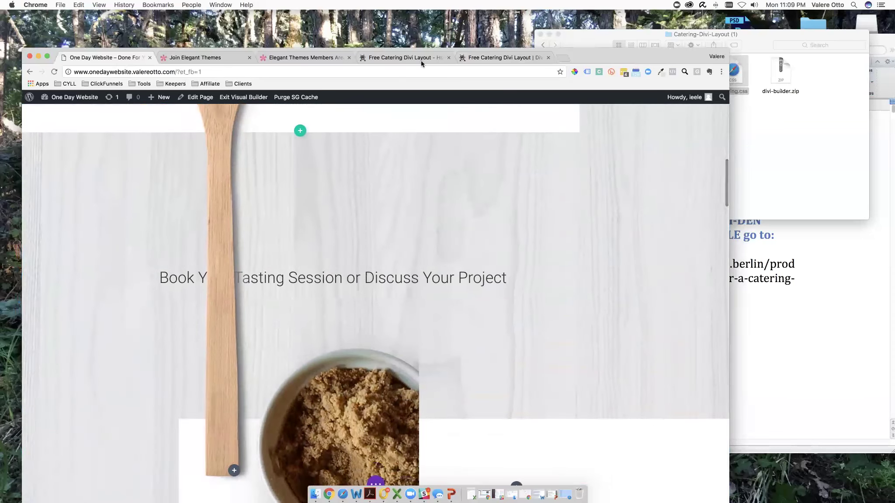
# Compare the image placement around the tasting session section on the demo page with the Home Page in the Visual Builder
pyautogui.click(503, 58)
pyautogui.scroll(10, 367, 144)
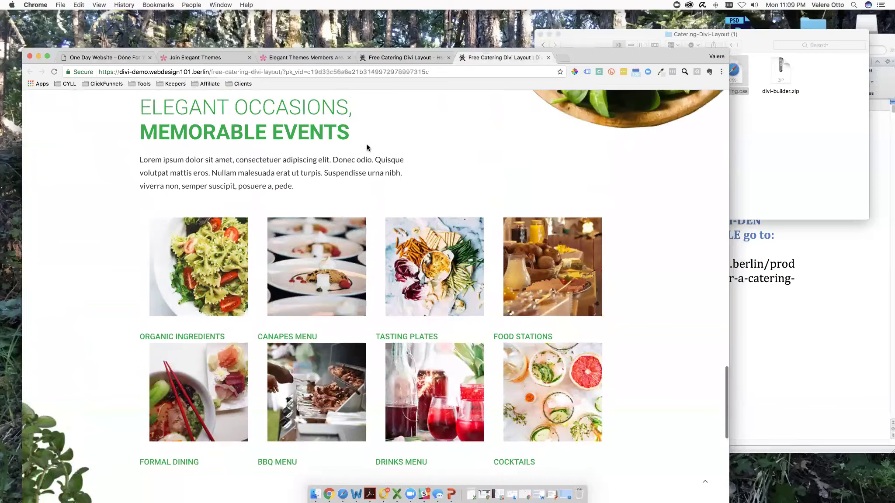
pyautogui.scroll(15, 366, 145)
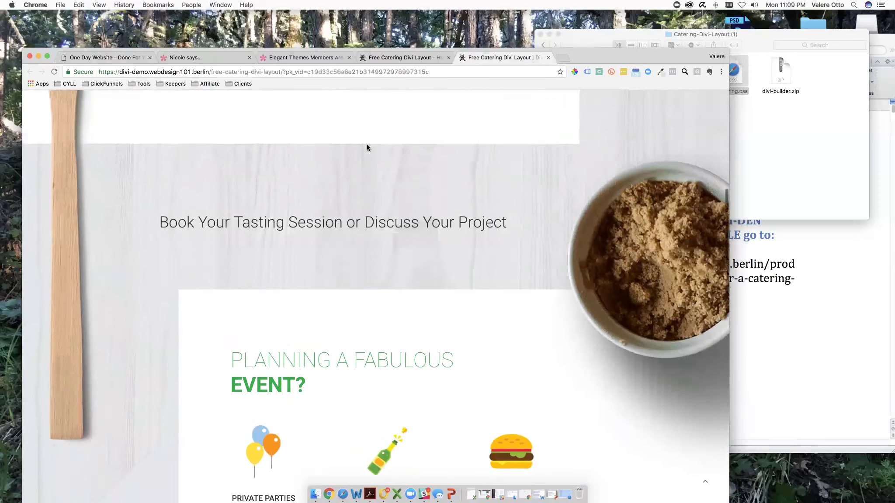
pyautogui.scroll(5, 366, 147)
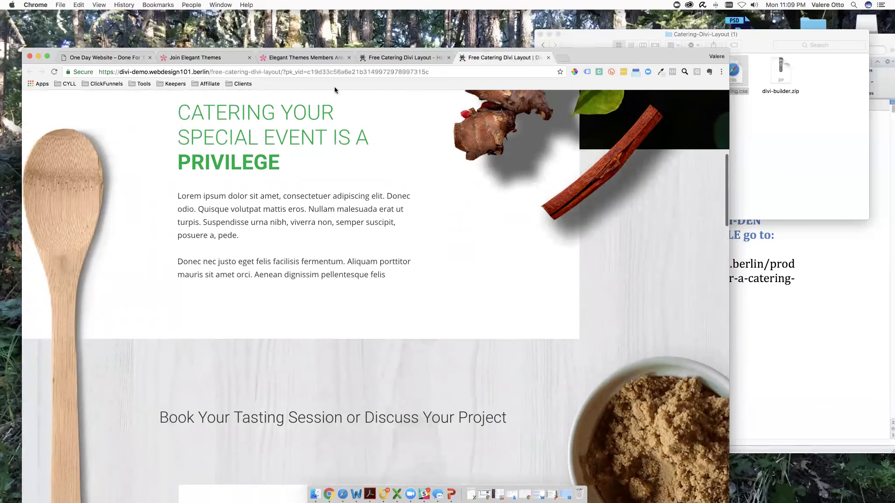
pyautogui.click(131, 59)
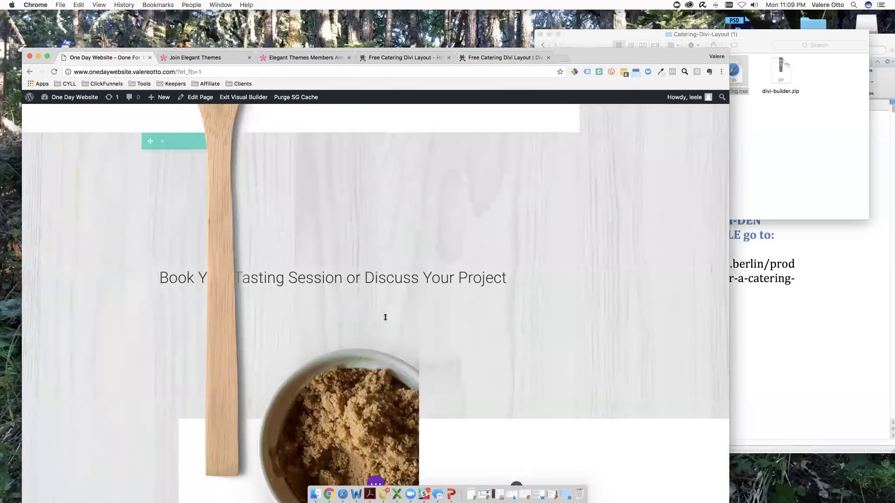
pyautogui.scroll(-3, 386, 317)
pyautogui.scroll(2, 386, 305)
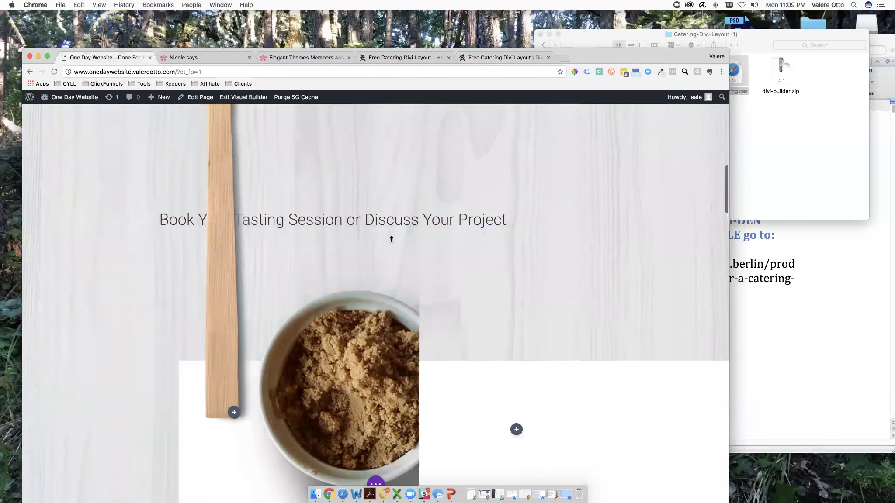
# Set the background color of the Online Appointment section to yellow-green (#ccce46) and save the section settings
pyautogui.scroll(-8, 507, 429)
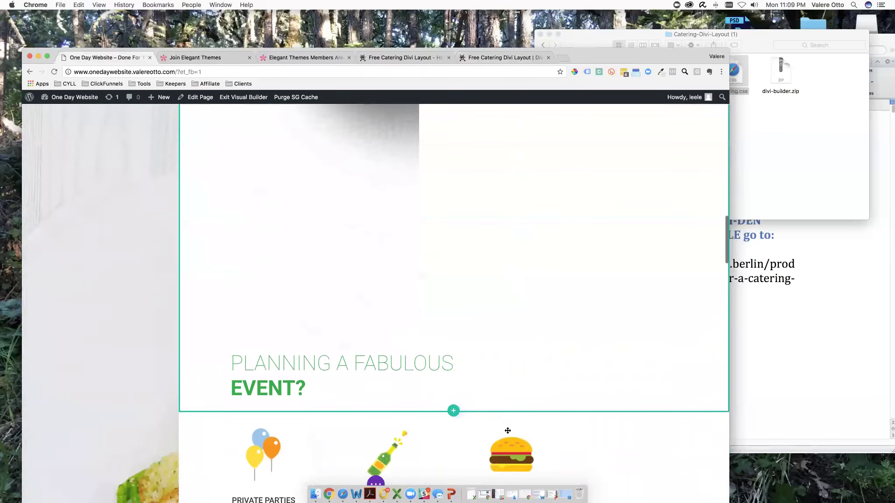
pyautogui.scroll(-20, 507, 430)
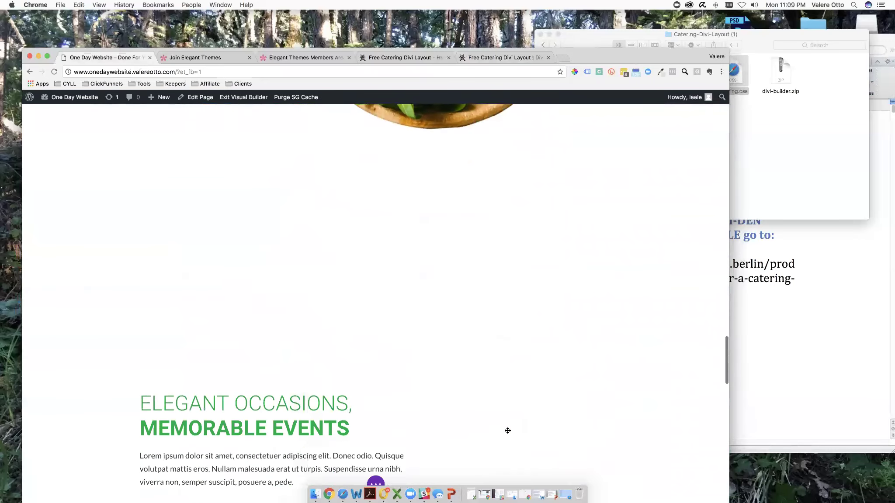
pyautogui.scroll(-15, 507, 431)
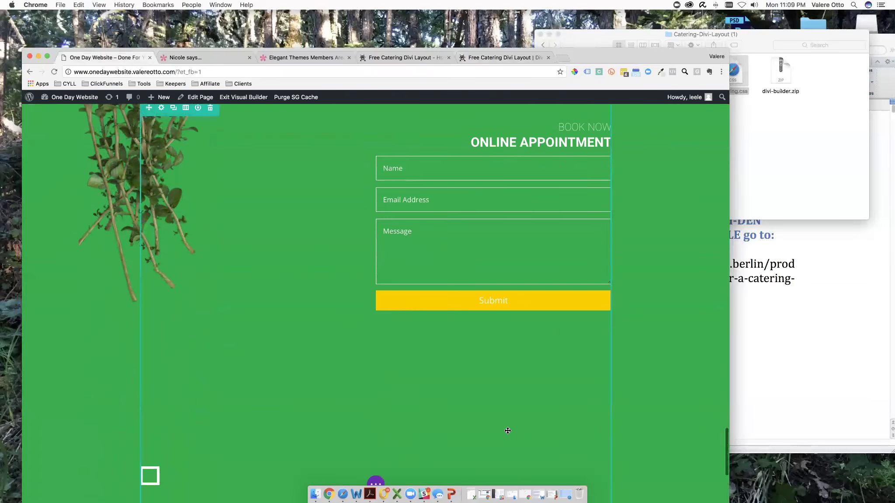
pyautogui.scroll(2, 508, 430)
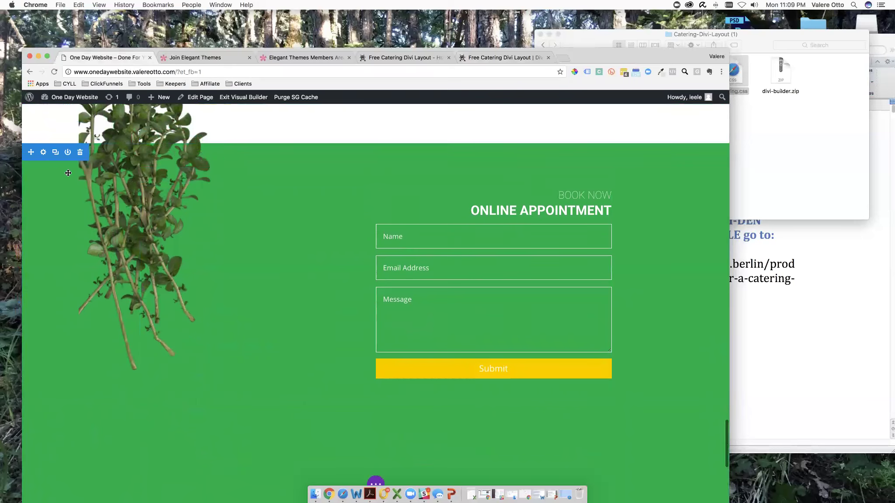
pyautogui.click(43, 152)
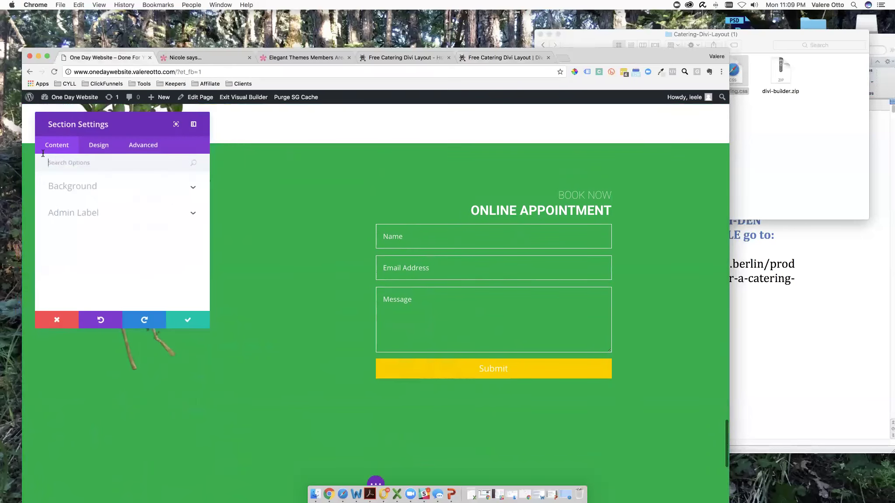
pyautogui.click(85, 191)
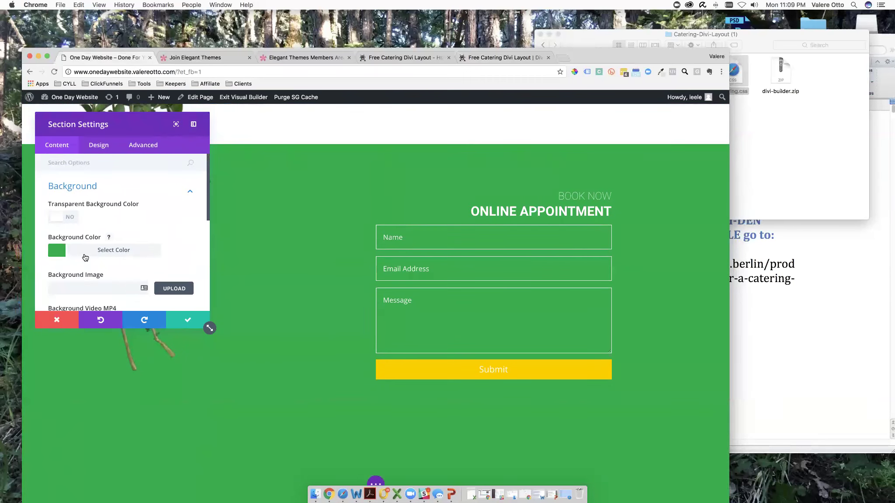
pyautogui.click(68, 255)
pyautogui.moveTo(70, 295); pyautogui.dragTo(66, 299)
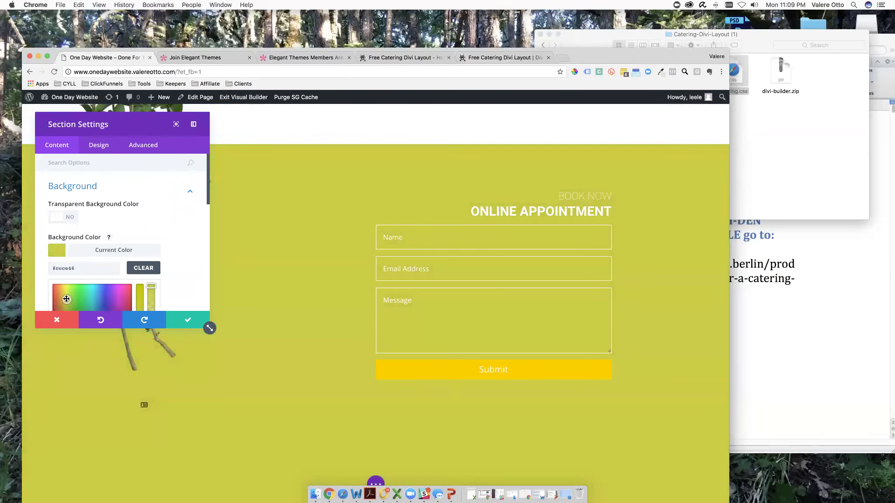
pyautogui.click(180, 321)
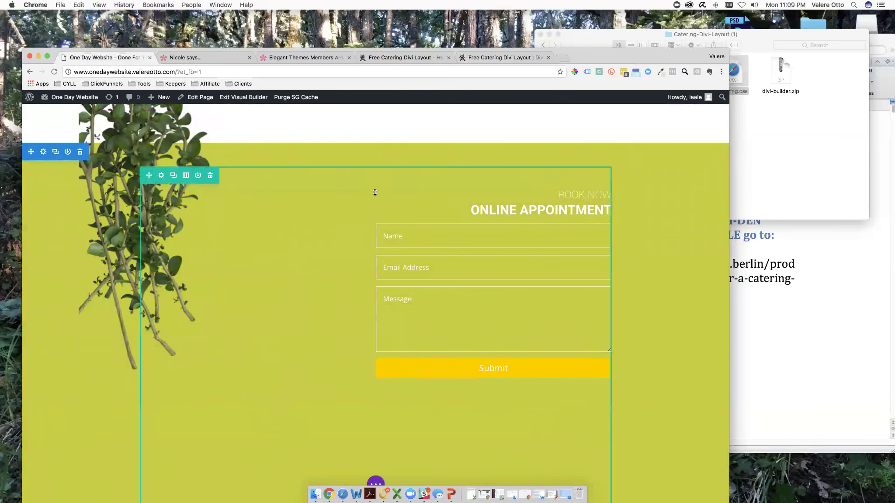
# Look through the Home Page sections in the Visual Builder, checking the food image grid, testimonial section, hero and overlapping ingredient images
pyautogui.scroll(20, 417, 195)
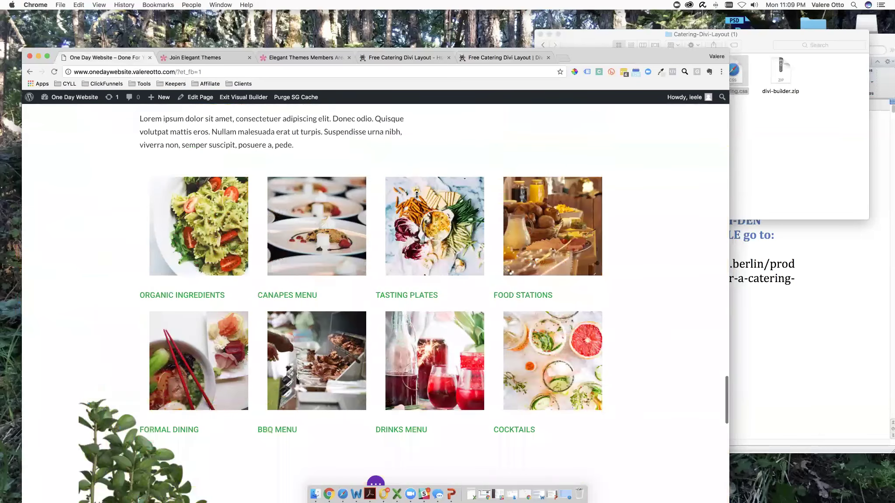
pyautogui.scroll(3, 417, 195)
pyautogui.scroll(-20, 417, 195)
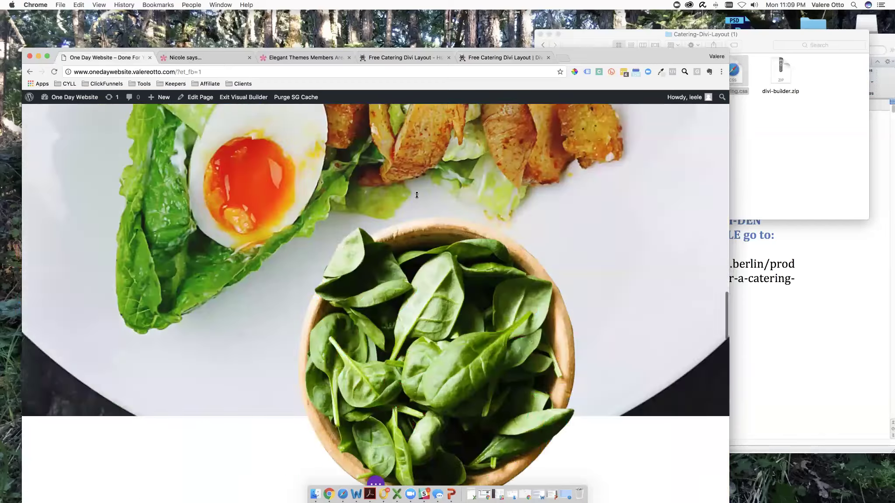
pyautogui.scroll(-5, 417, 195)
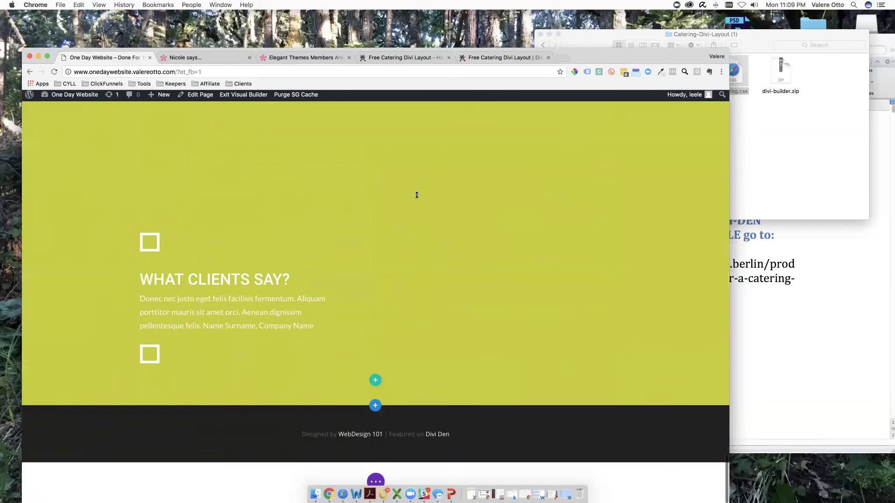
pyautogui.scroll(15, 417, 195)
pyautogui.scroll(20, 417, 194)
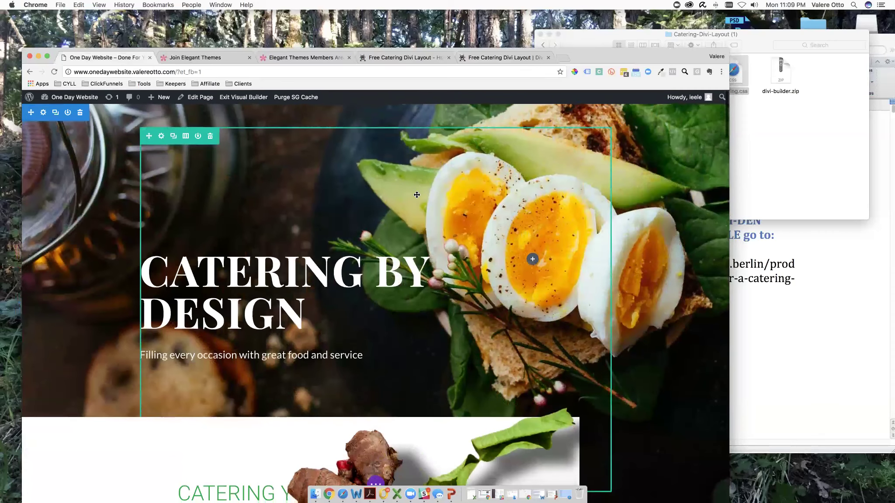
pyautogui.scroll(-8, 144, 176)
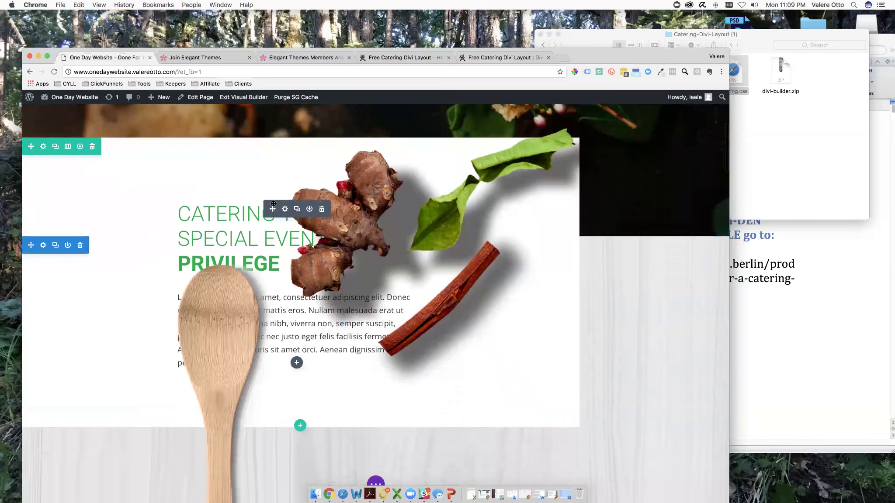
pyautogui.scroll(7, 145, 184)
pyautogui.scroll(-7, 155, 185)
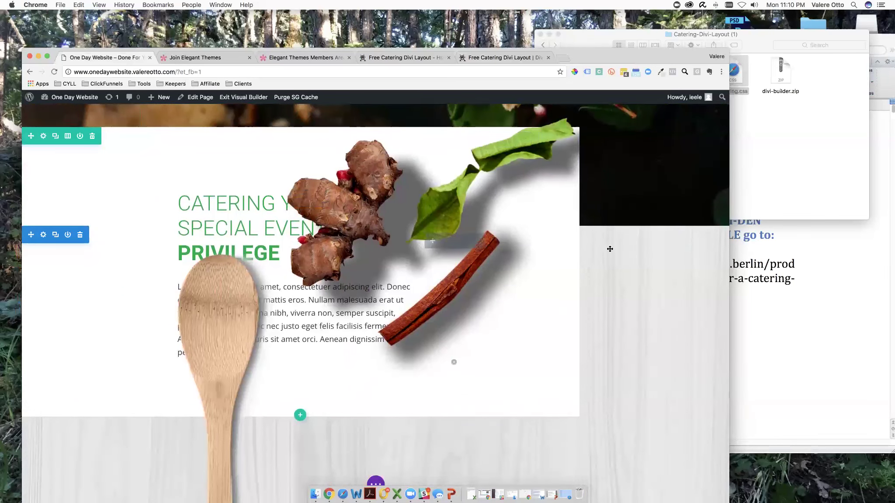
pyautogui.moveTo(728, 259); pyautogui.dragTo(757, 271)
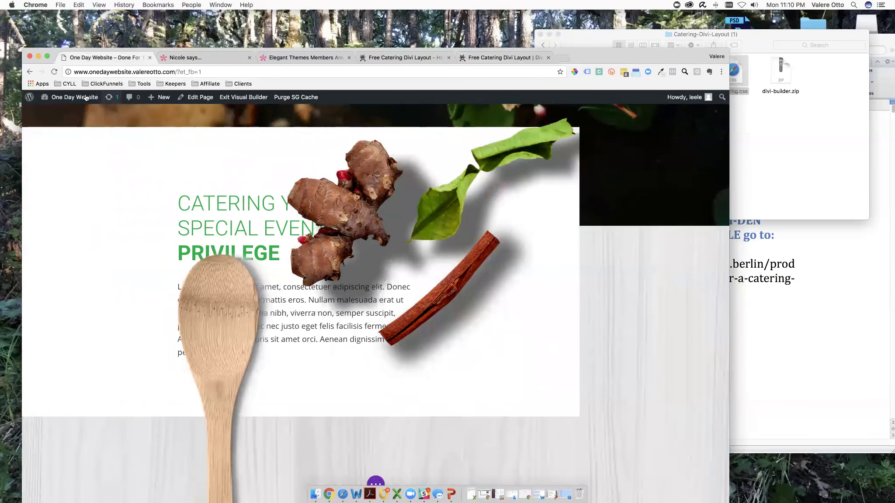
# Go to the WordPress dashboard and open the Home Page for editing in the back-end Divi Builder
pyautogui.moveTo(82, 98)
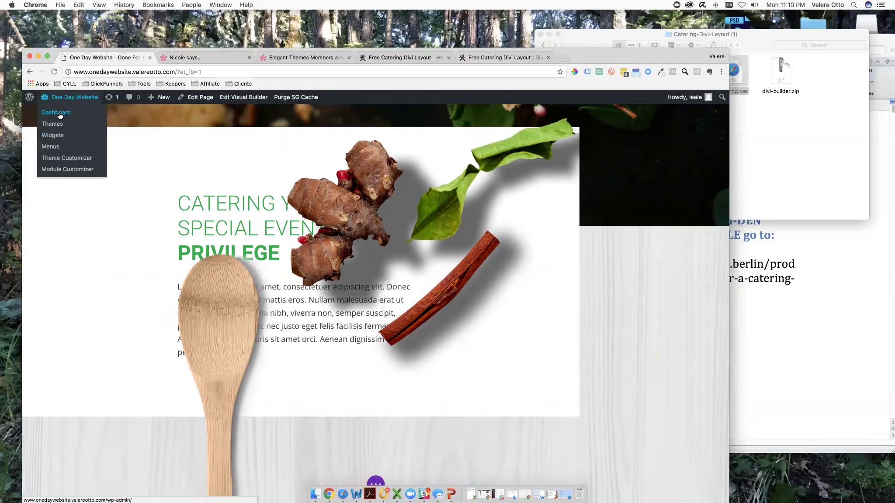
pyautogui.click(60, 114)
pyautogui.click(417, 358)
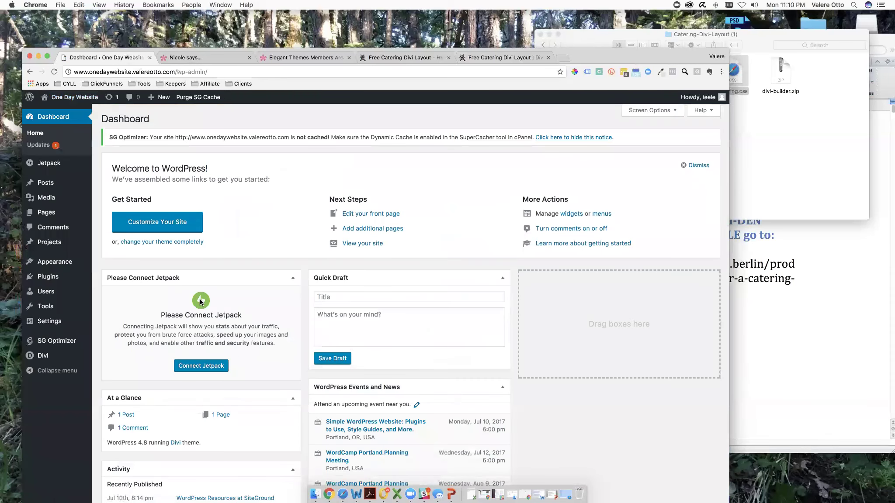
pyautogui.click(43, 216)
pyautogui.click(136, 207)
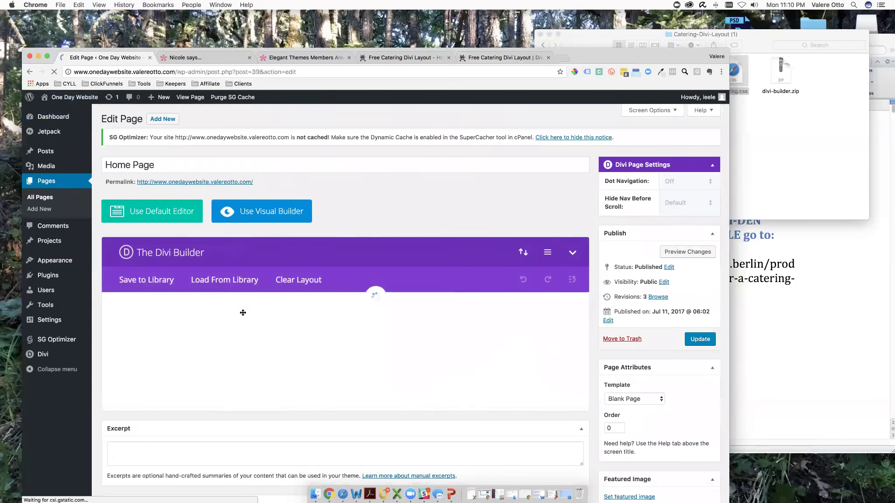
# Open the settings of the "Book Your Tasting Session" Text module and review its design options, from text font and size to spacing
pyautogui.scroll(-5, 243, 312)
pyautogui.scroll(-3, 242, 312)
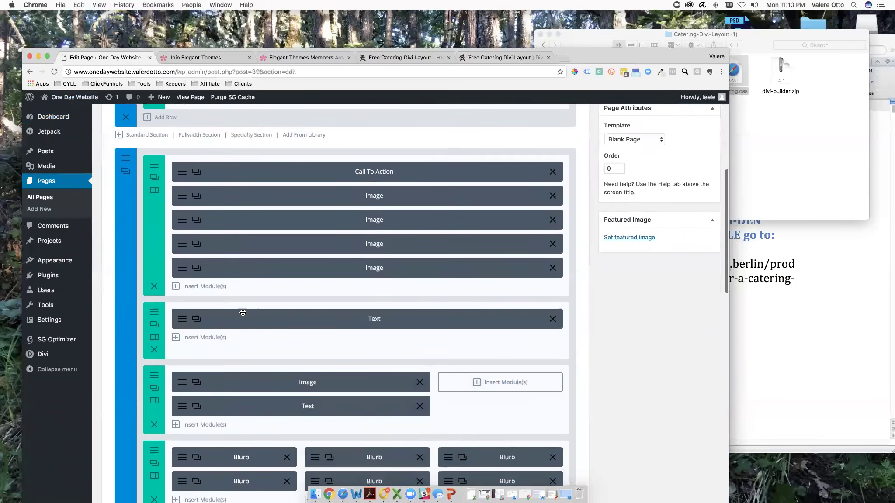
pyautogui.click(183, 270)
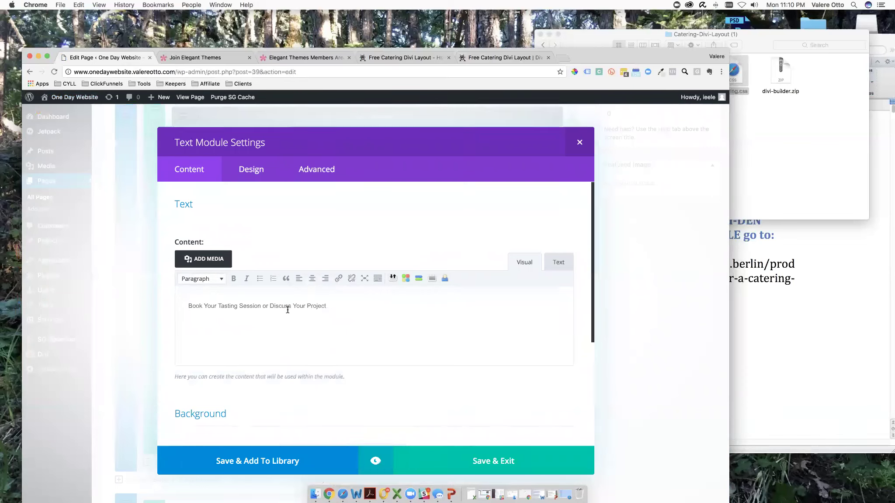
pyautogui.click(251, 170)
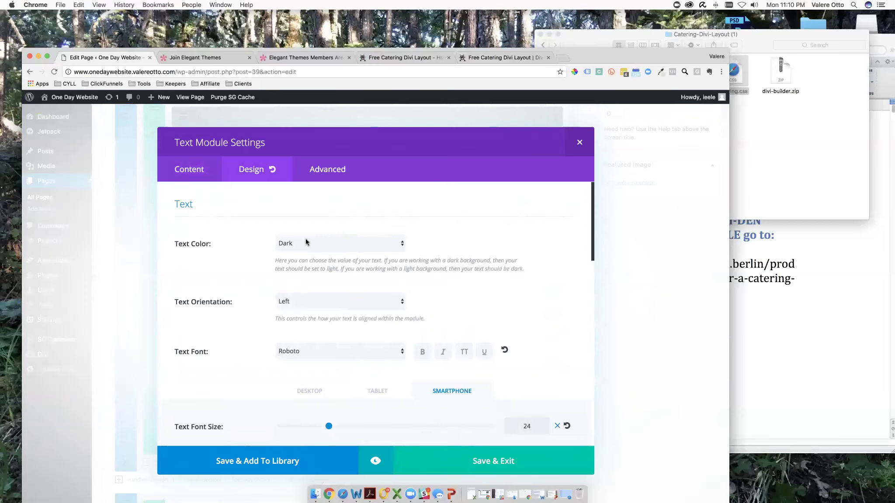
pyautogui.scroll(-5, 300, 275)
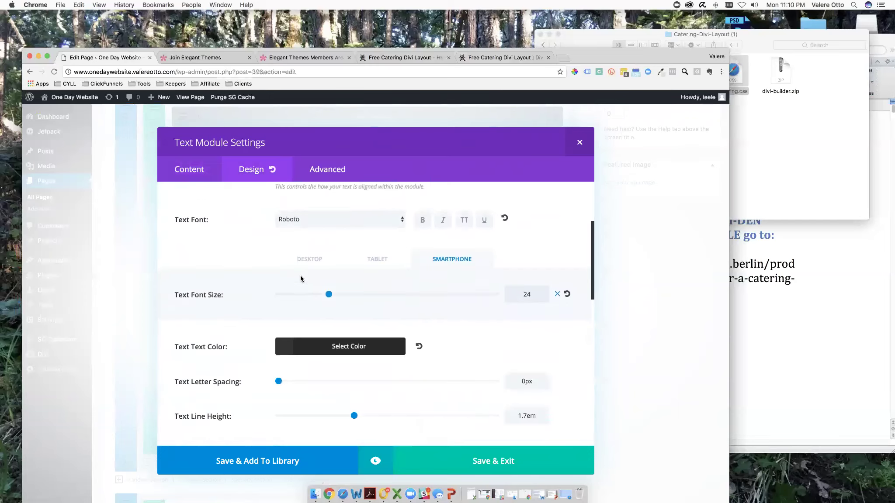
pyautogui.scroll(-4, 300, 278)
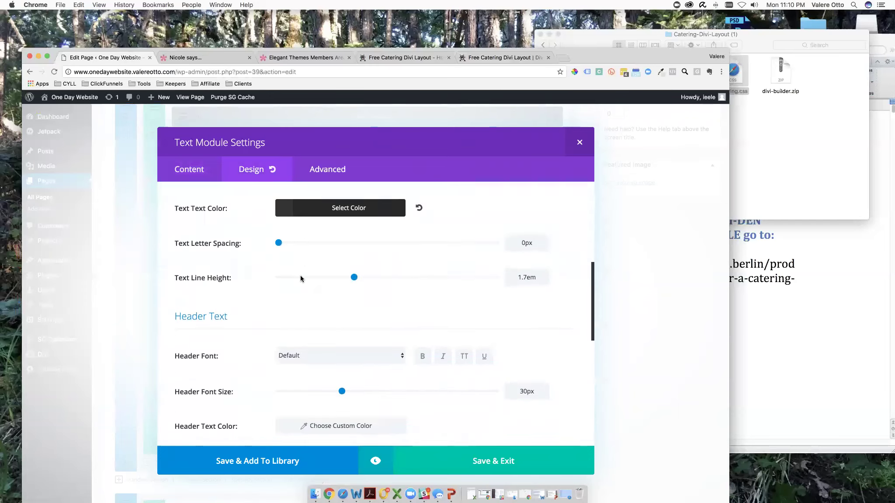
pyautogui.scroll(-7, 301, 278)
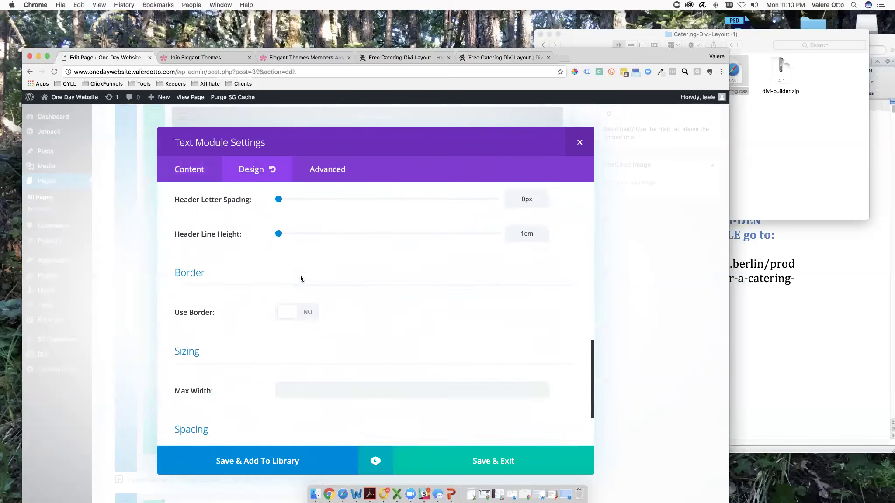
pyautogui.scroll(6, 300, 278)
pyautogui.scroll(5, 301, 279)
pyautogui.scroll(-10, 301, 278)
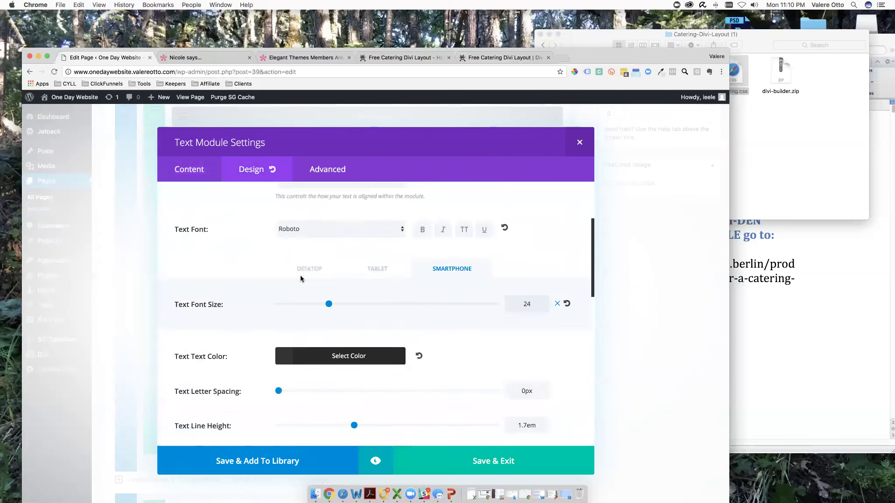
pyautogui.scroll(-2, 300, 275)
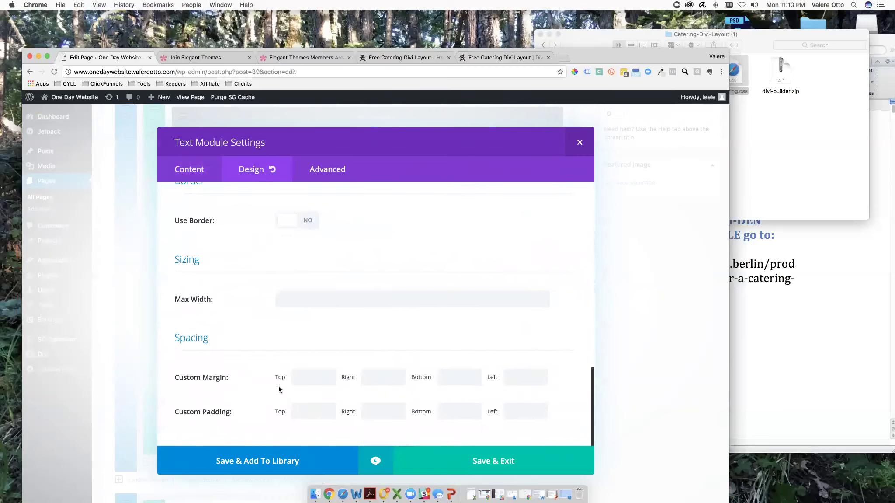
# Check the Text module's advanced CSS options and its content, and close the module settings without saving
pyautogui.click(324, 169)
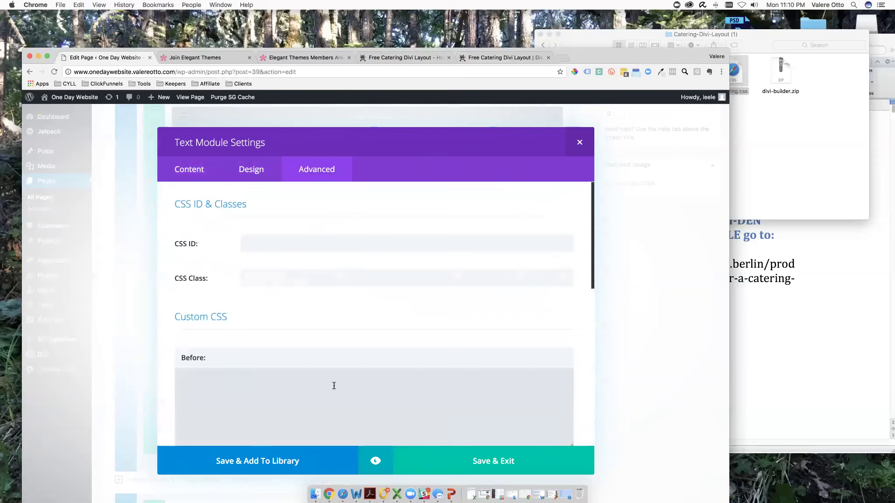
pyautogui.click(179, 170)
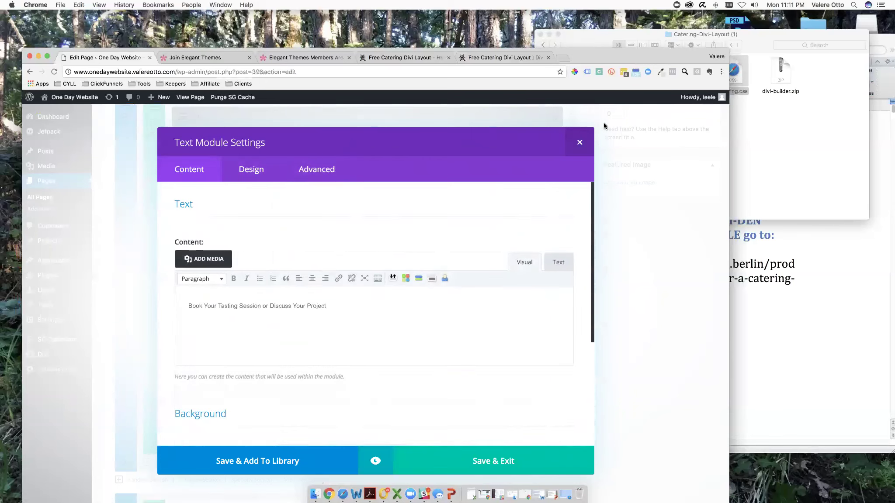
pyautogui.click(579, 143)
pyautogui.scroll(8, 544, 179)
pyautogui.scroll(3, 544, 179)
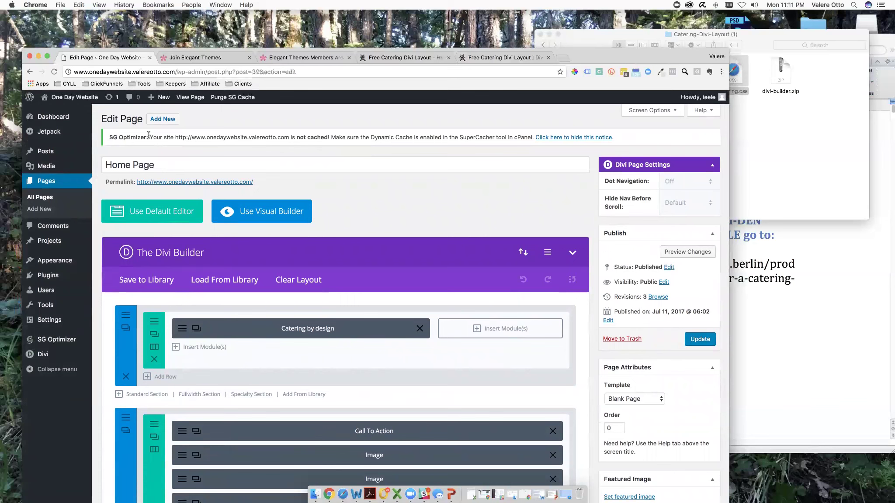
# View the live Home Page, and switch to the Word document with the Divi and catering theme download links
pyautogui.moveTo(74, 103)
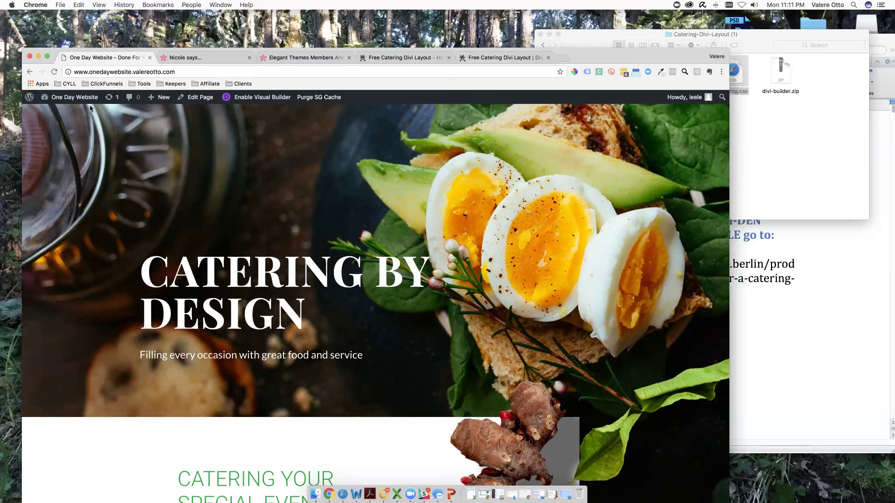
pyautogui.moveTo(101, 106)
pyautogui.click(813, 293)
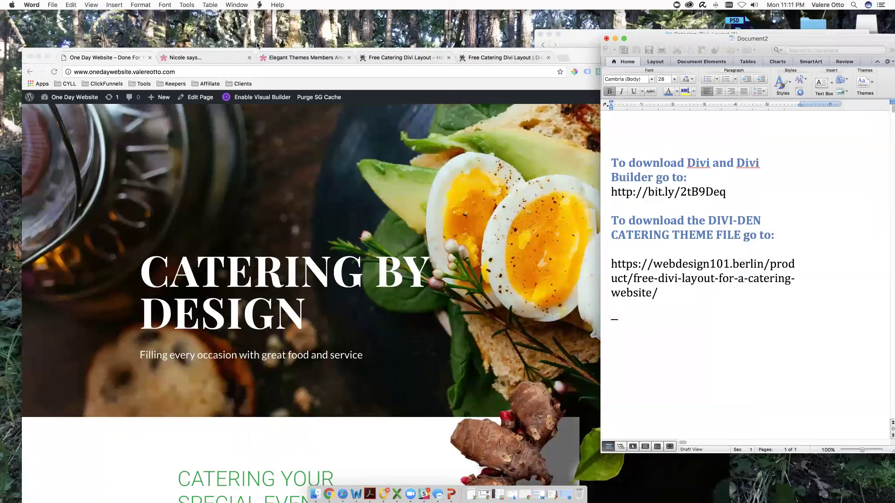